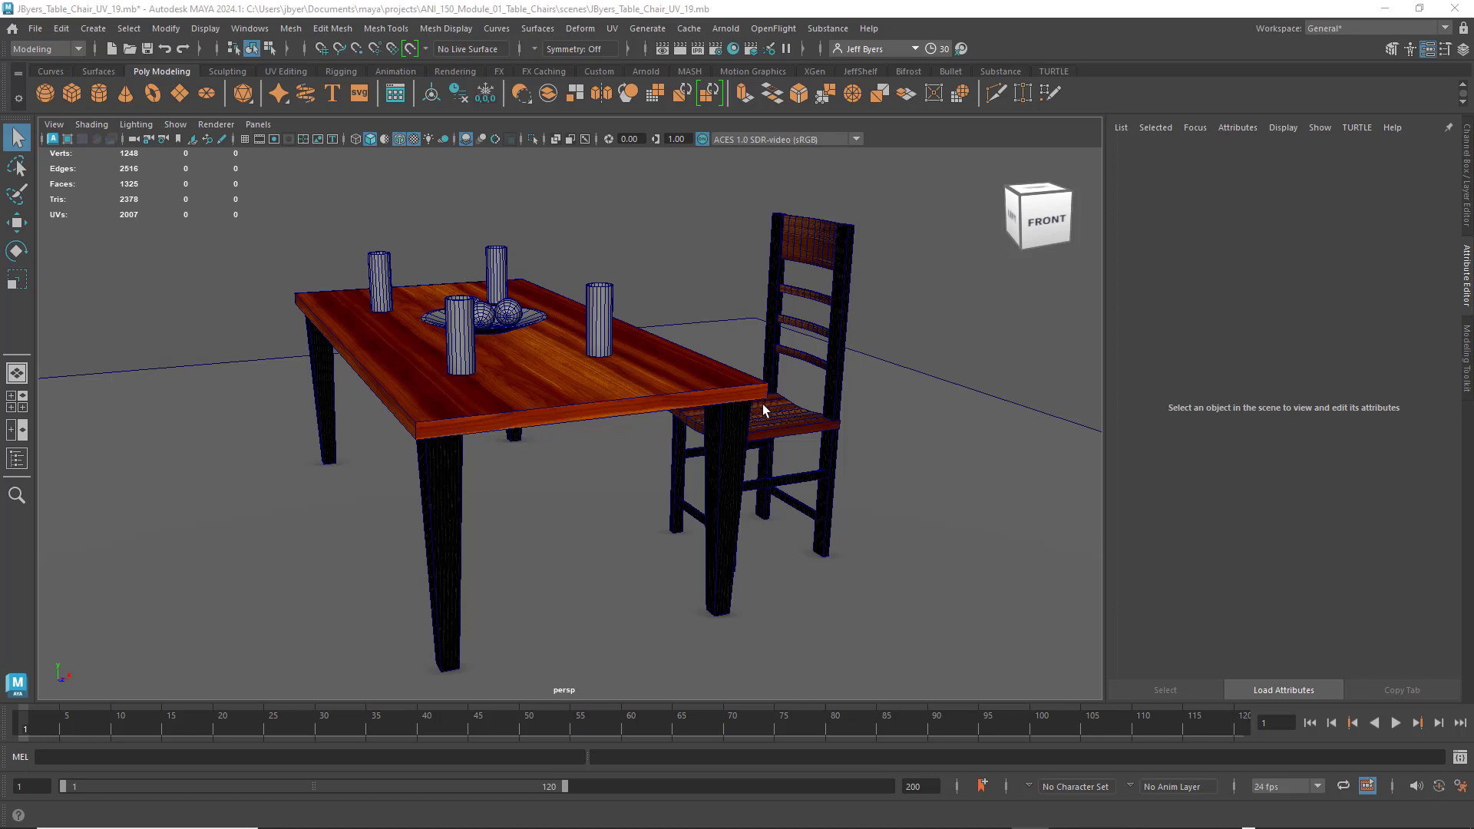
# - Select the chair and inspect its base colour texture file5 (Chair_NEW_BaseColor UDIM, 2 tiles)
pyautogui.moveTo(809, 428)
pyautogui.keyDown('alt'); pyautogui.mouseDown()
pyautogui.moveTo(773, 435)
pyautogui.moveTo(791, 437)
pyautogui.mouseUp(); pyautogui.keyUp('alt')
pyautogui.click(800, 431)
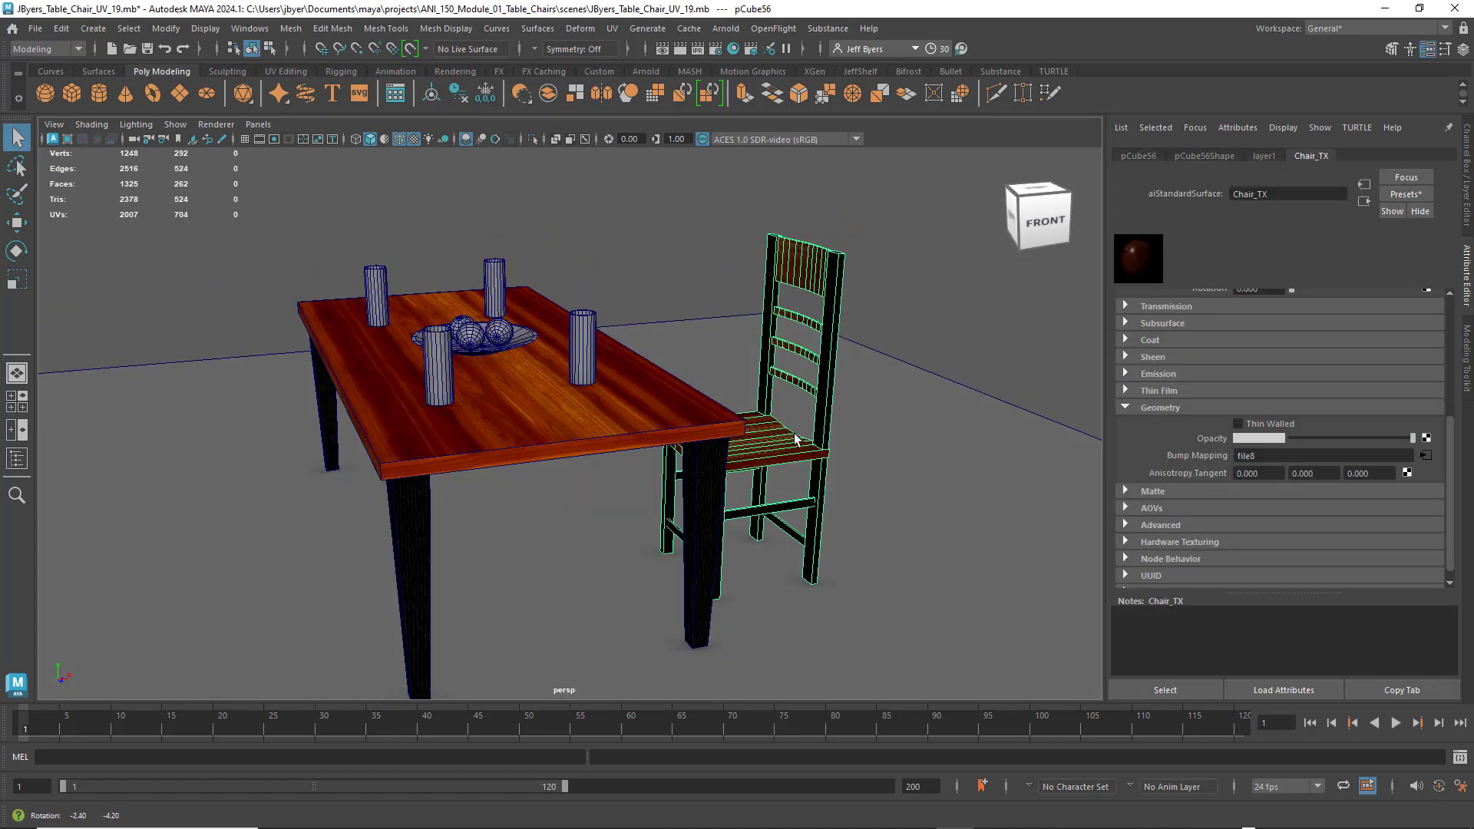
pyautogui.scroll(6, 1150, 376)
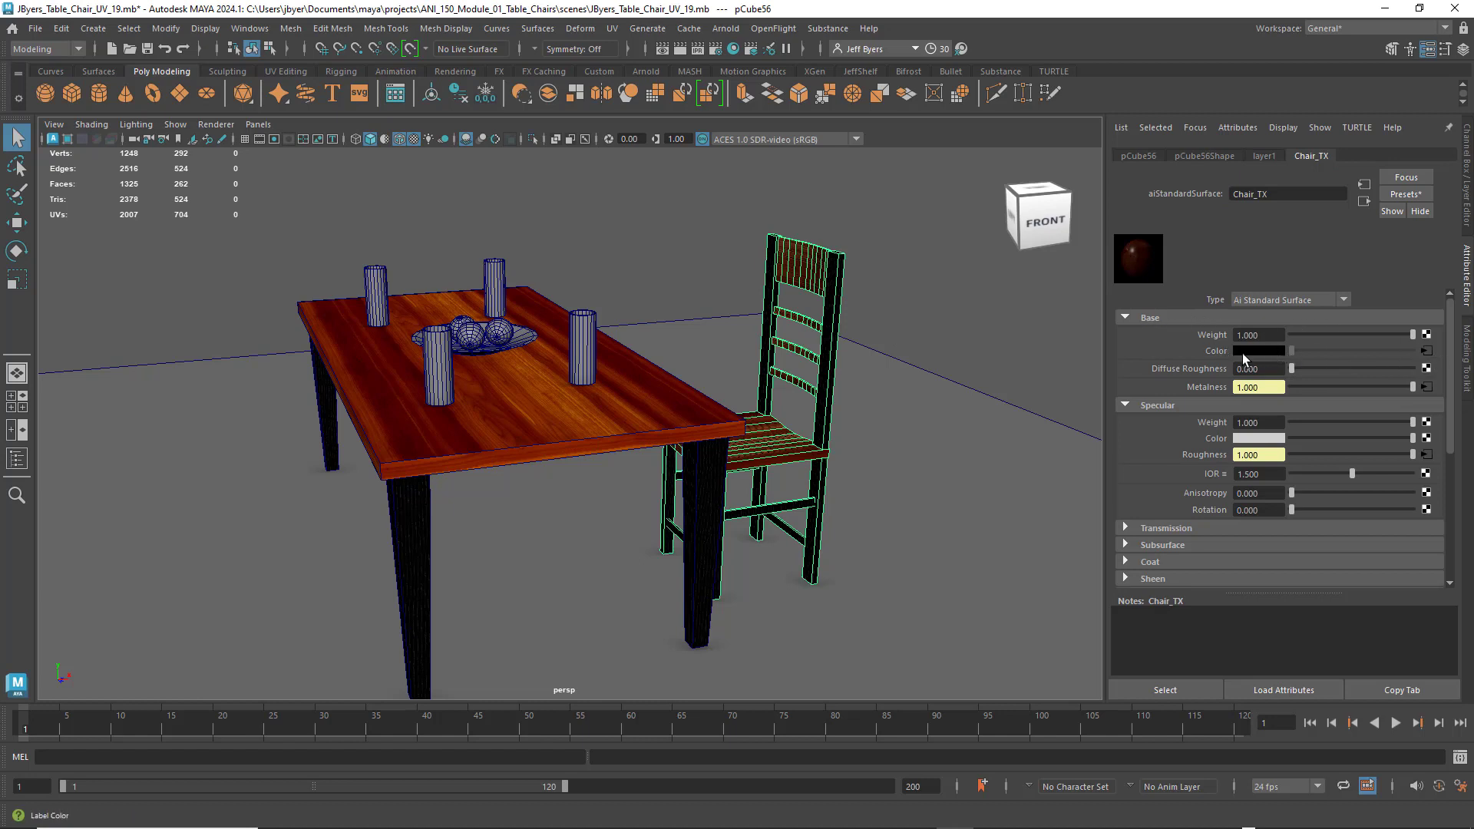
pyautogui.click(1426, 351)
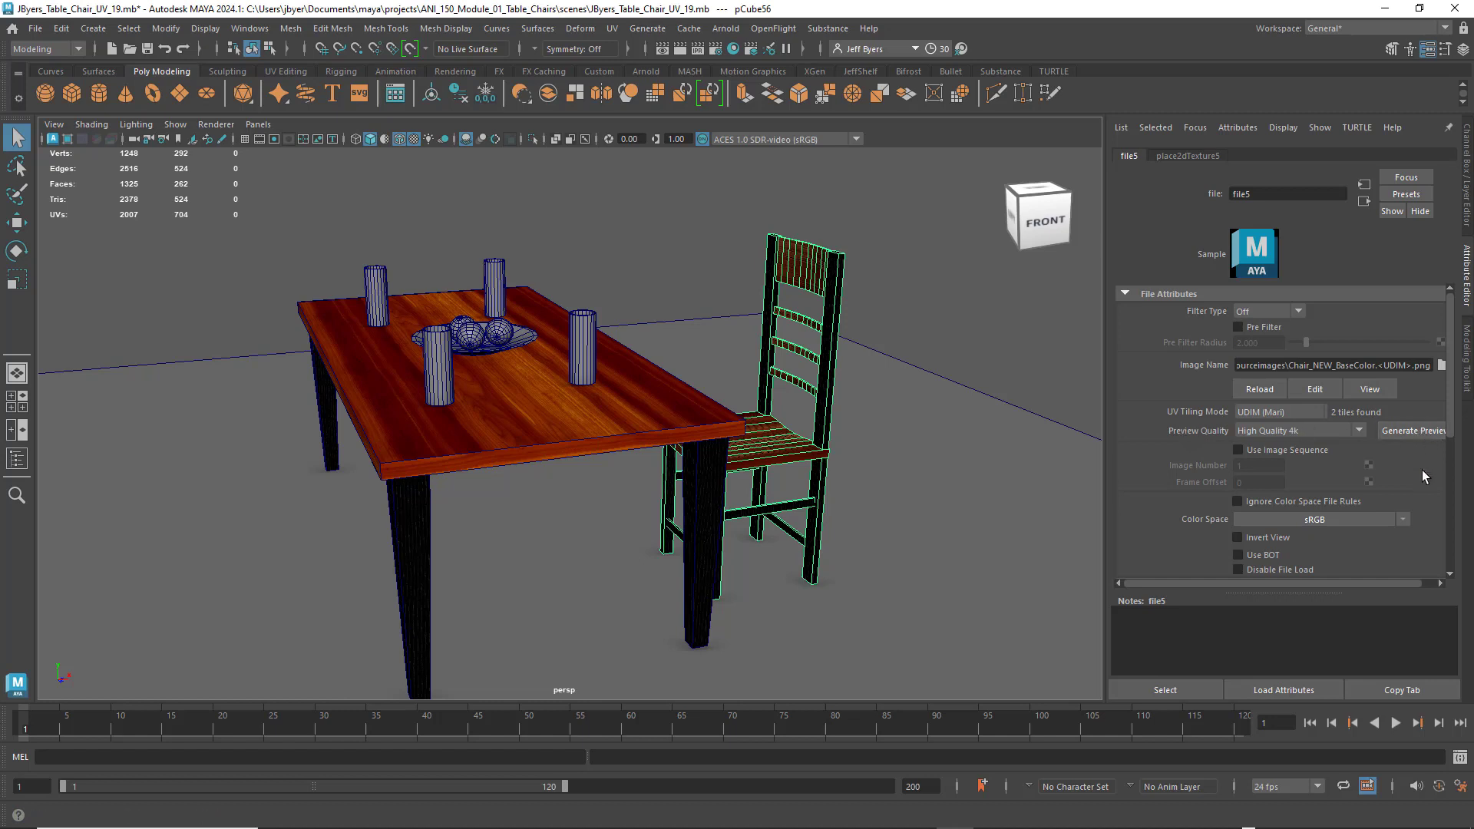
pyautogui.scroll(-1, 1352, 471)
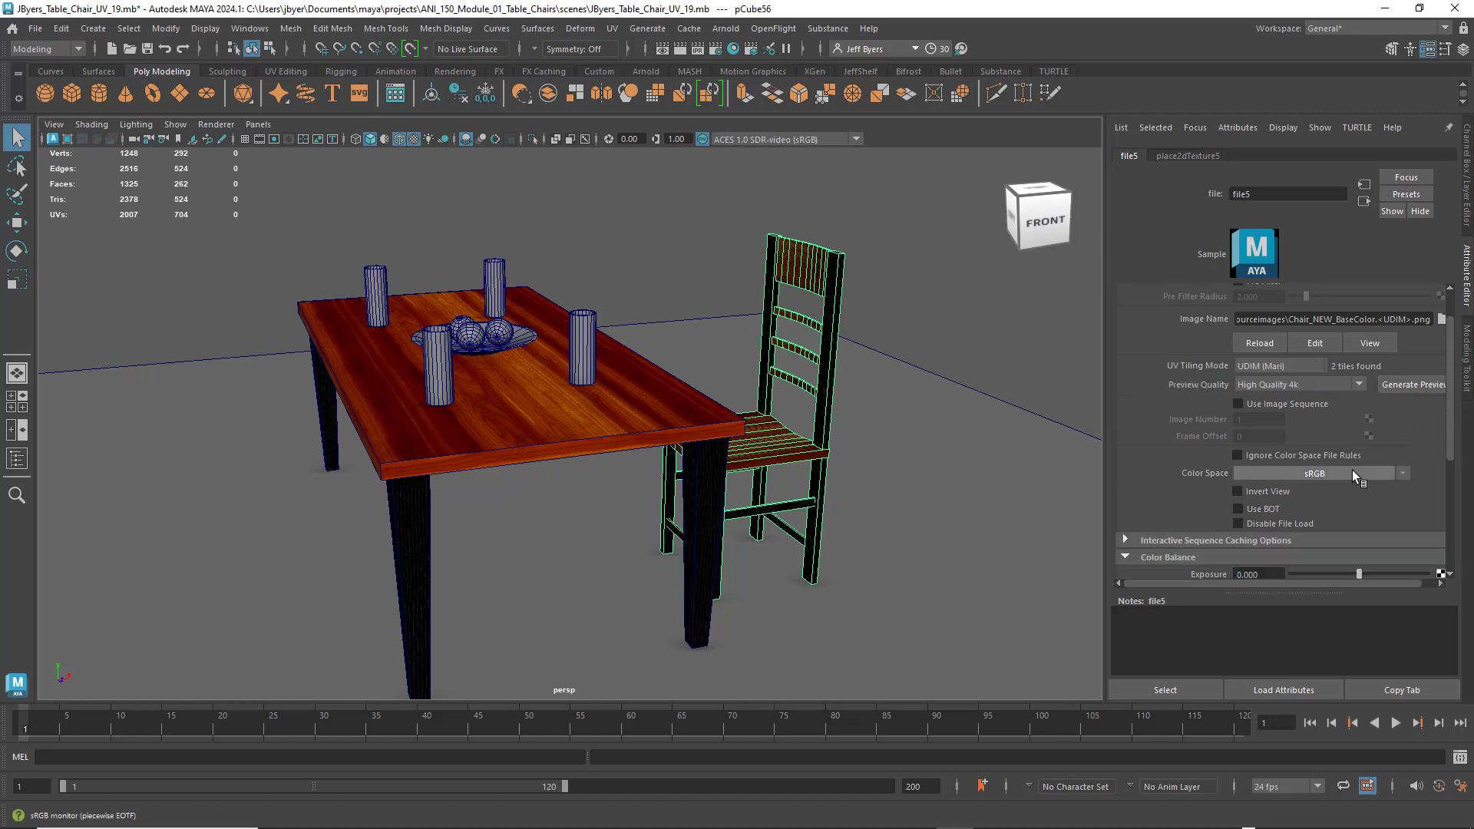
pyautogui.scroll(-3, 1355, 471)
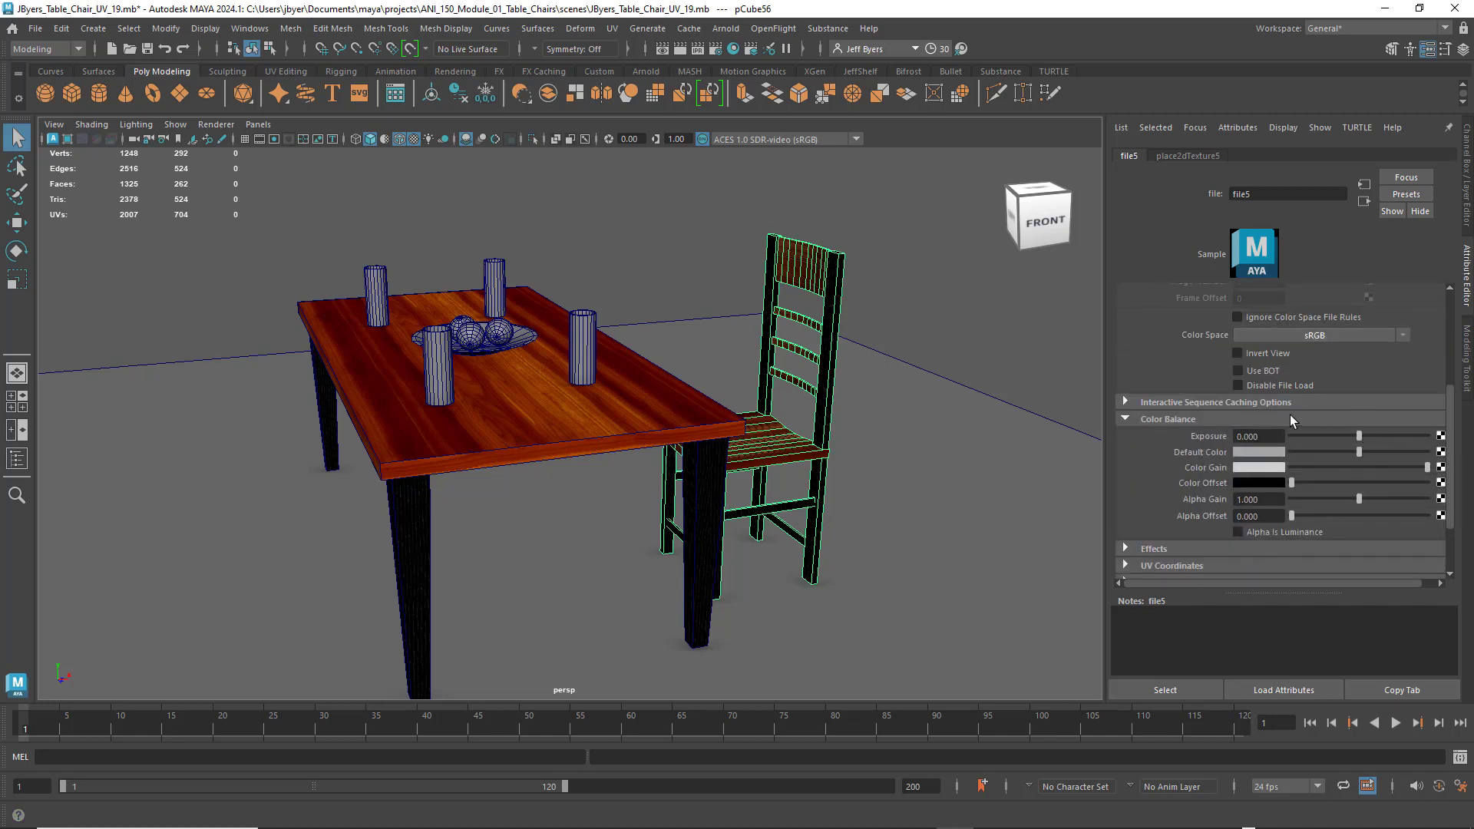
# - Open Chair_TX's metalness texture file6 and confirm its colour space stays Raw
pyautogui.click(1362, 202)
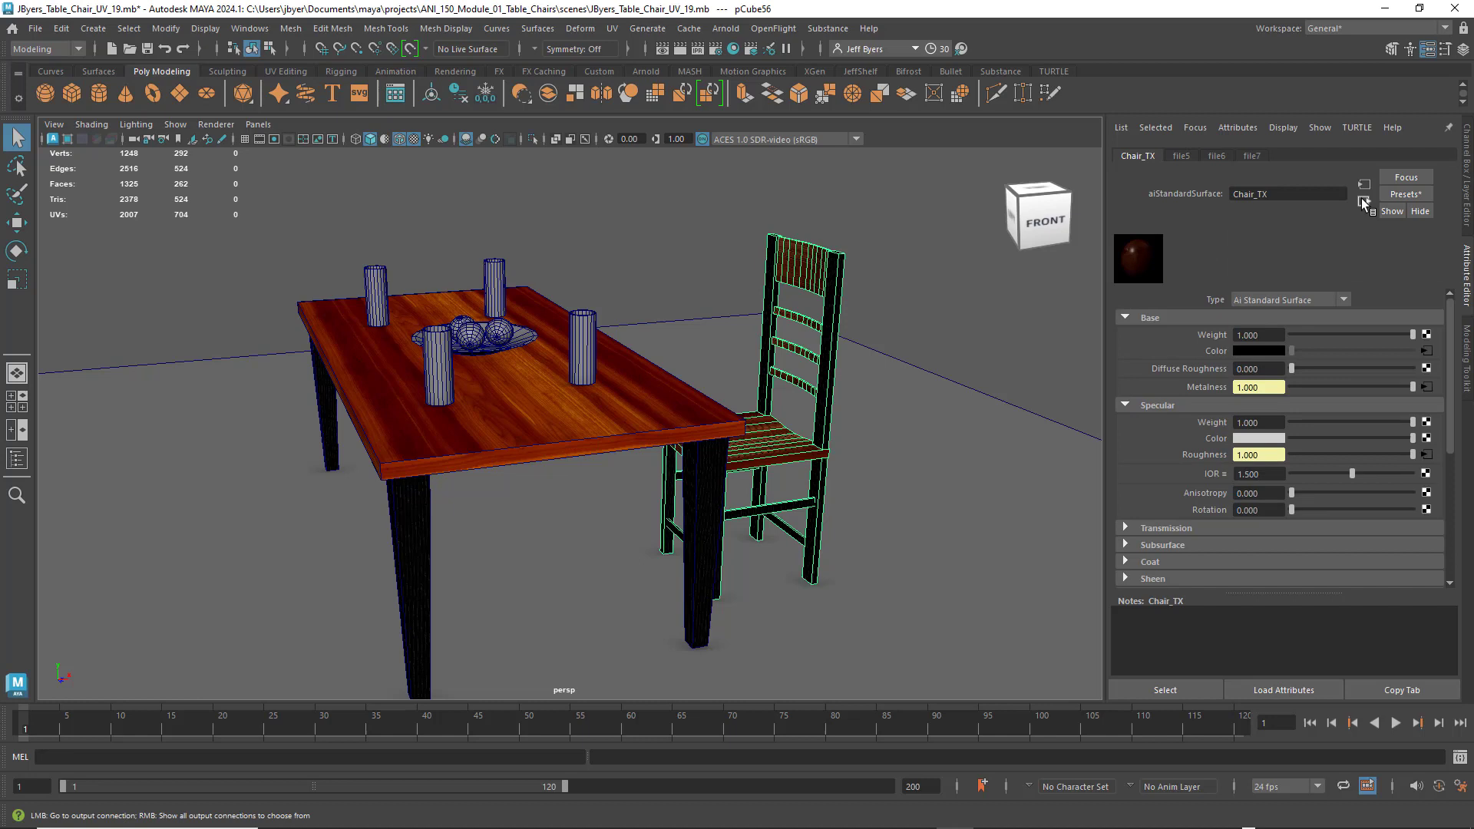
pyautogui.click(1426, 386)
pyautogui.scroll(5, 1367, 361)
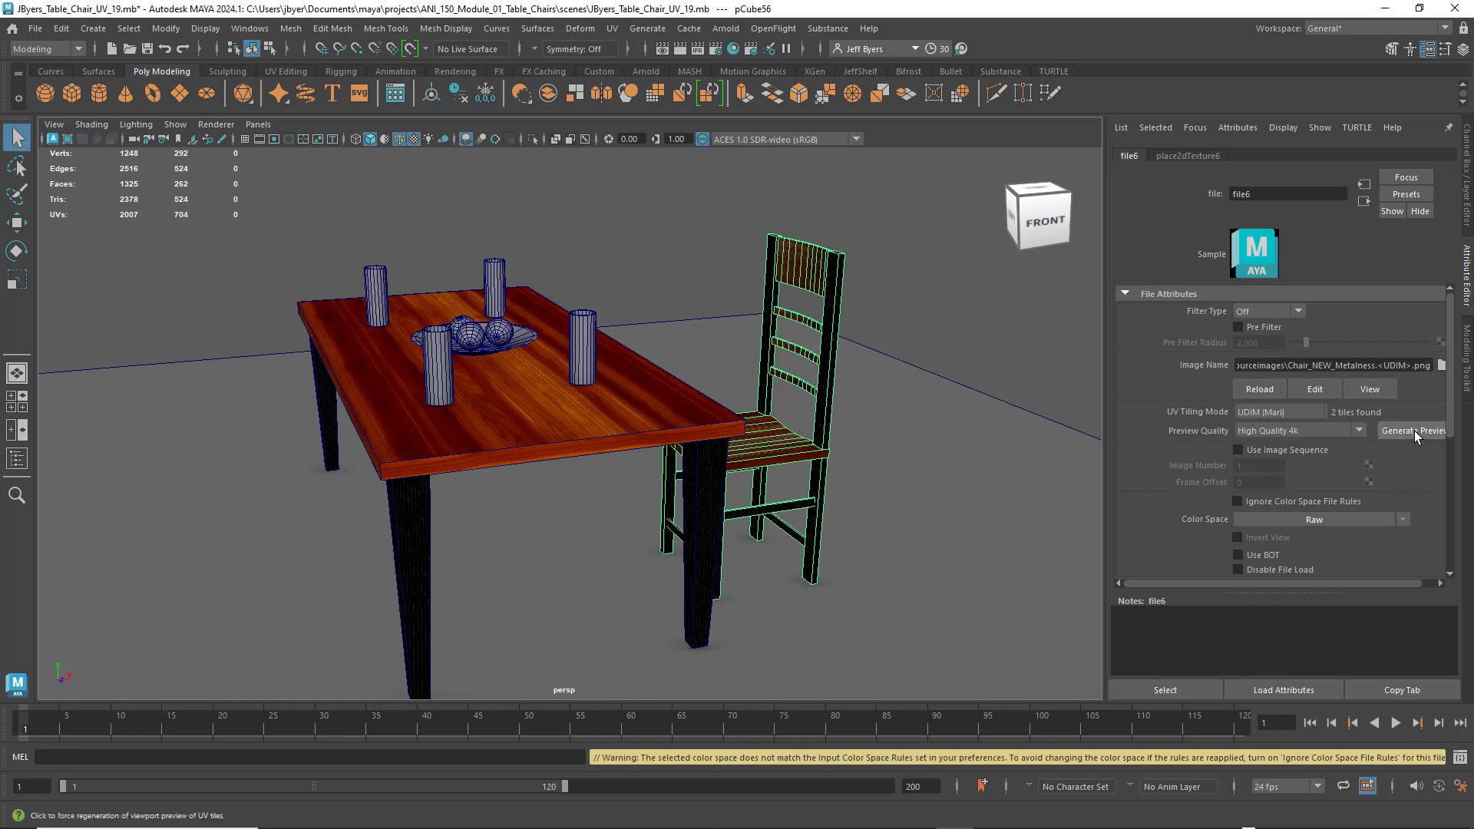
pyautogui.scroll(-2, 1425, 455)
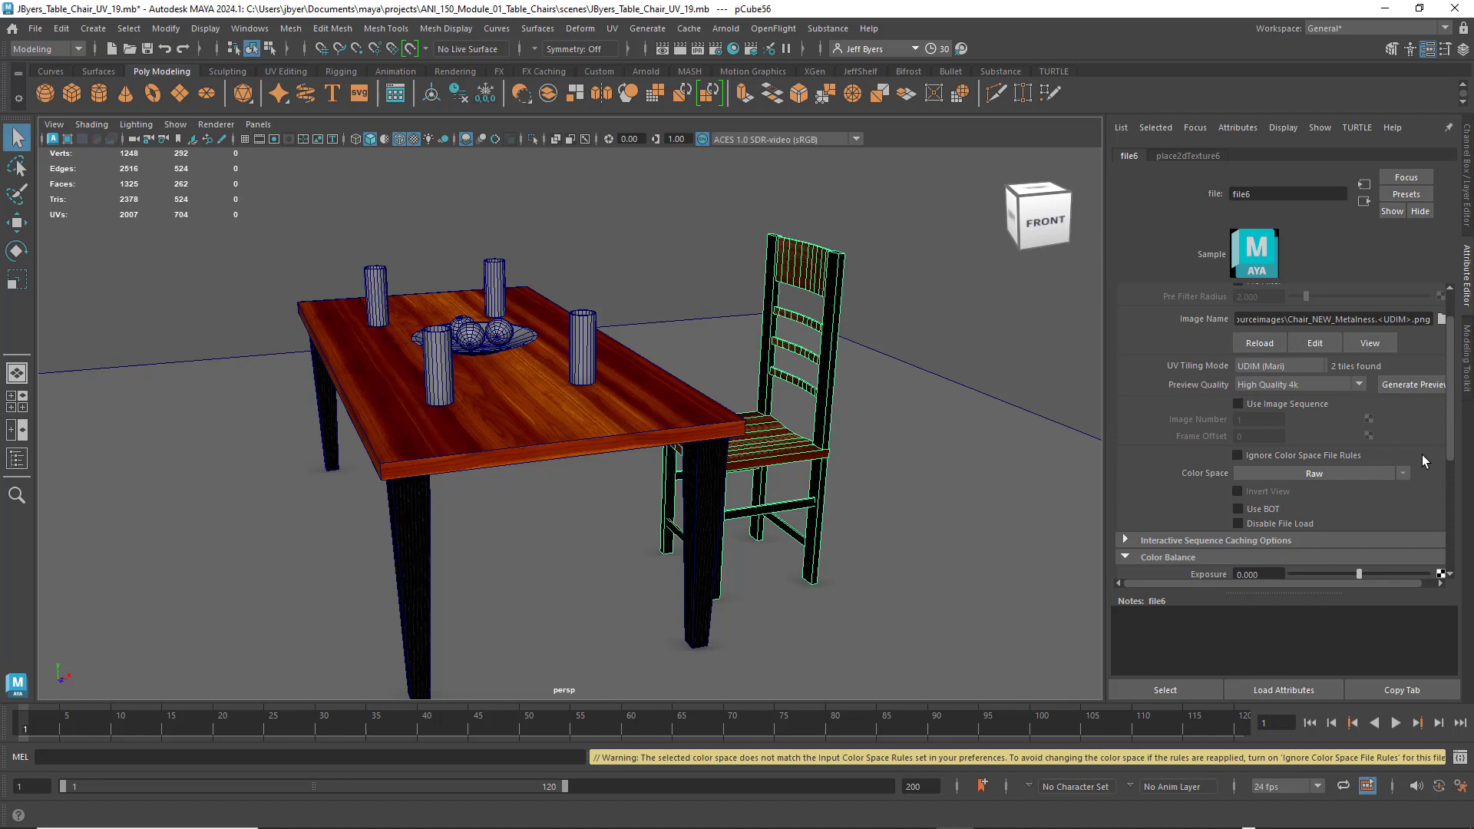
pyautogui.click(1401, 472)
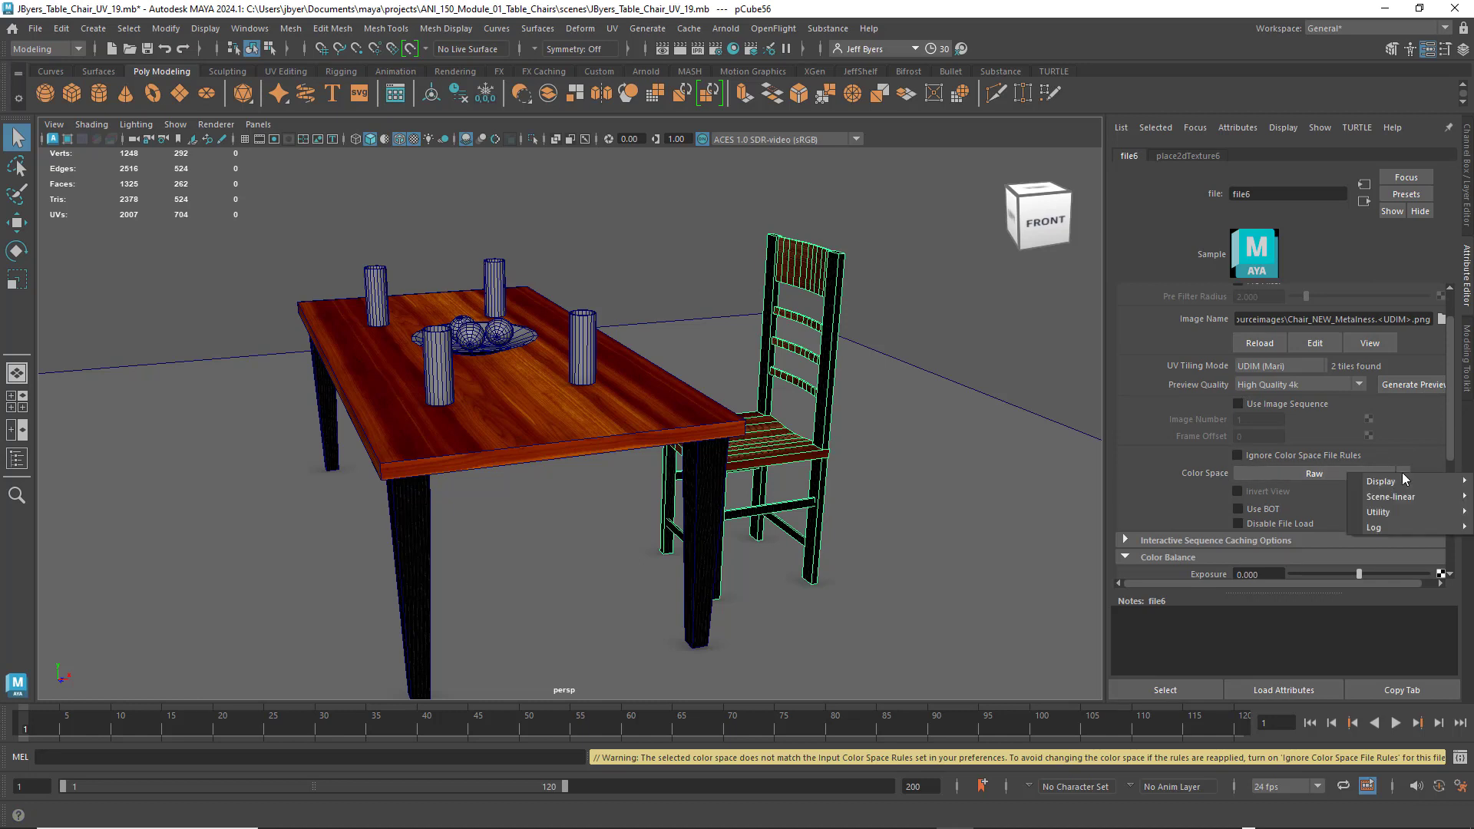
pyautogui.click(1423, 451)
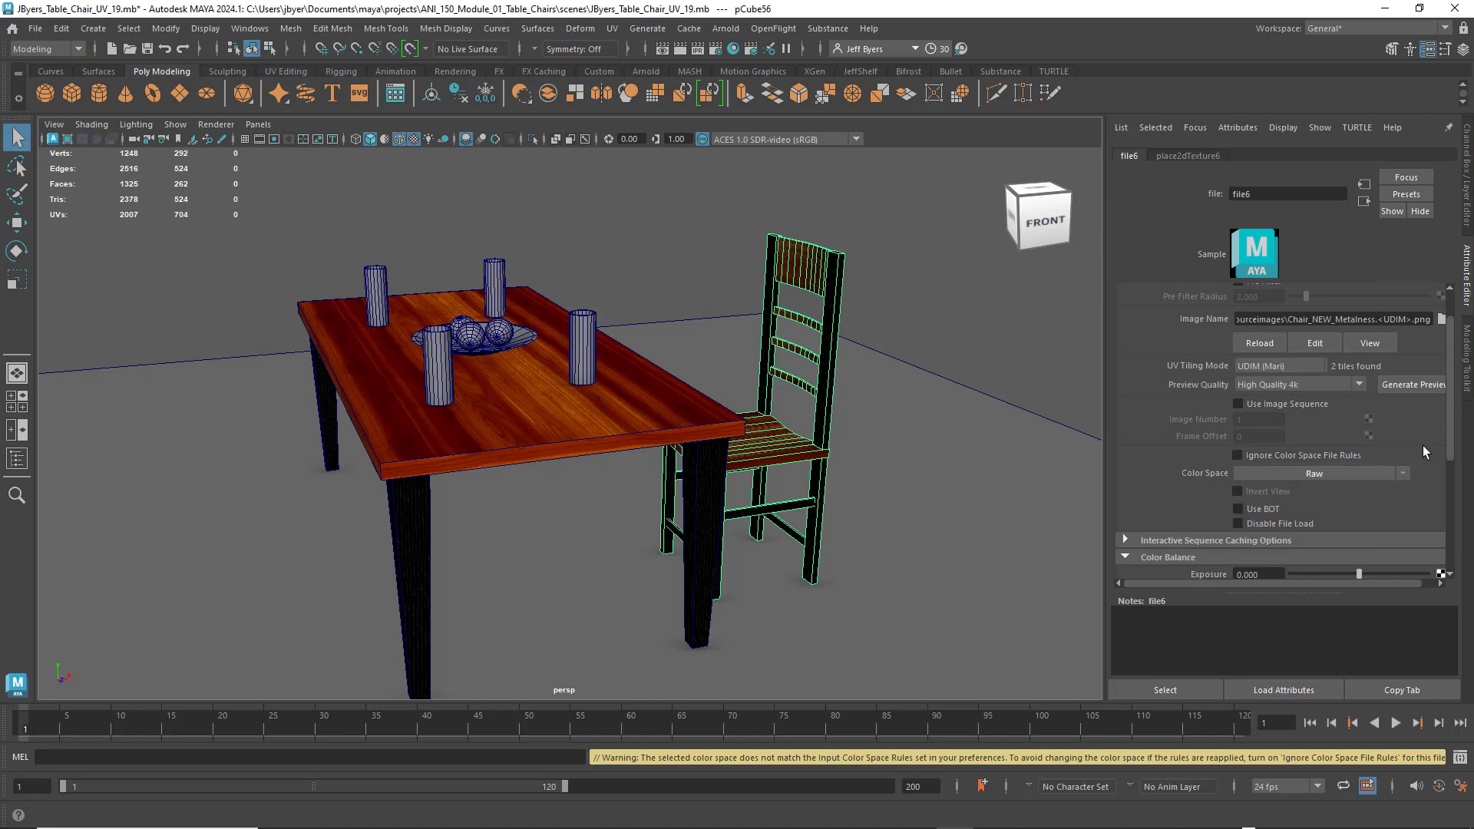
pyautogui.scroll(-5, 1376, 538)
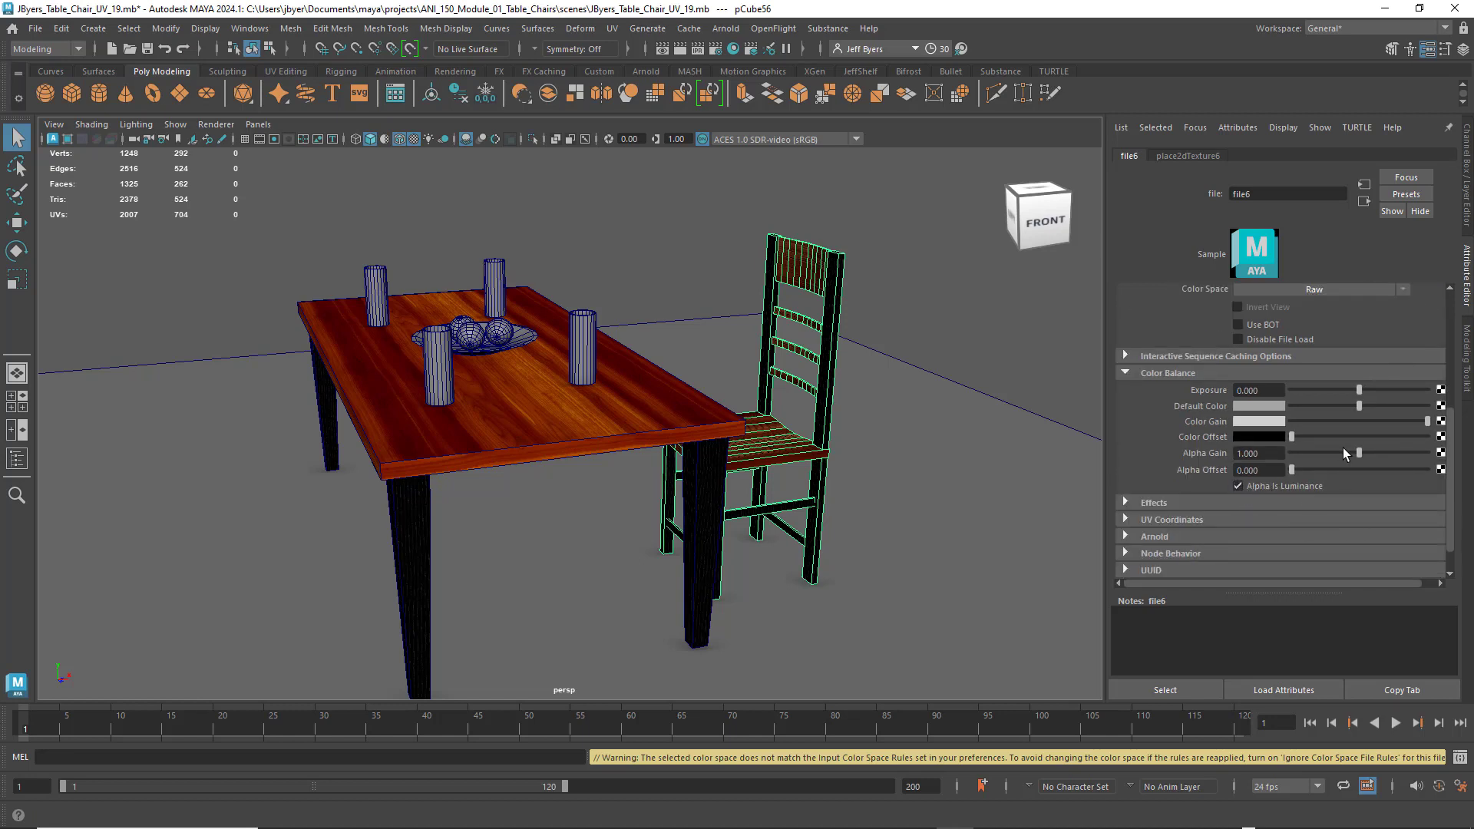
pyautogui.scroll(6, 1342, 448)
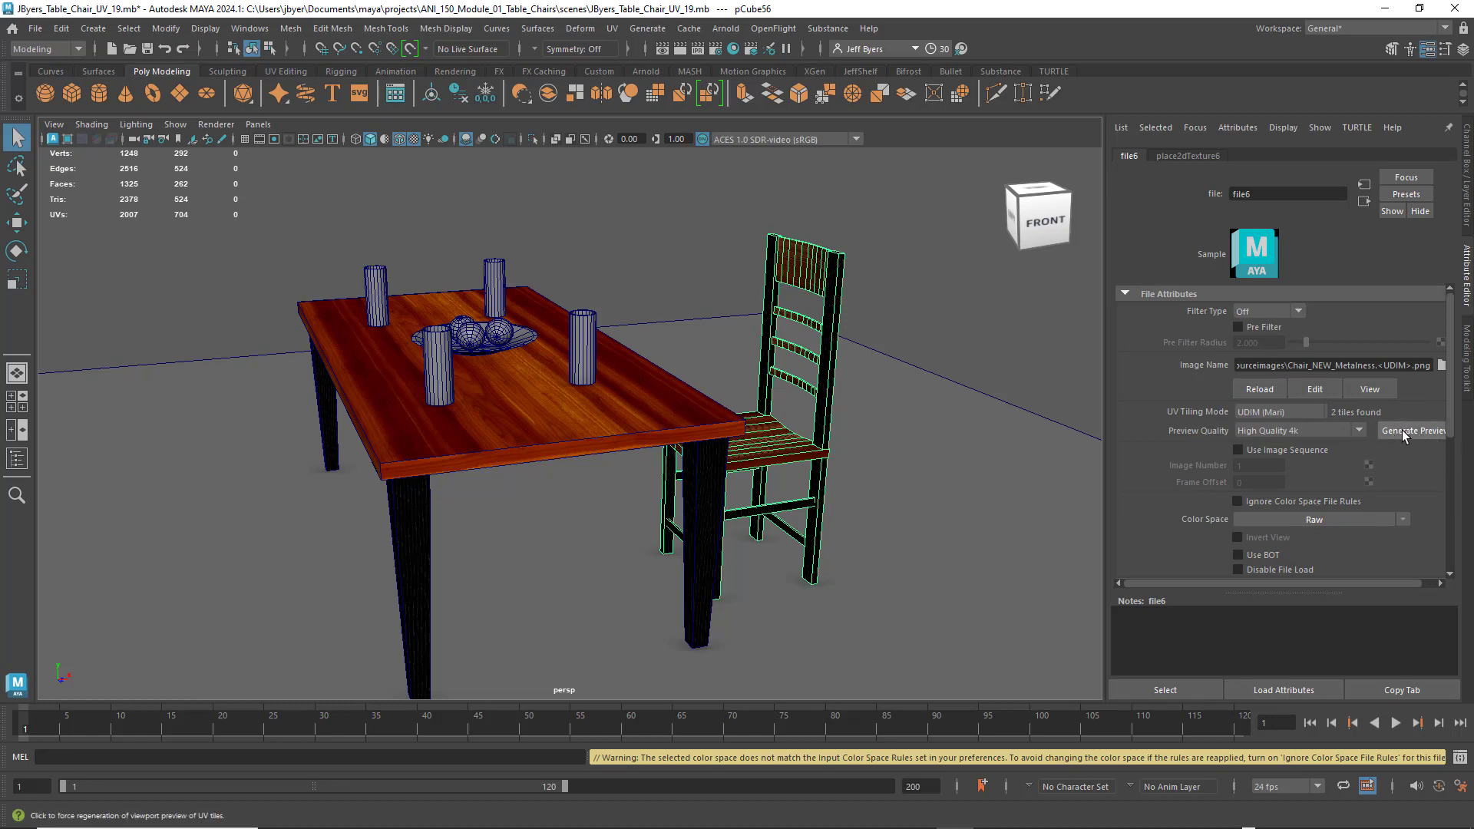
# - Open Chair_TX's specular roughness texture file7 and keep its colour space on Raw
pyautogui.click(1364, 201)
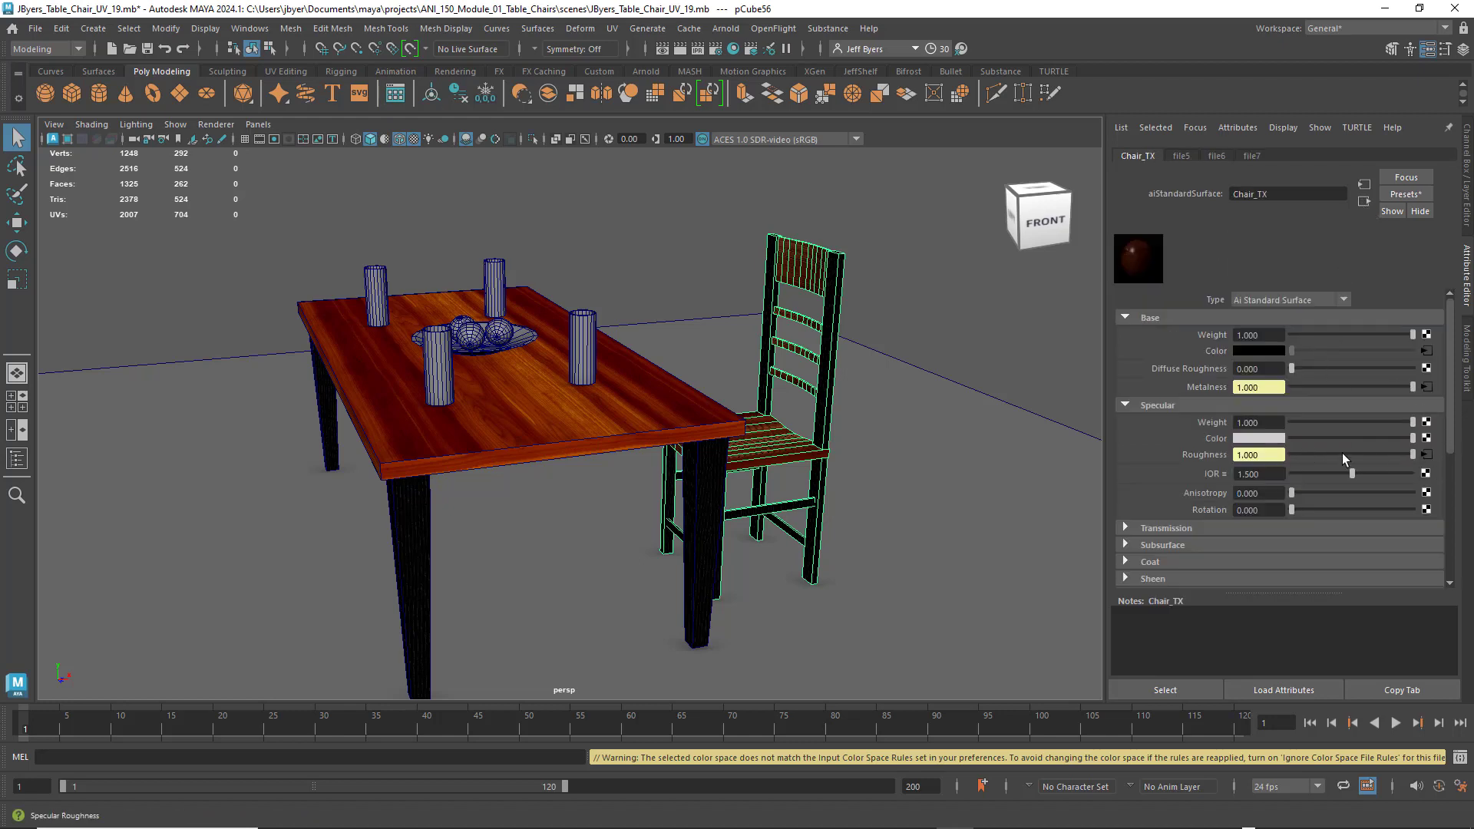
pyautogui.click(1426, 455)
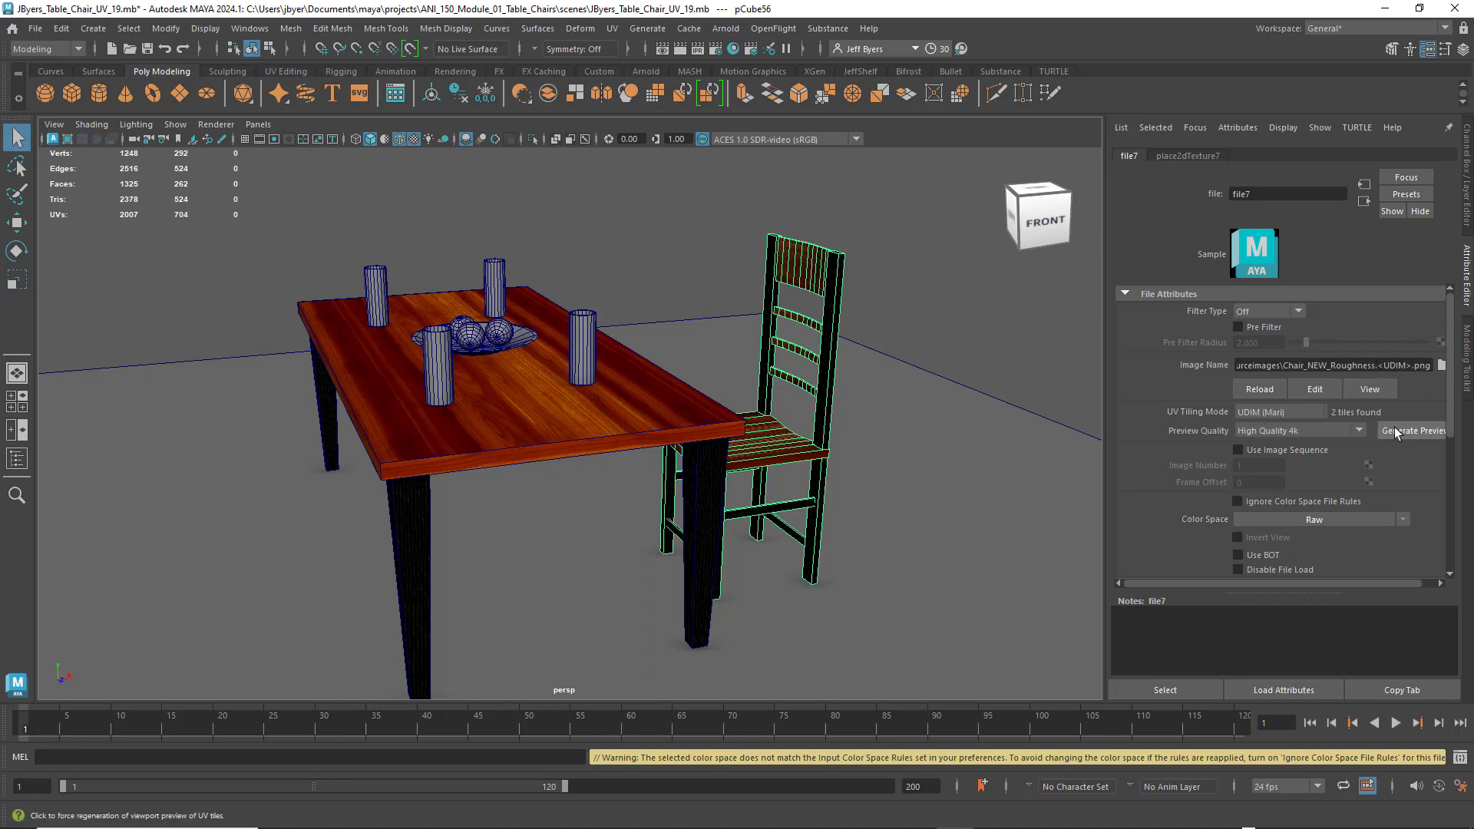
pyautogui.scroll(-2, 1402, 485)
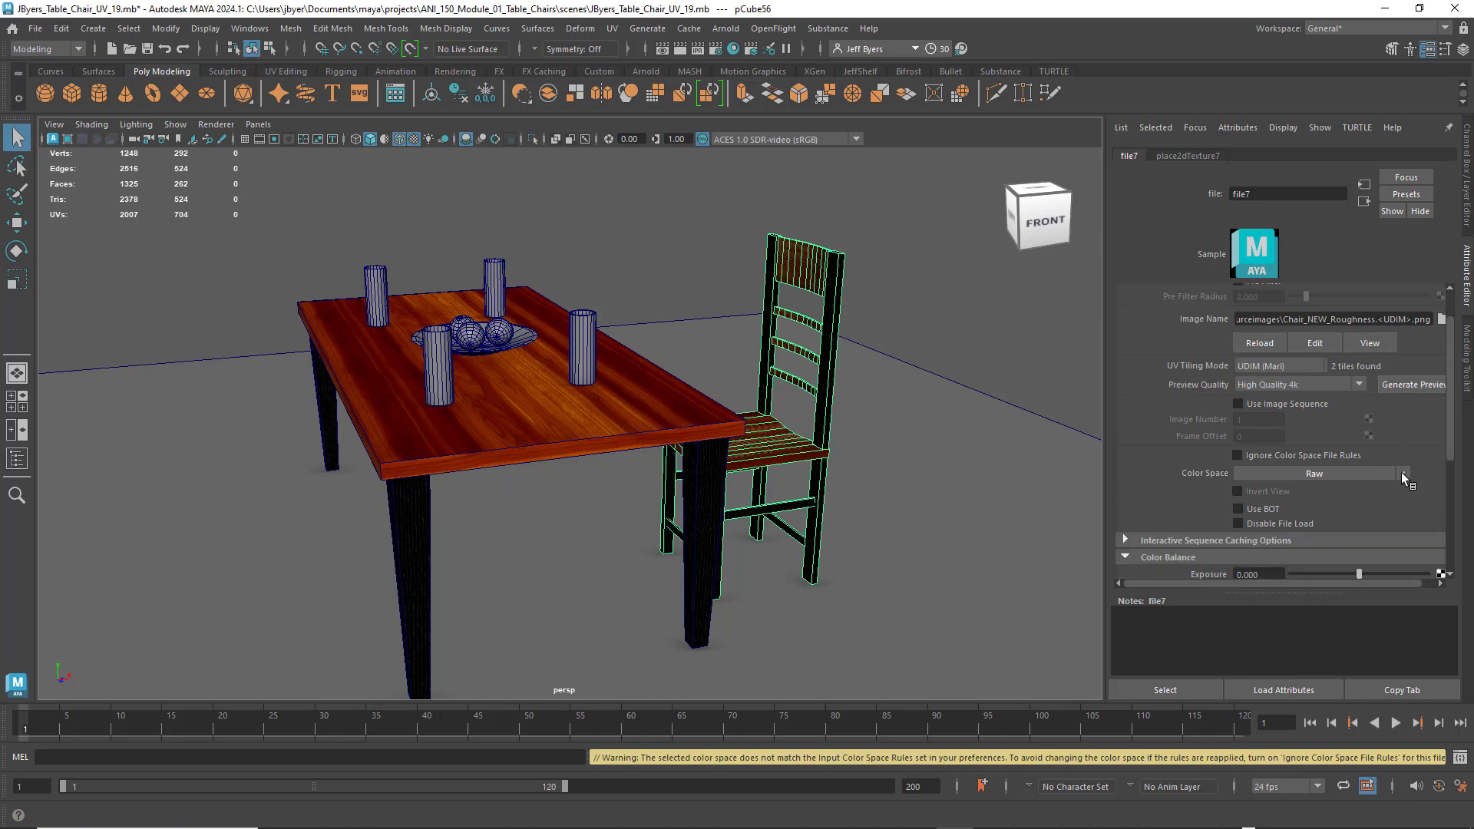
pyautogui.click(1402, 472)
pyautogui.moveTo(1382, 511)
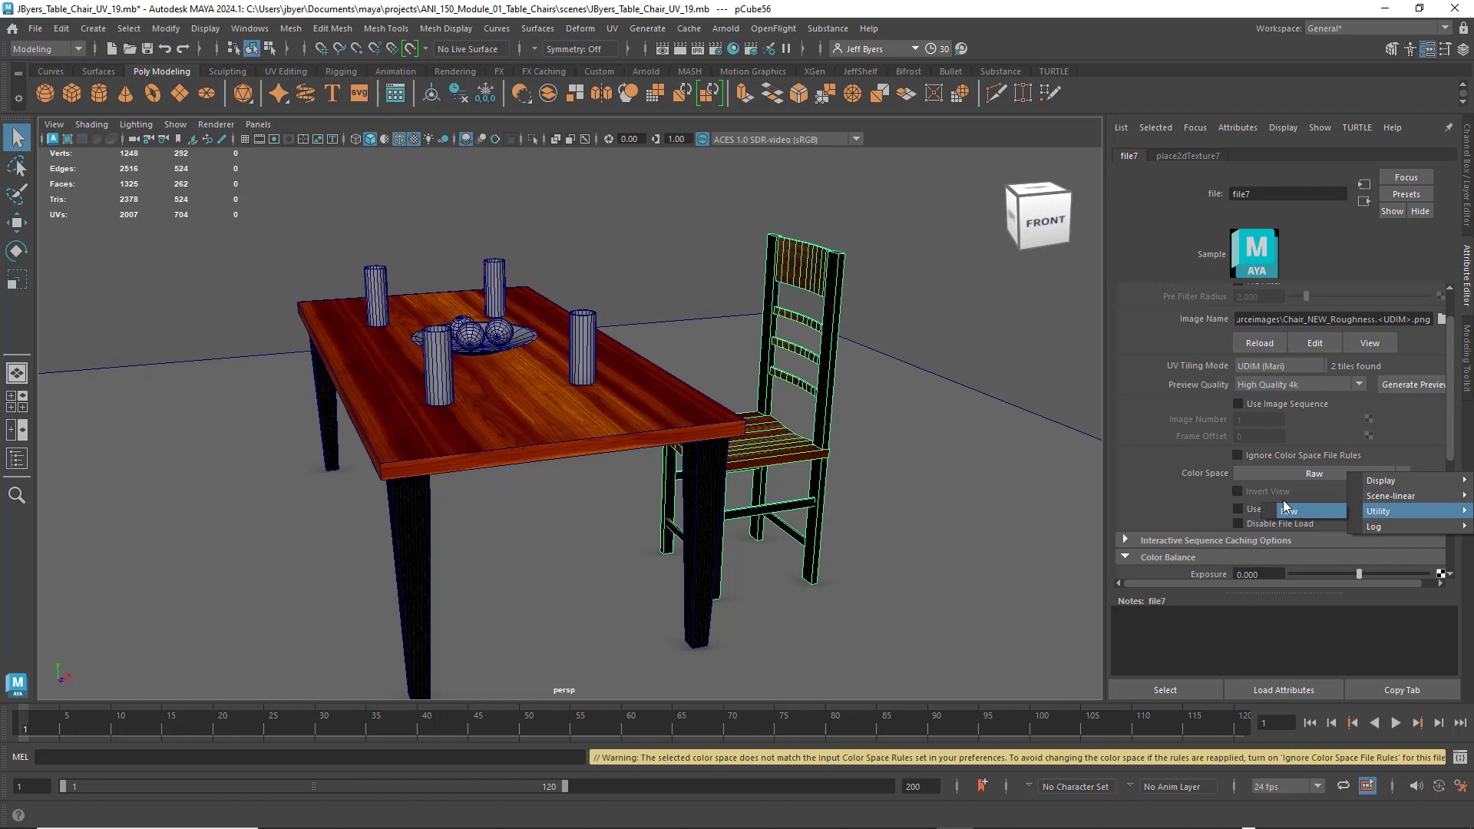
pyautogui.click(1285, 510)
pyautogui.scroll(-4, 1321, 523)
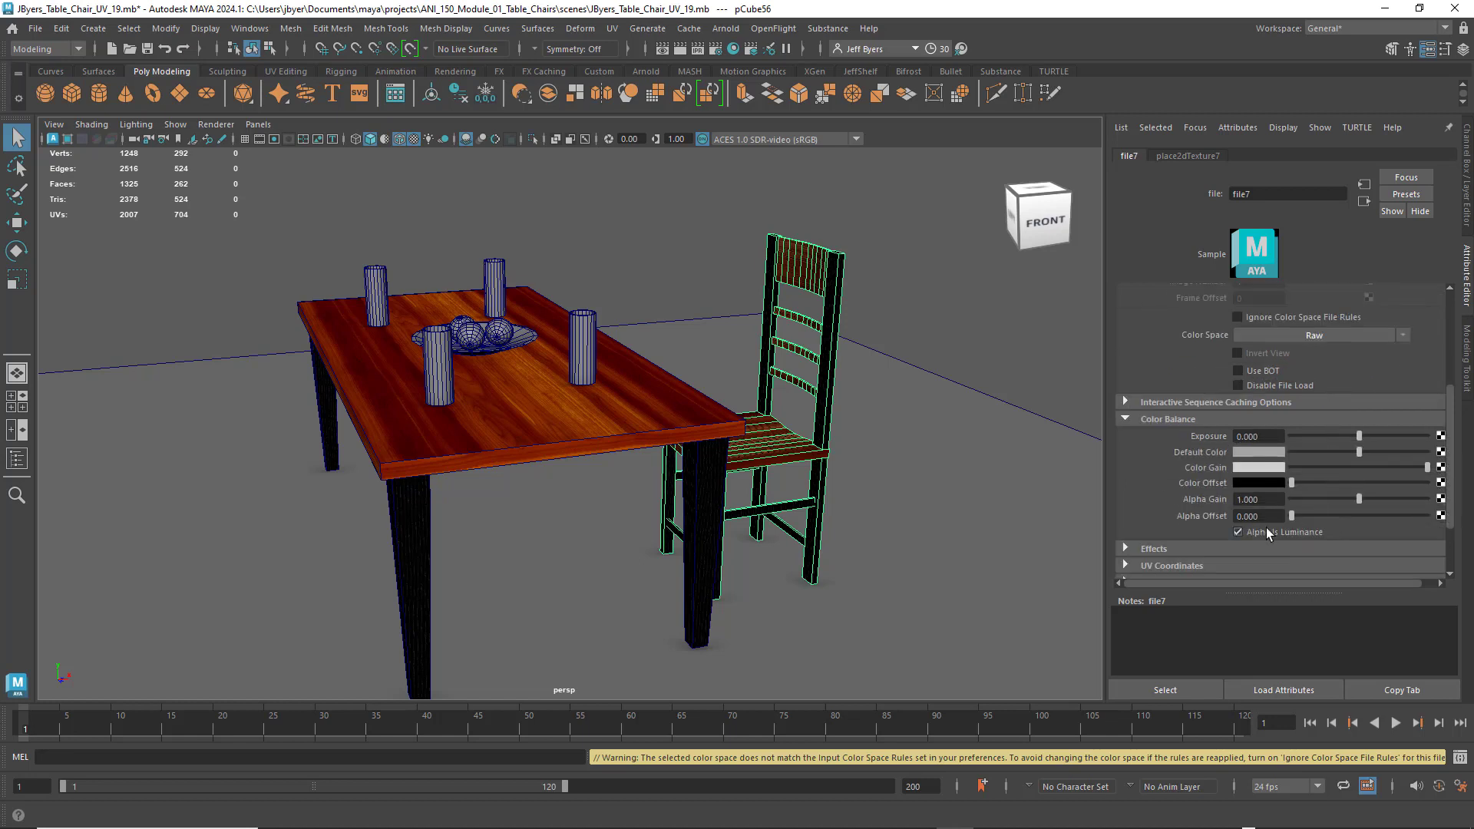
# - Expand Chair_TX's Geometry section and open the bump map texture file8
pyautogui.click(1364, 201)
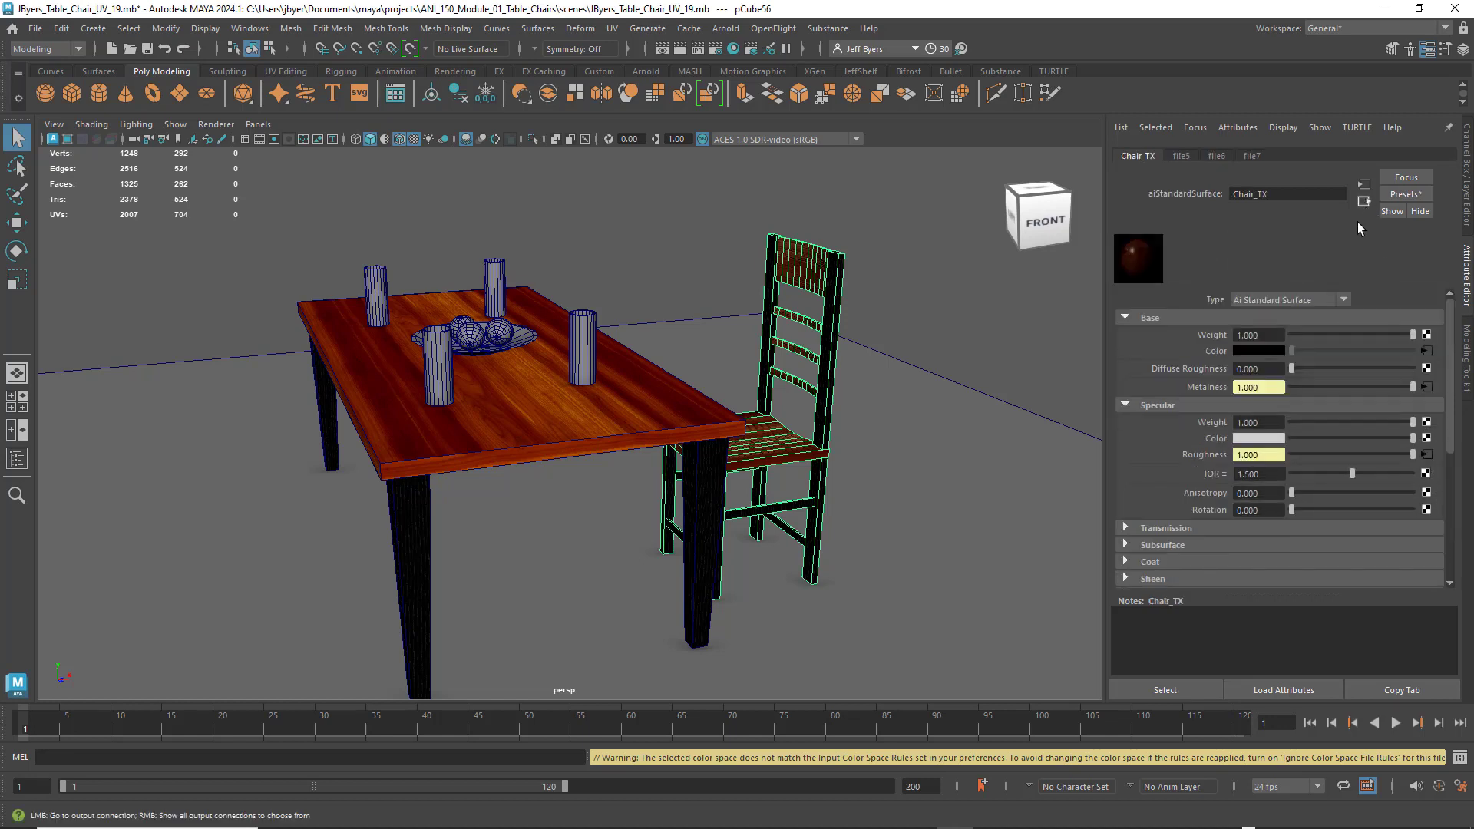
pyautogui.scroll(-3, 1310, 435)
pyautogui.click(1315, 431)
pyautogui.scroll(-2, 1315, 430)
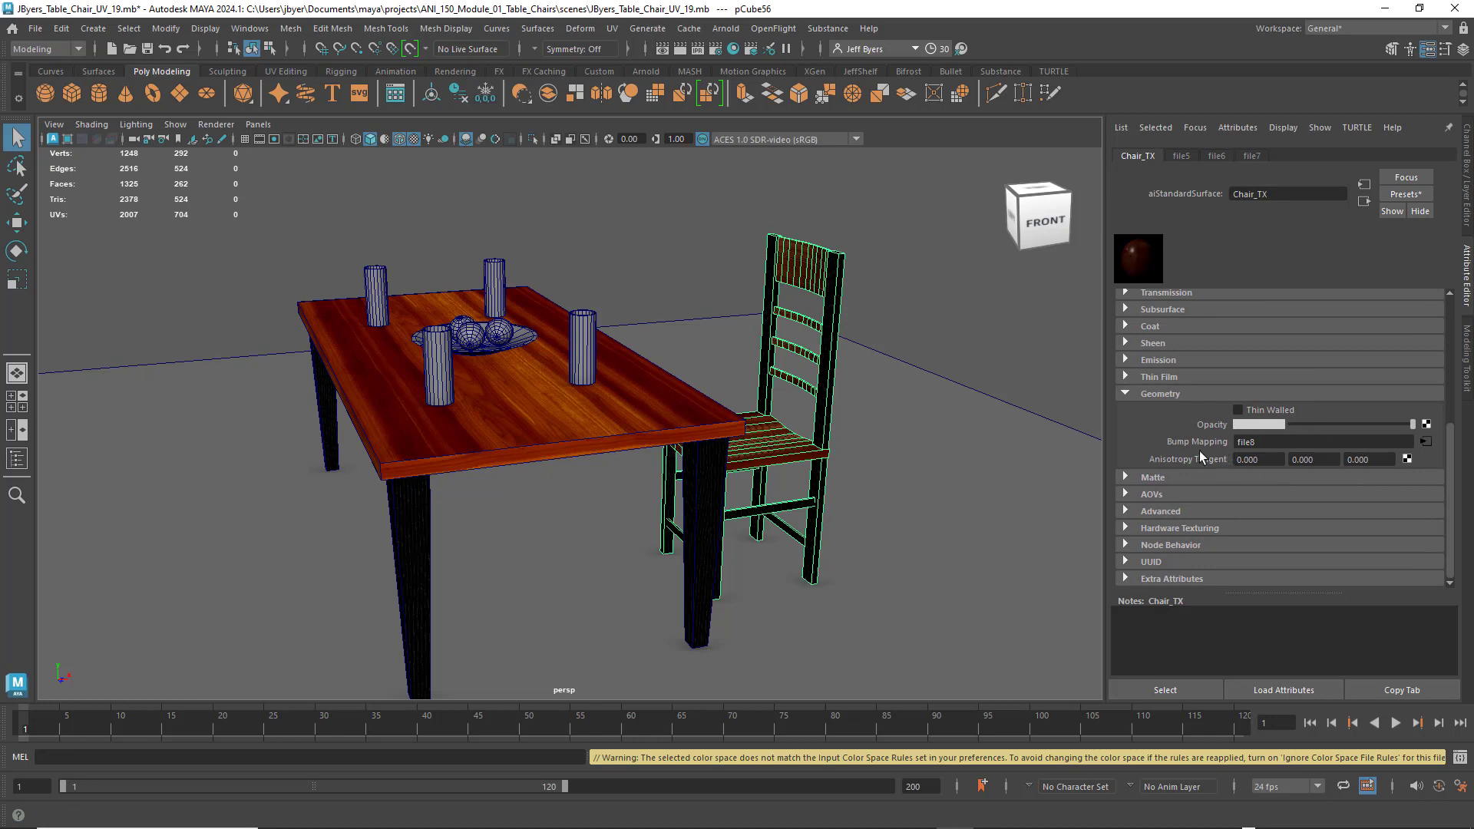
pyautogui.click(1425, 441)
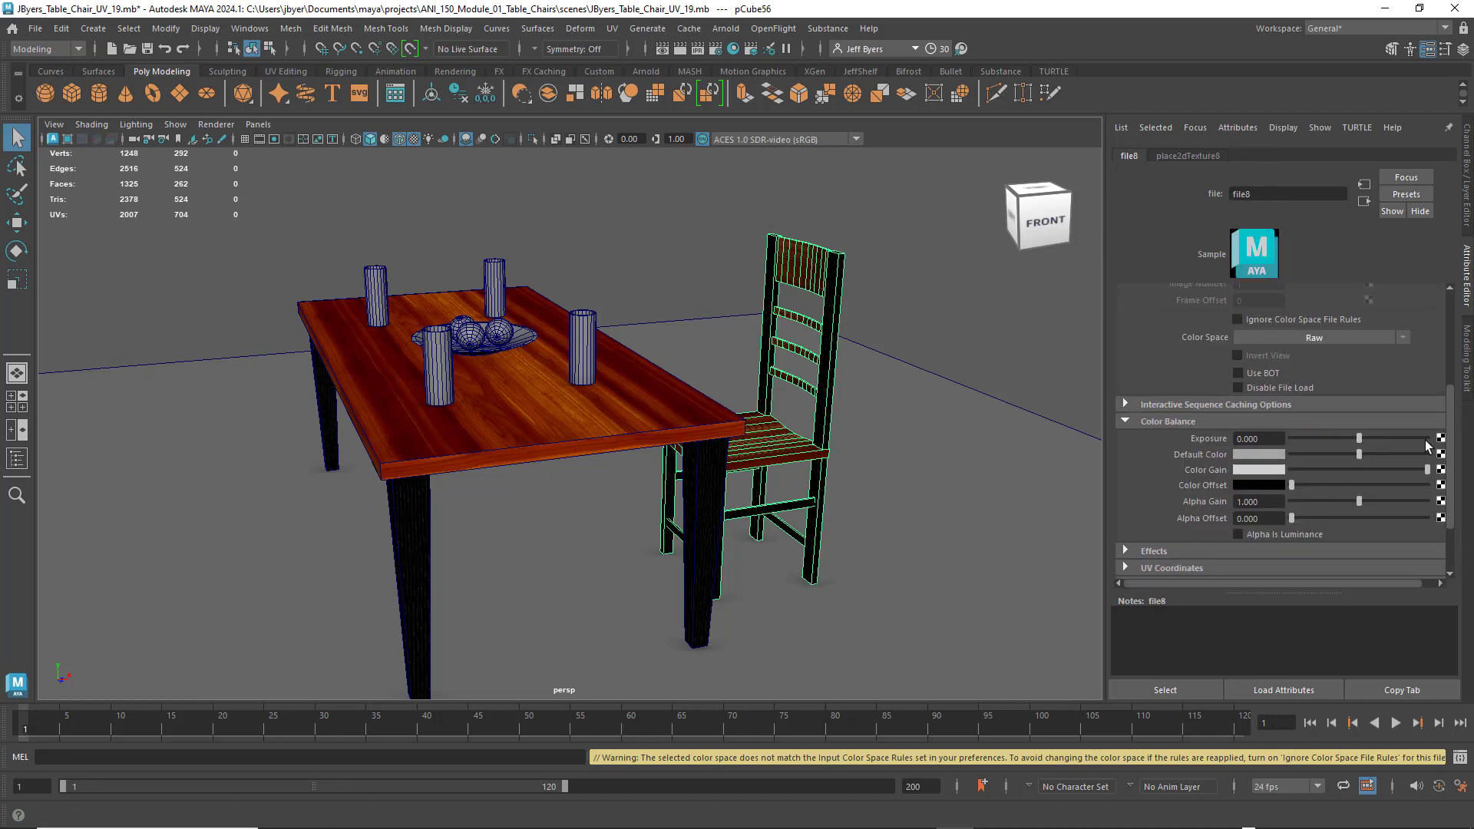
# - Confirm file8 uses Raw colour space, leaving Alpha Is Luminance unchecked after toggling it
pyautogui.scroll(5, 1380, 381)
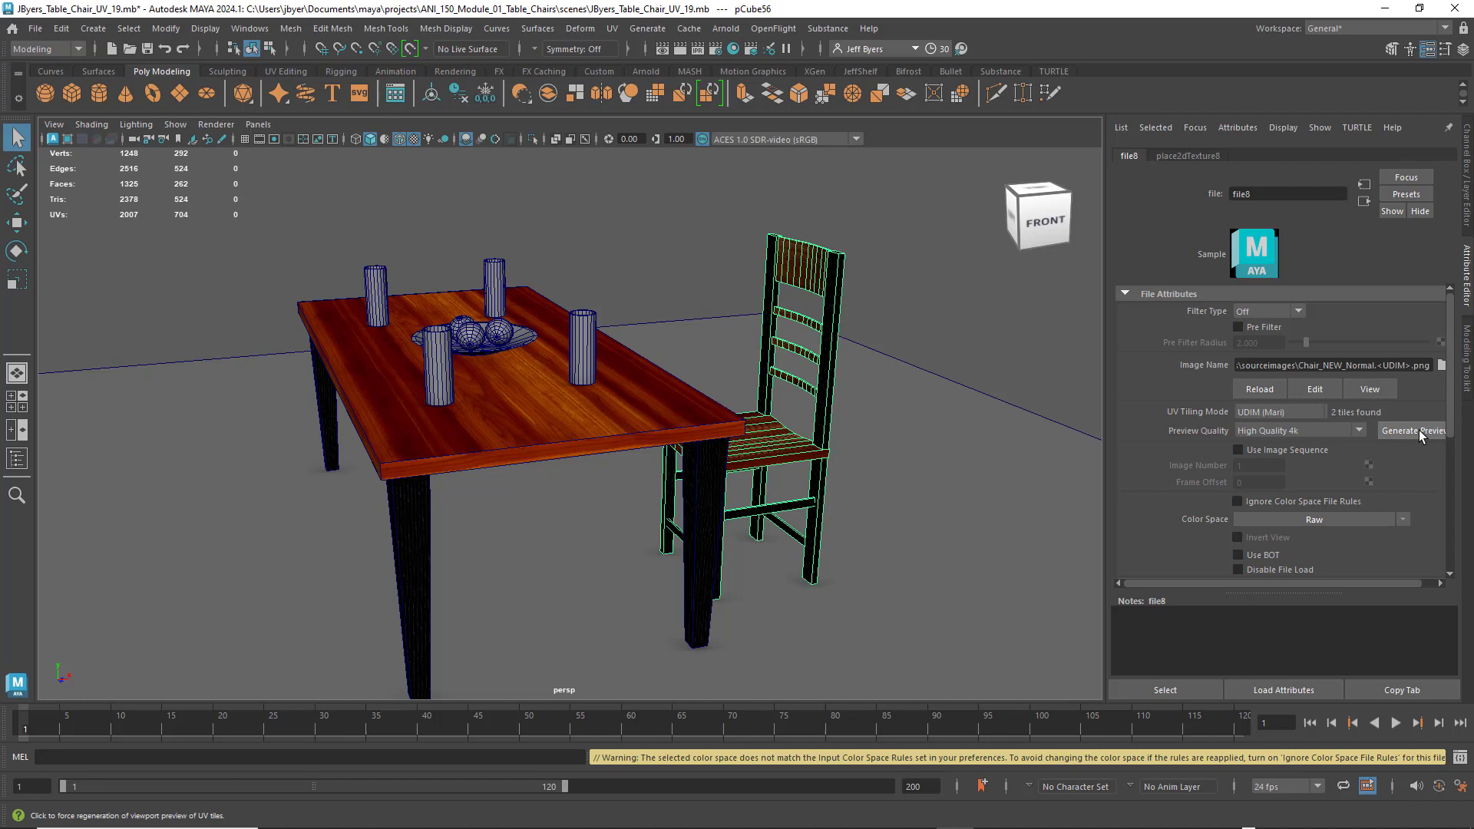
pyautogui.scroll(-2, 1421, 434)
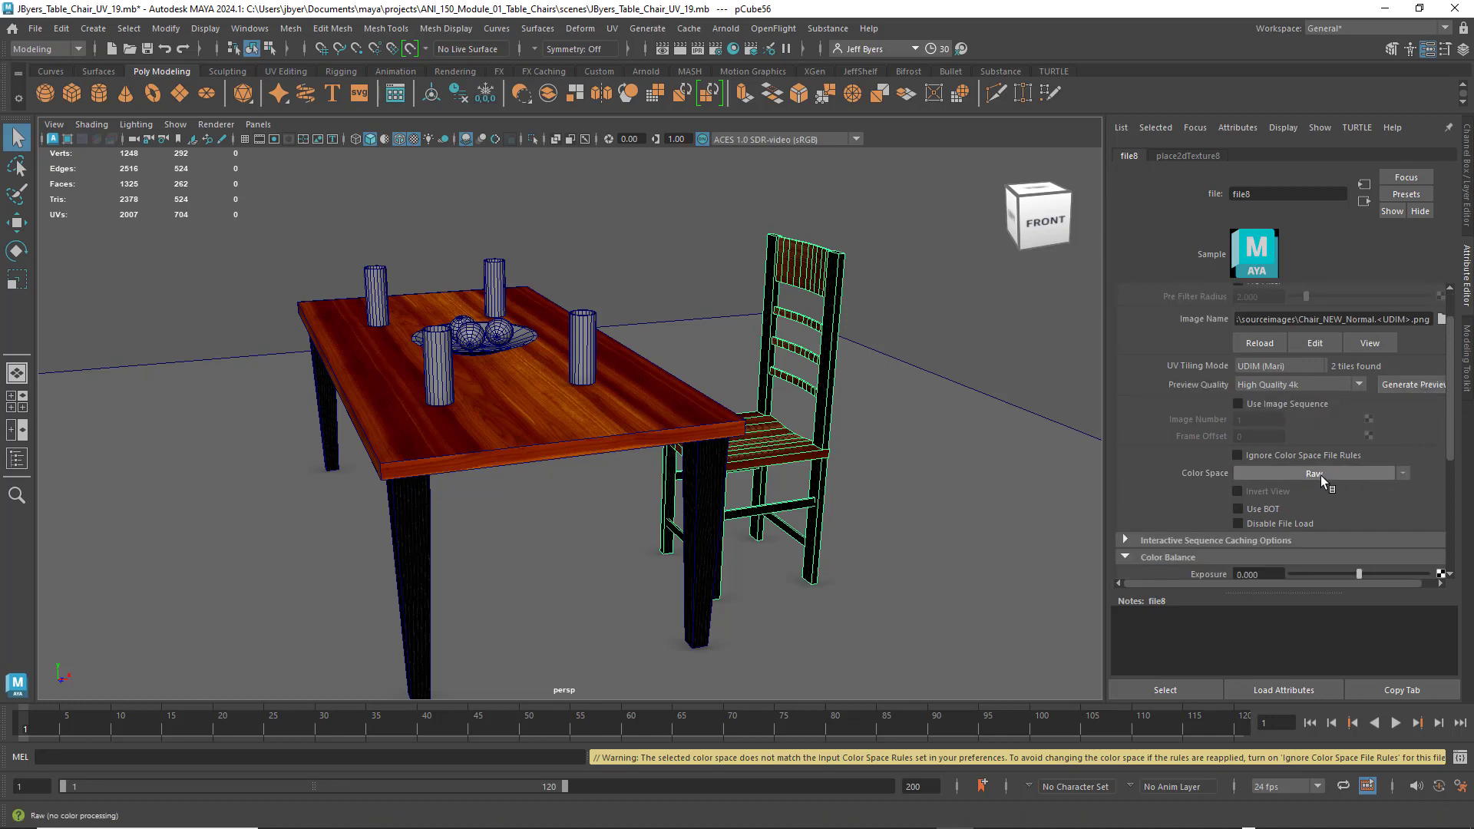
pyautogui.scroll(-2, 1358, 463)
pyautogui.scroll(-5, 1358, 462)
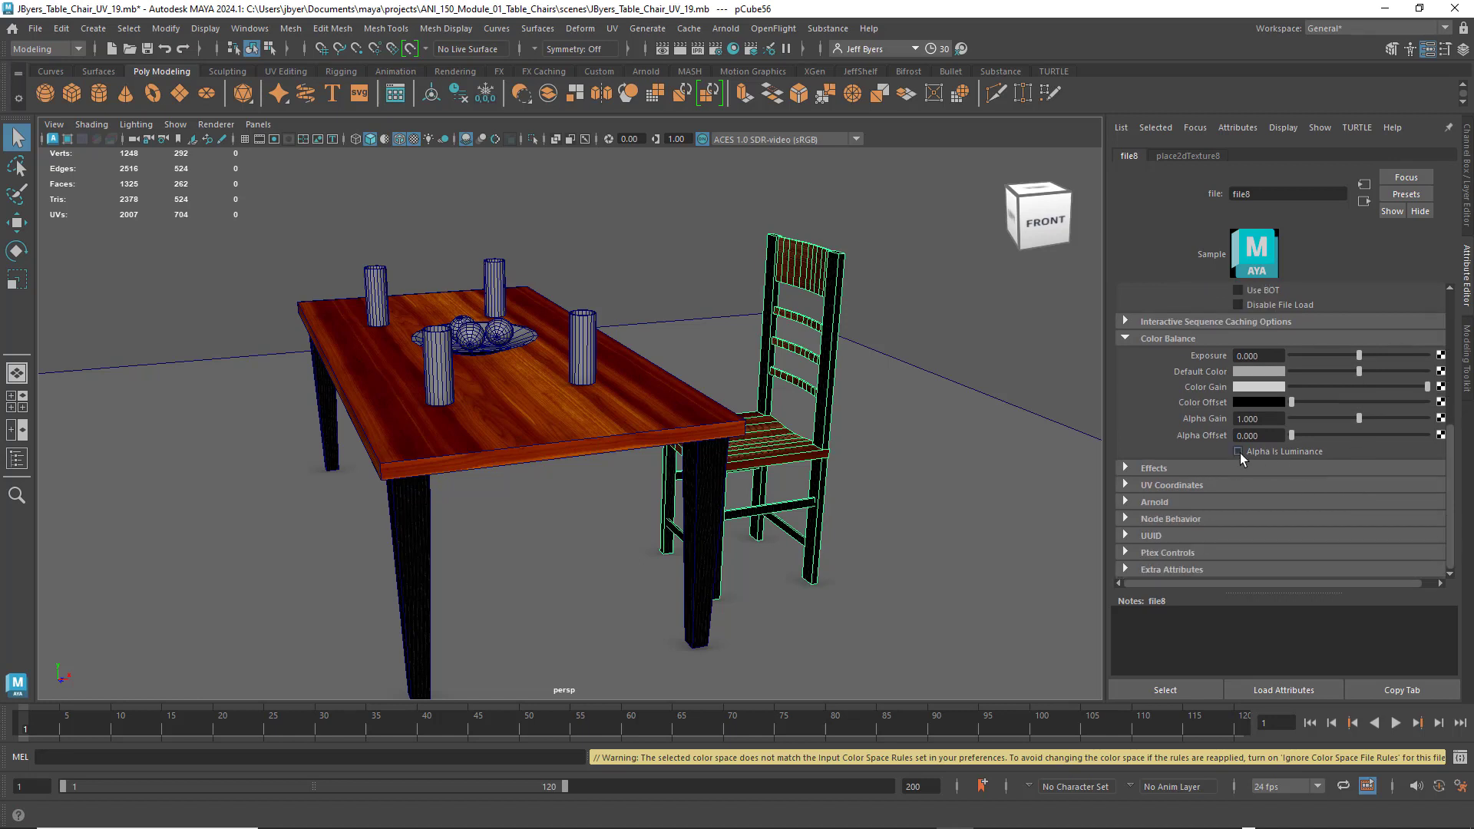
pyautogui.click(1238, 452)
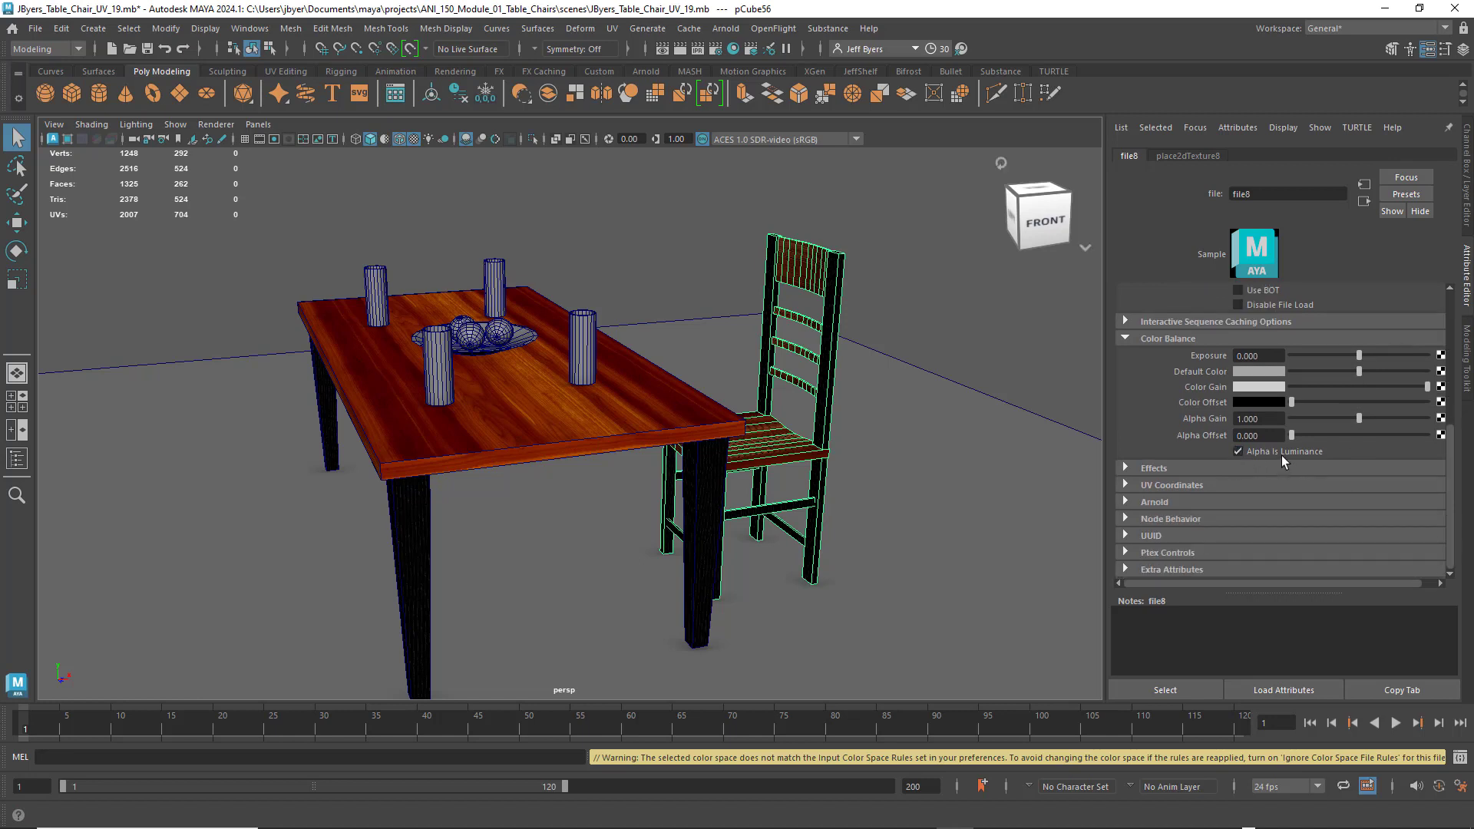
pyautogui.click(1238, 452)
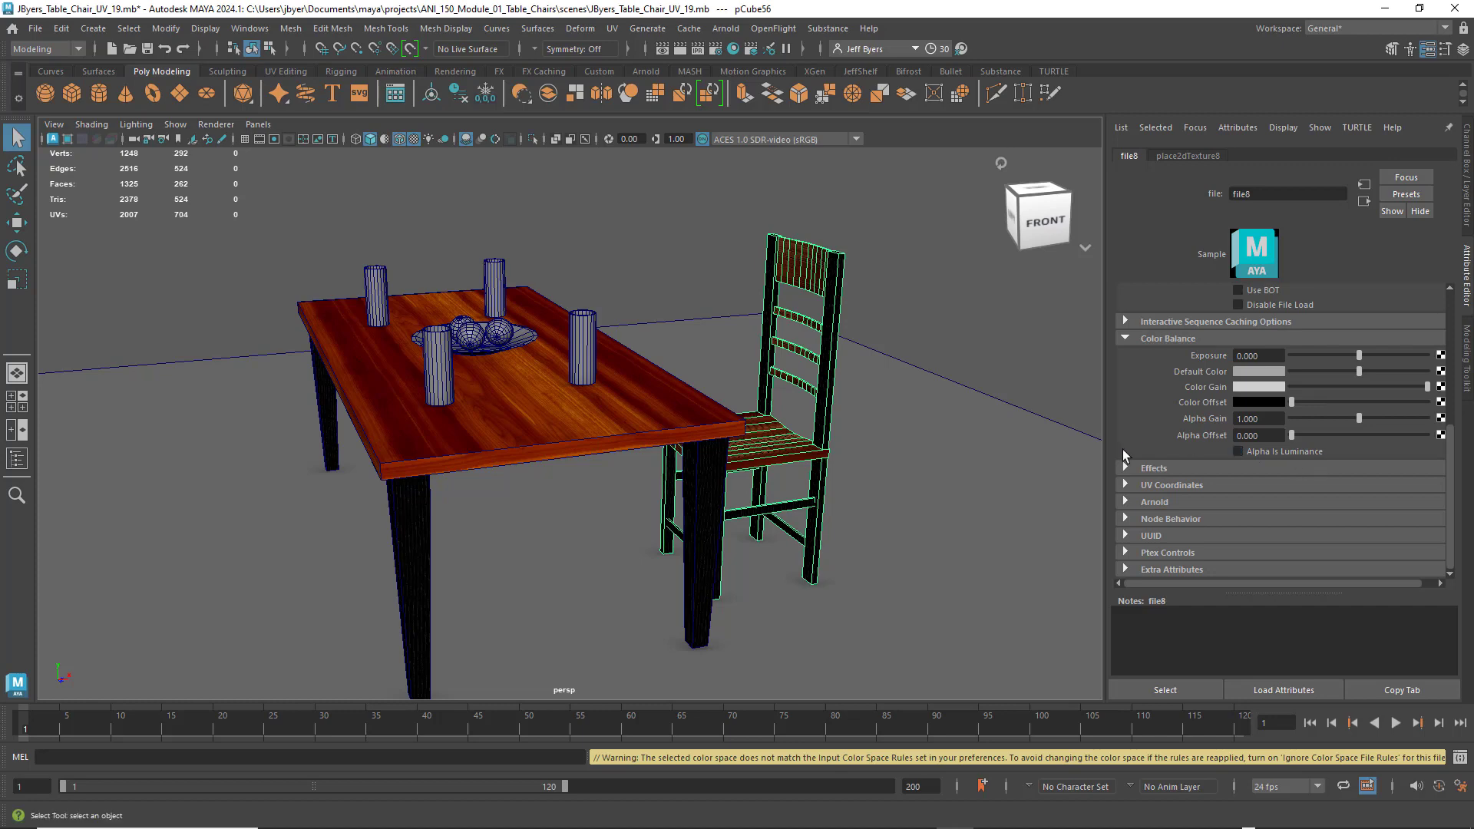
# - Orbit around the table, check the spheres and table mesh, then select the dish pCylinder2
pyautogui.click(960, 448)
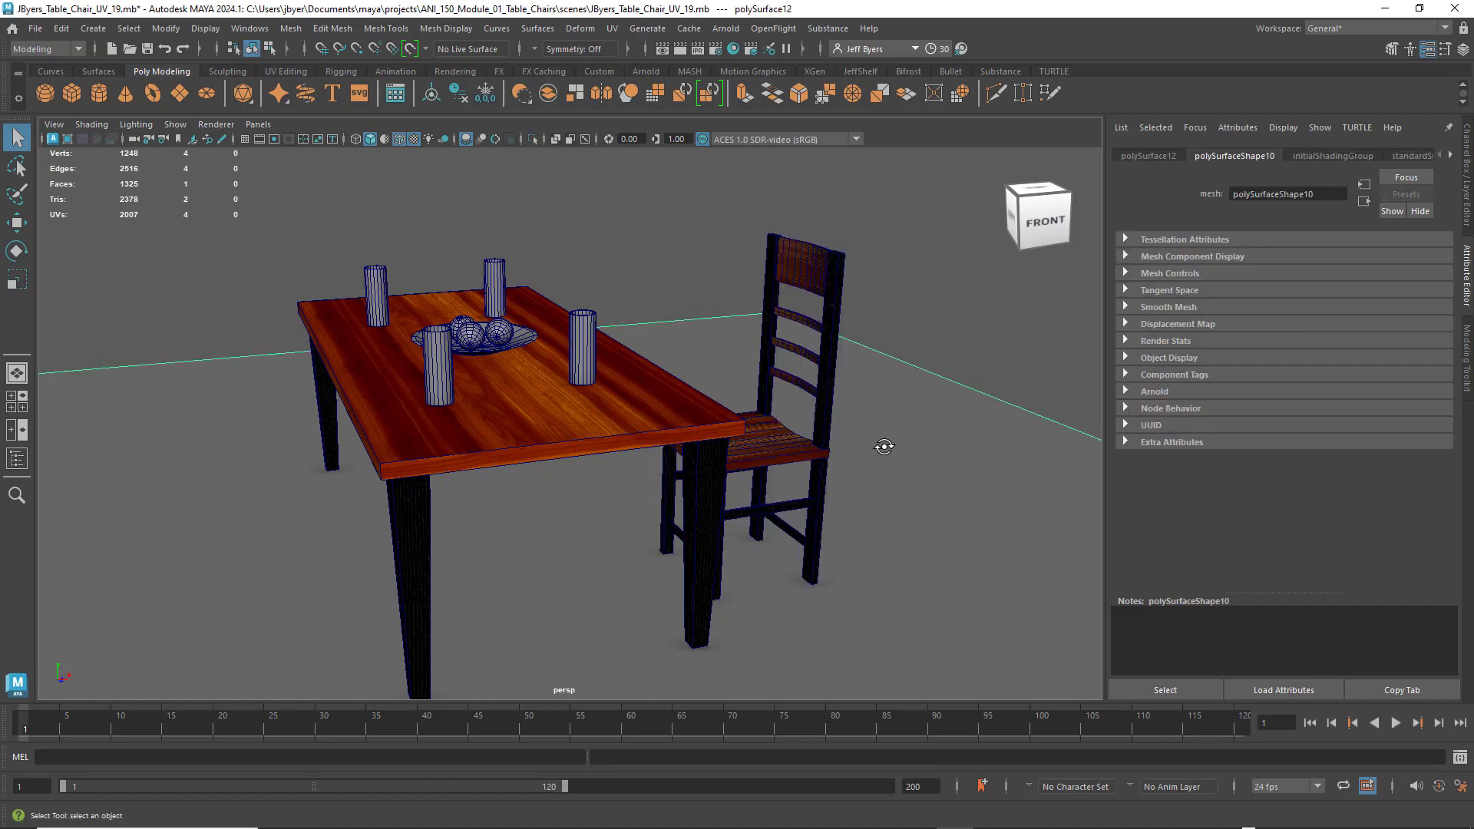
pyautogui.keyDown('alt'); pyautogui.moveTo(883, 446); pyautogui.dragTo(766, 430); pyautogui.keyUp('alt')
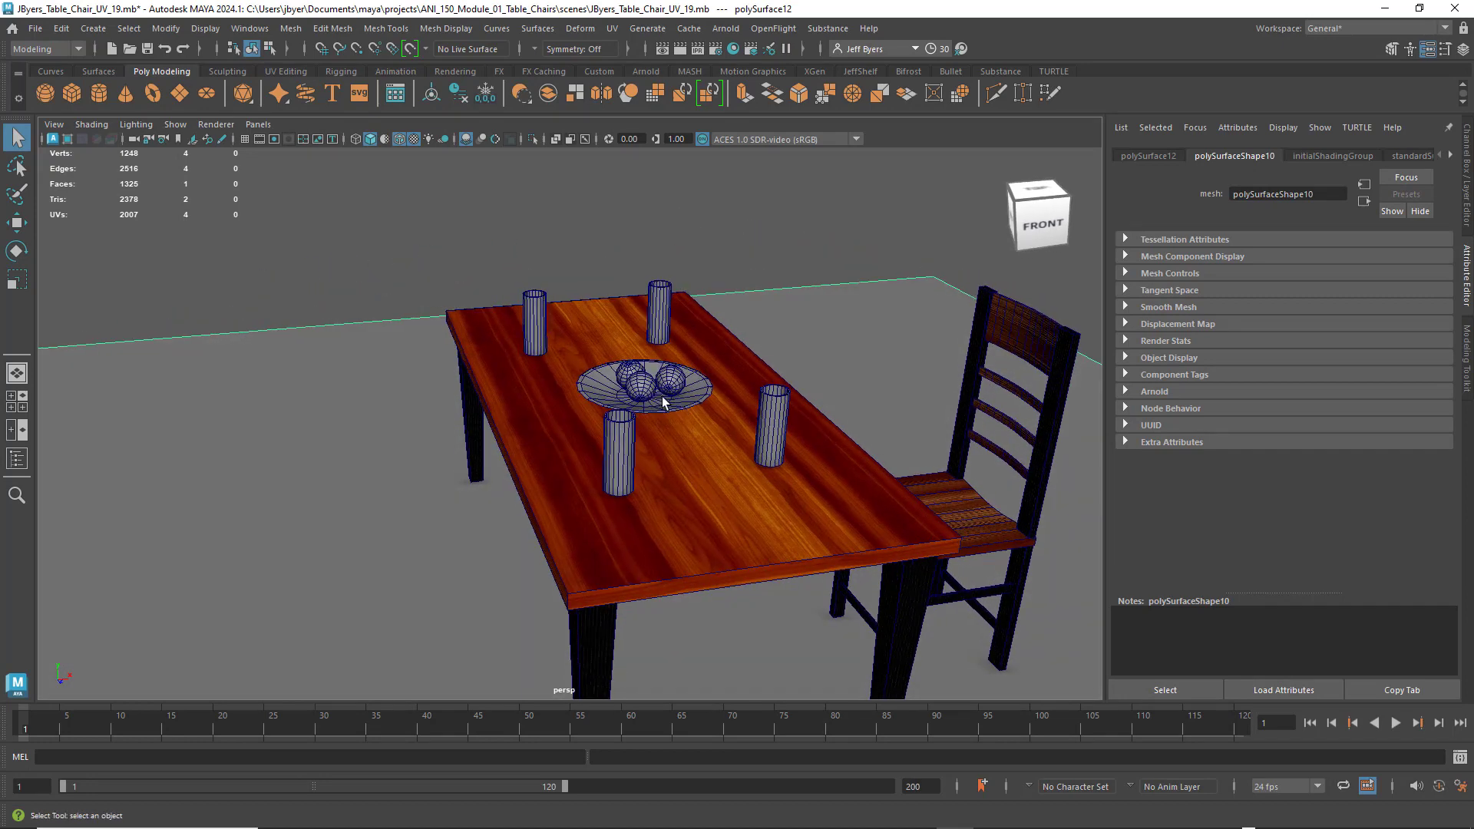
pyautogui.click(643, 390)
pyautogui.keyDown('alt'); pyautogui.moveTo(756, 412); pyautogui.dragTo(582, 295); pyautogui.keyUp('alt')
pyautogui.click(692, 404)
pyautogui.click(570, 305)
pyautogui.click(542, 307)
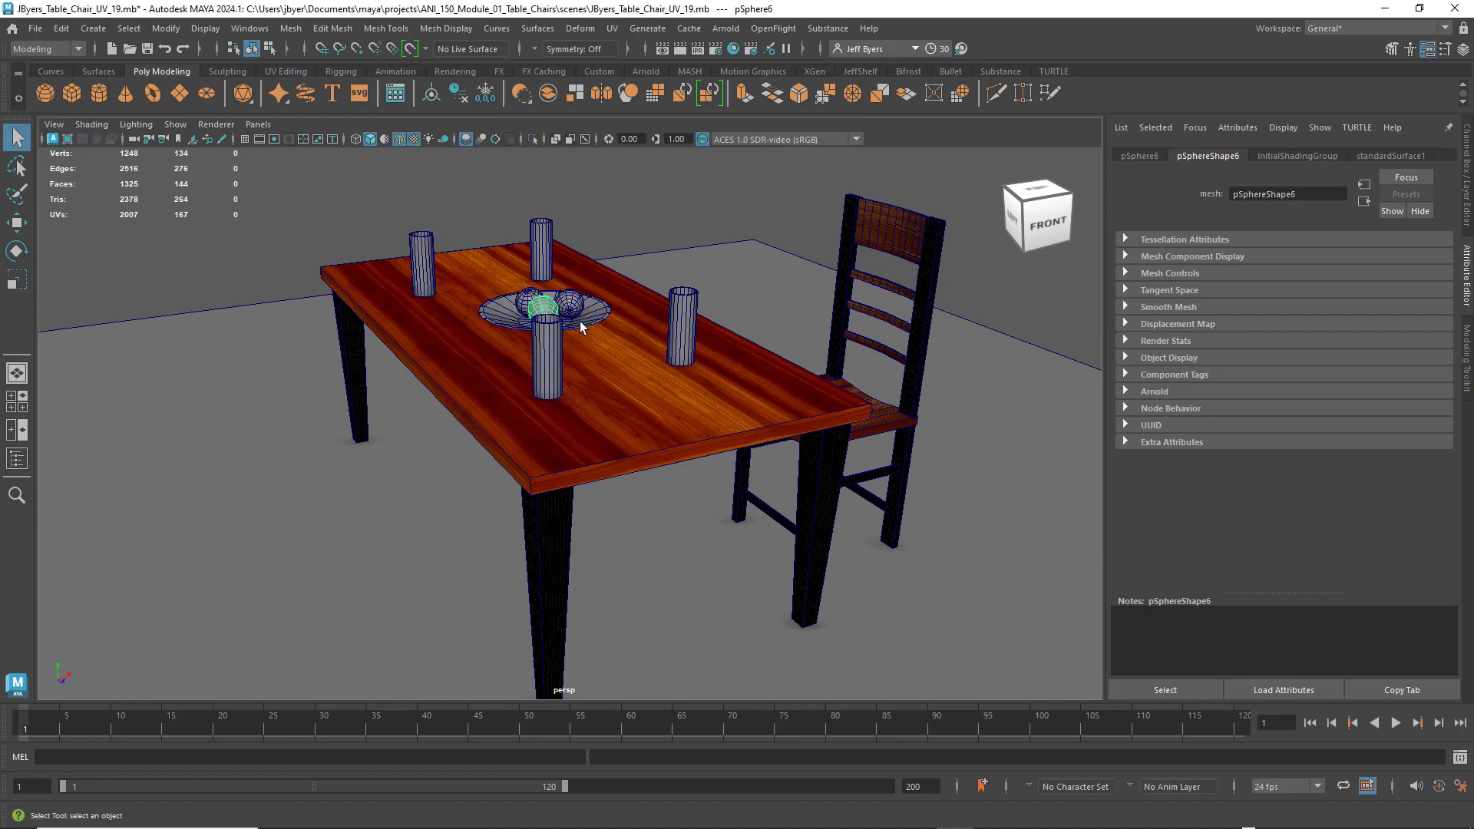
pyautogui.click(543, 309)
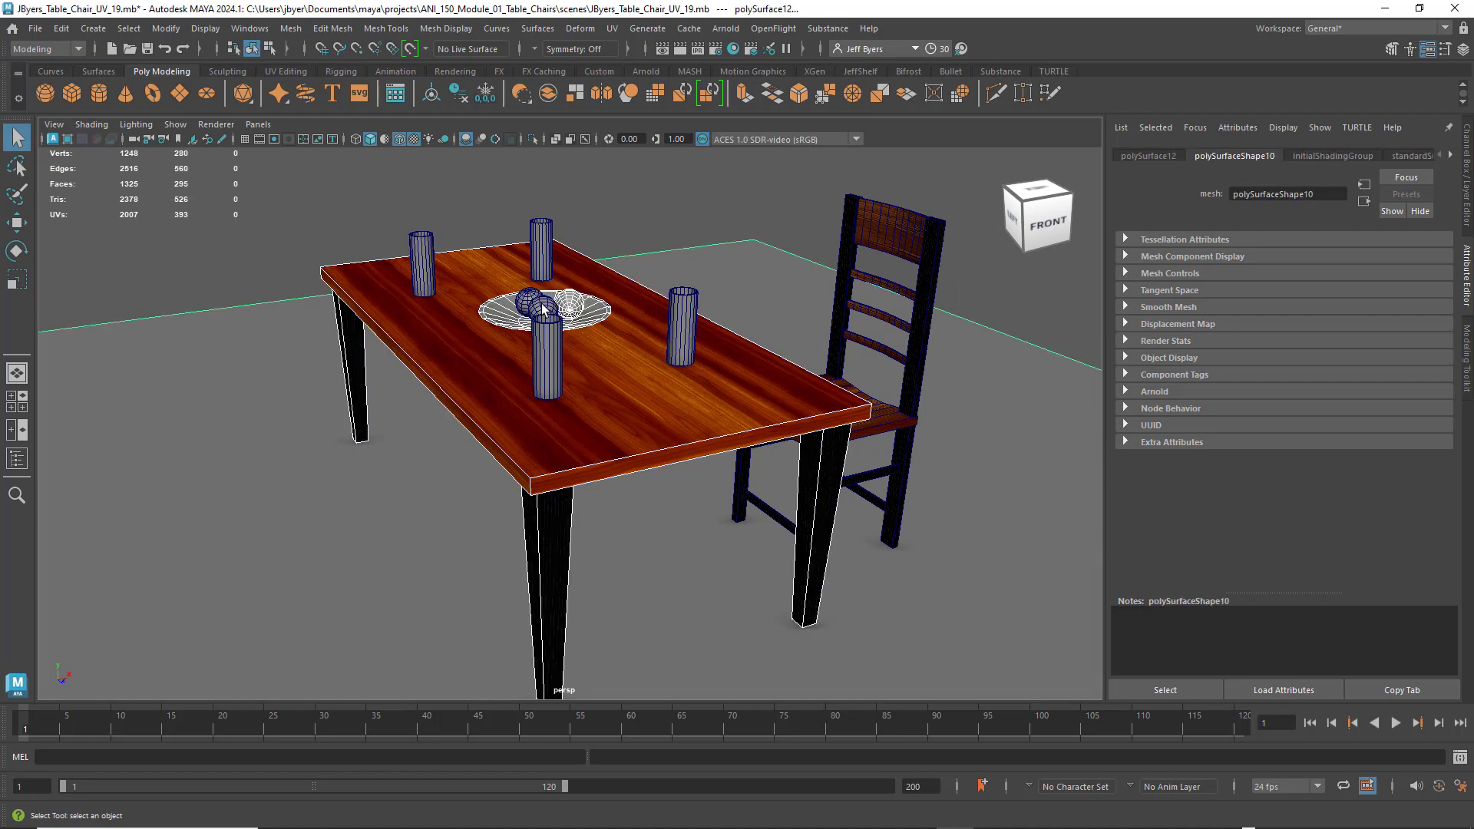
pyautogui.click(557, 312)
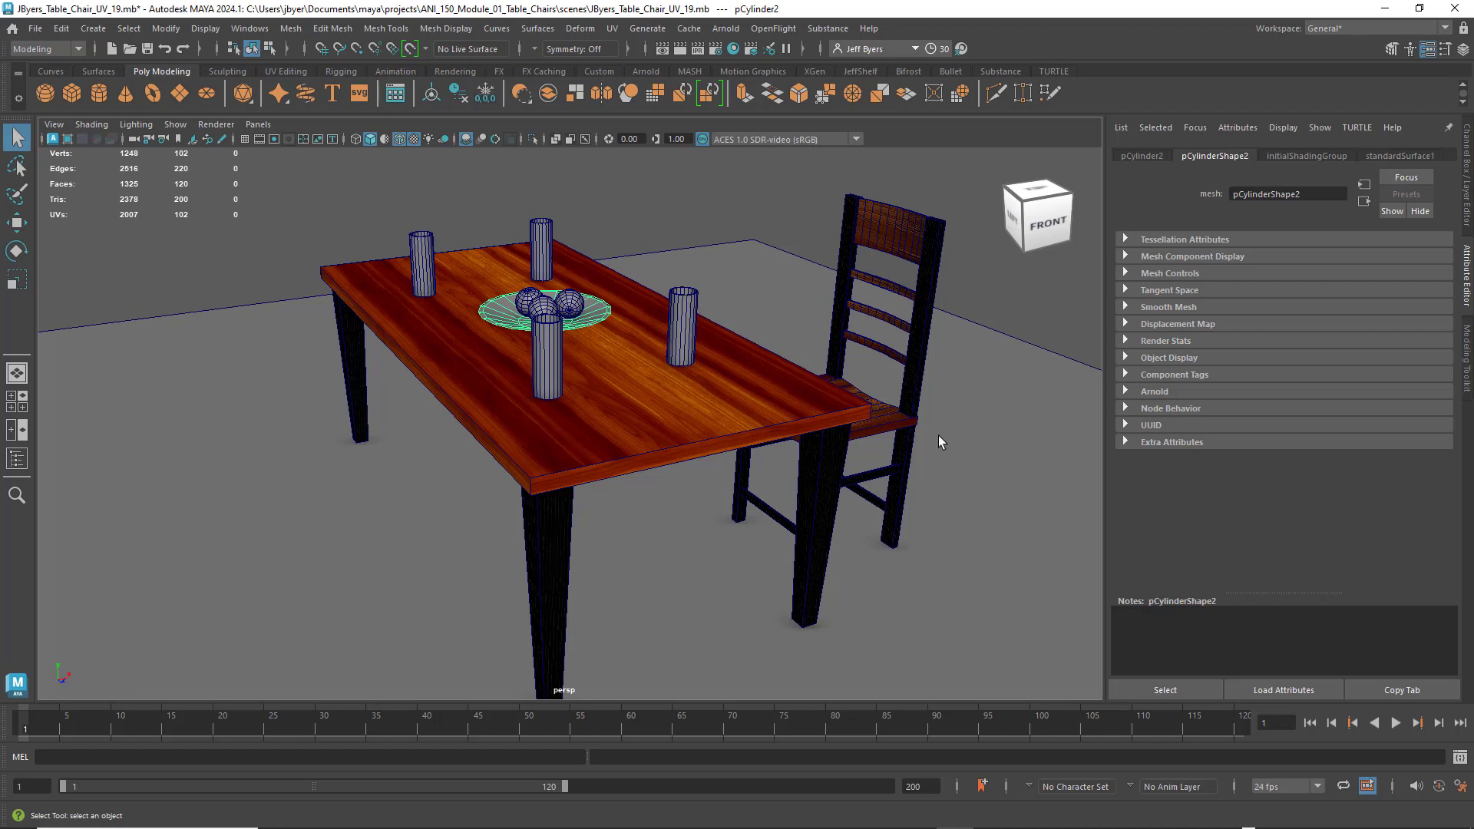
# - Assign a new Arnold aiStandardSurface material to the bowl
pyautogui.rightClick(596, 309)
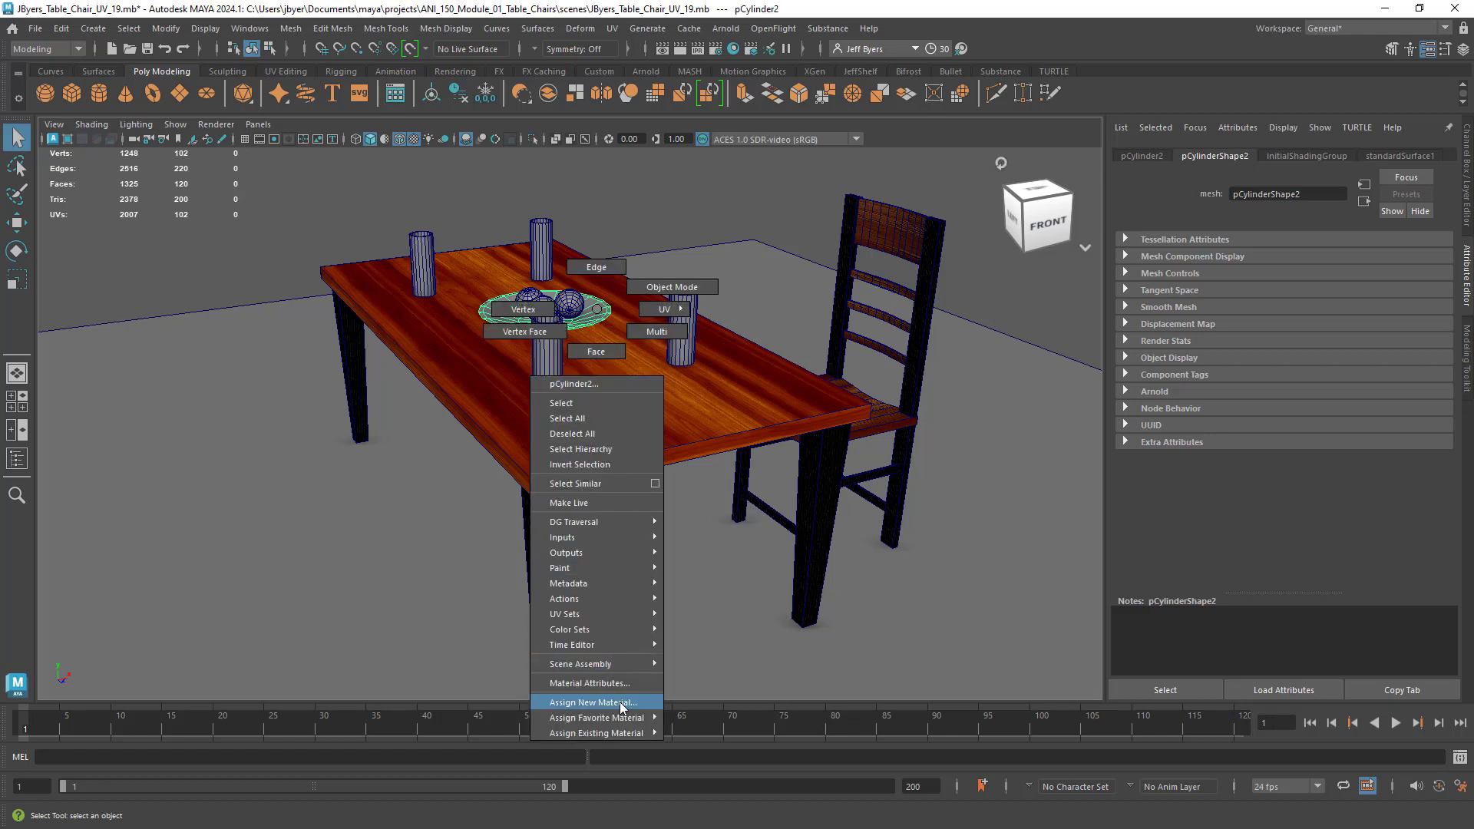
pyautogui.click(593, 703)
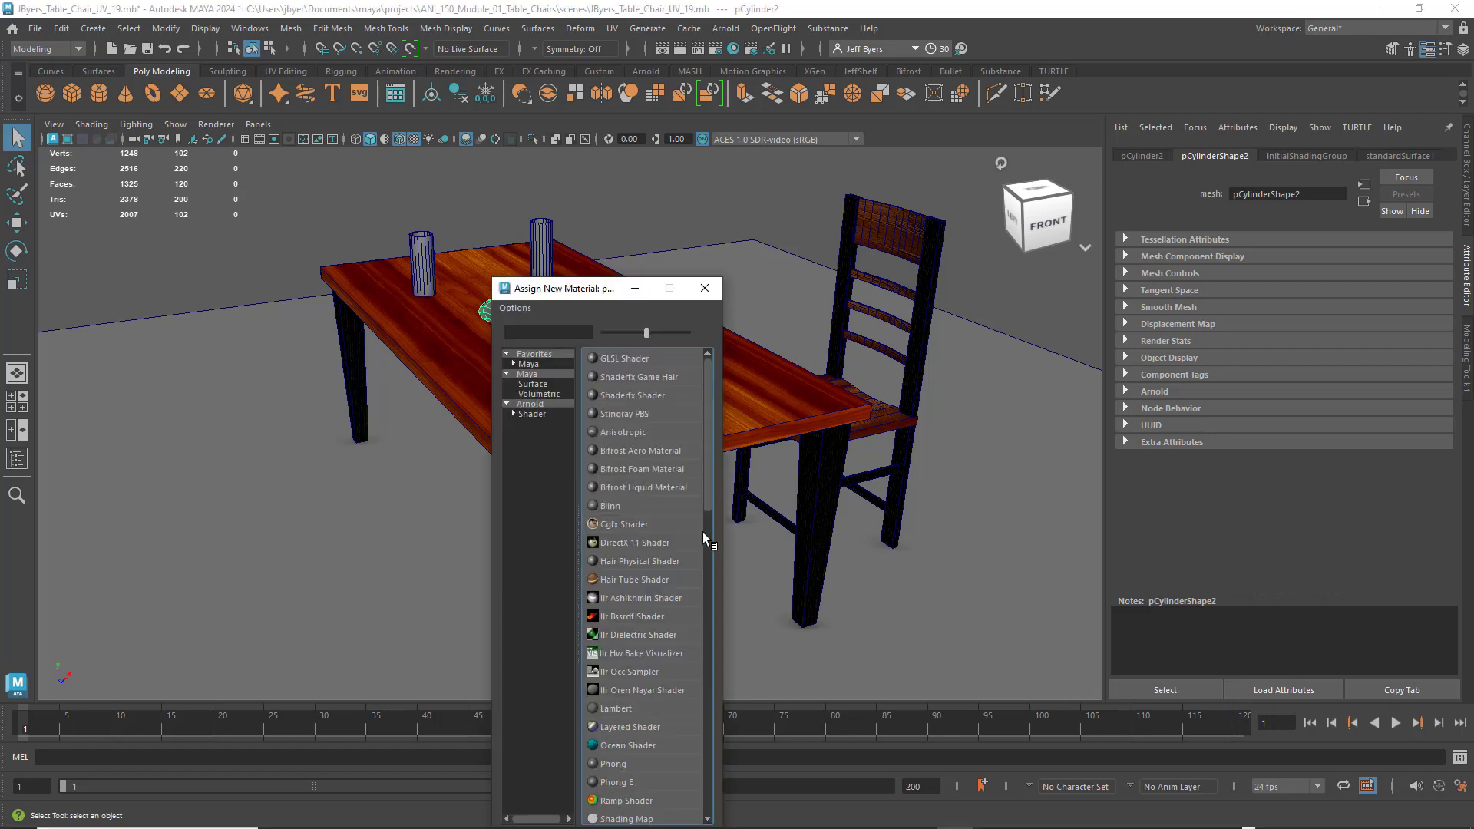
pyautogui.click(533, 415)
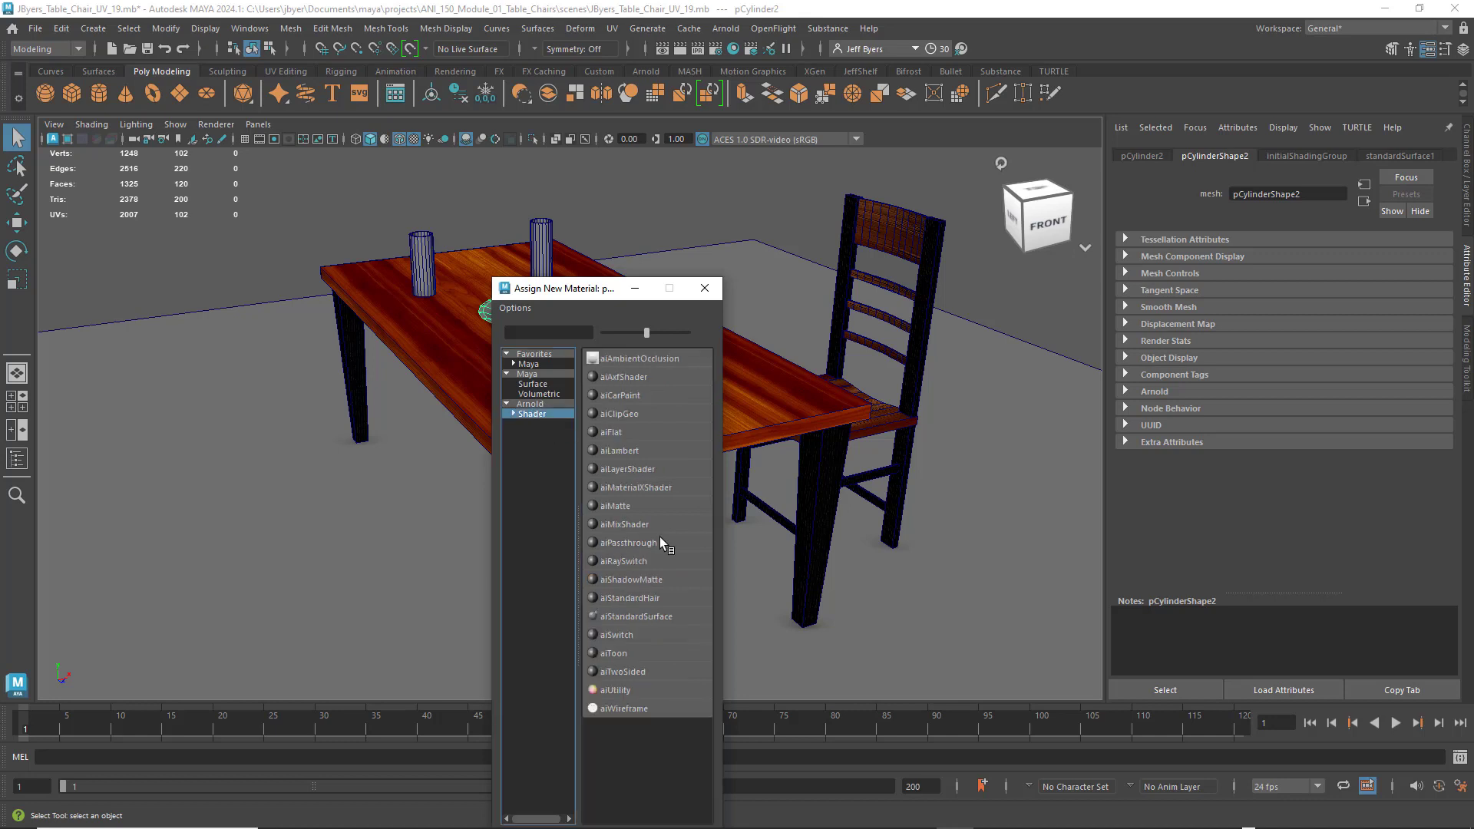
pyautogui.click(653, 616)
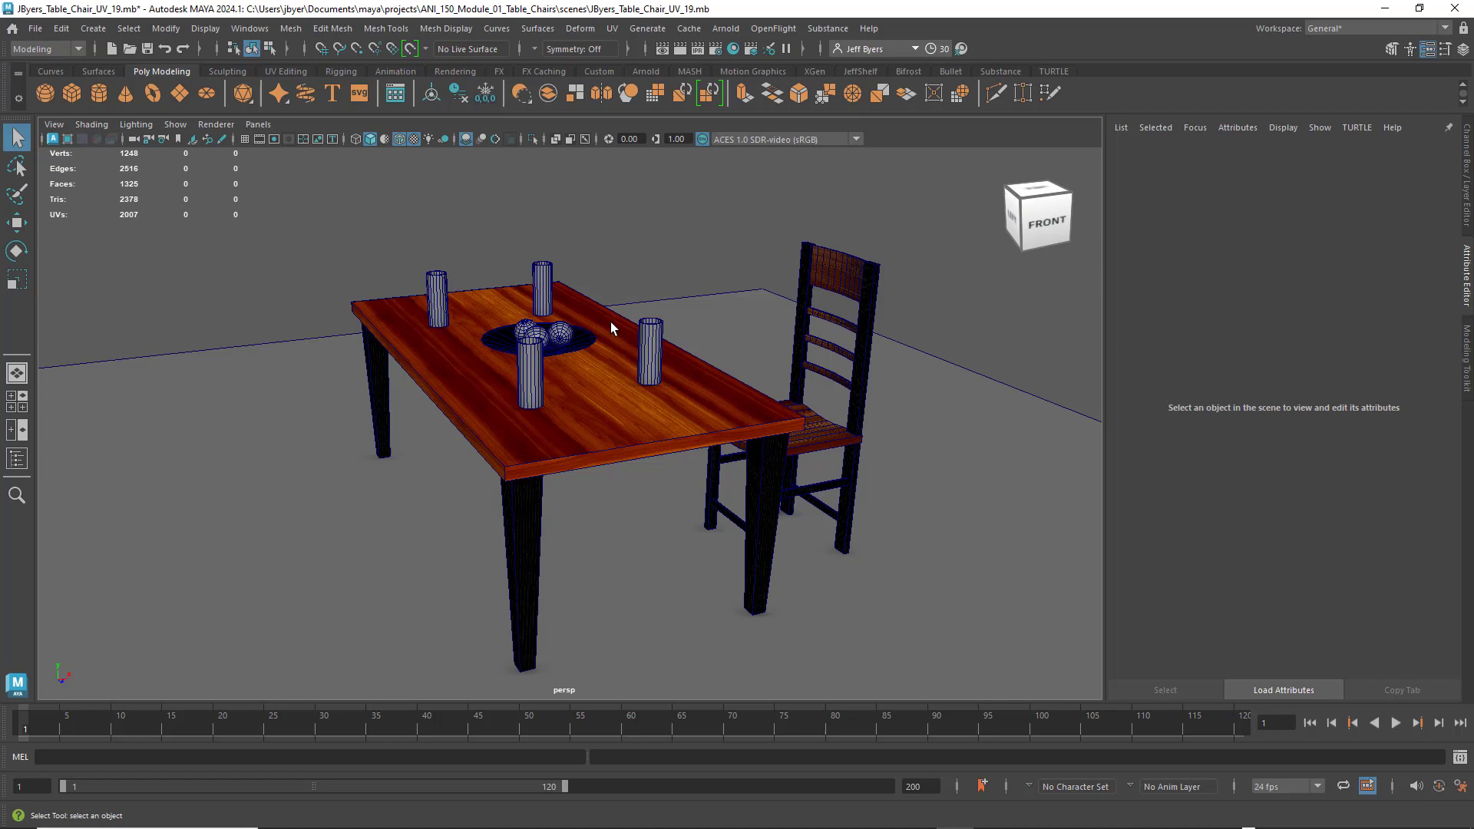
# - Tumble the view around the table and select the bowl
pyautogui.scroll(8, 611, 323)
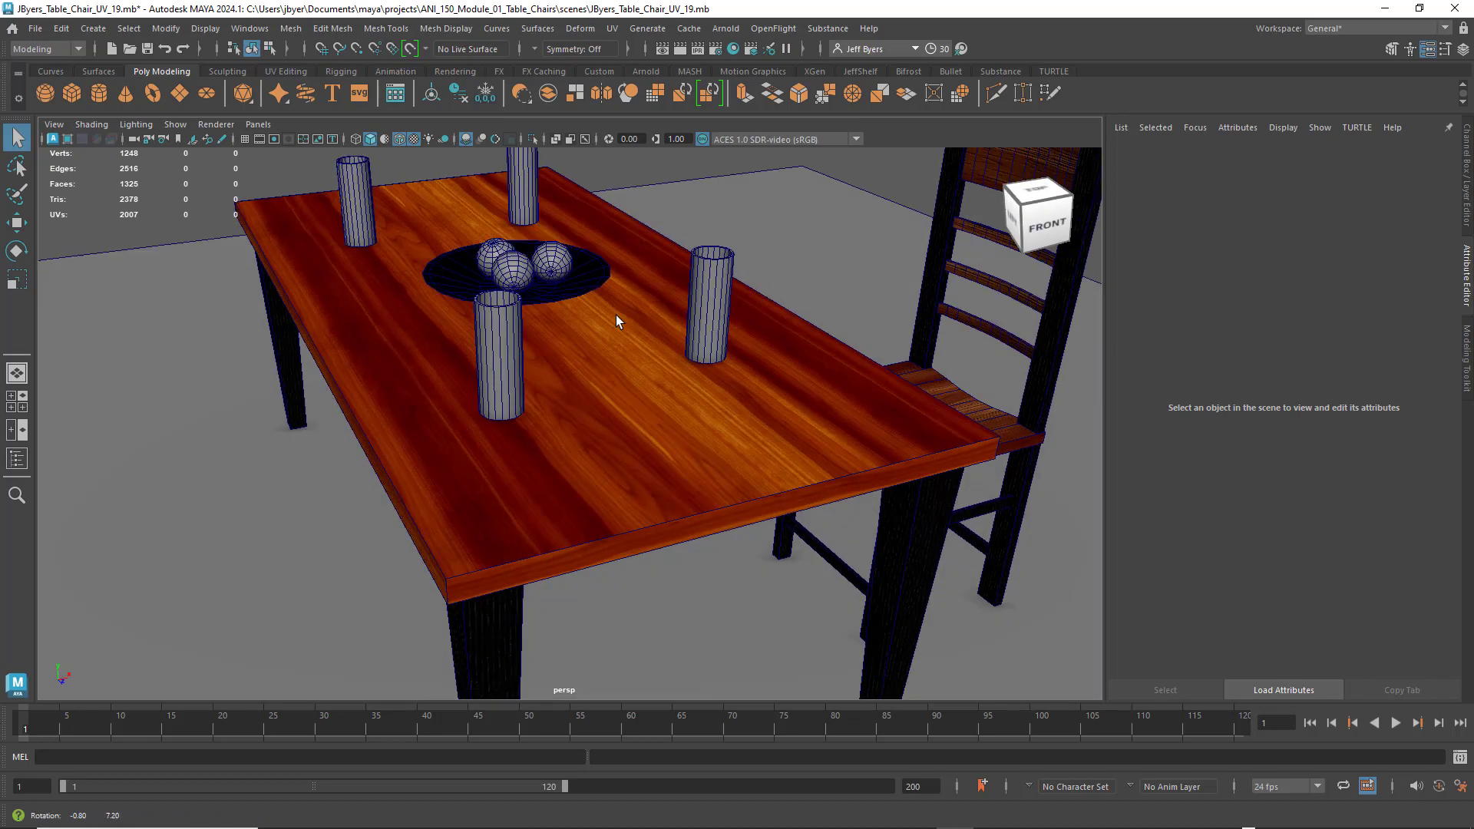
pyautogui.scroll(-5, 615, 315)
pyautogui.keyDown('alt'); pyautogui.moveTo(648, 395); pyautogui.dragTo(648, 365); pyautogui.keyUp('alt')
pyautogui.click(654, 379)
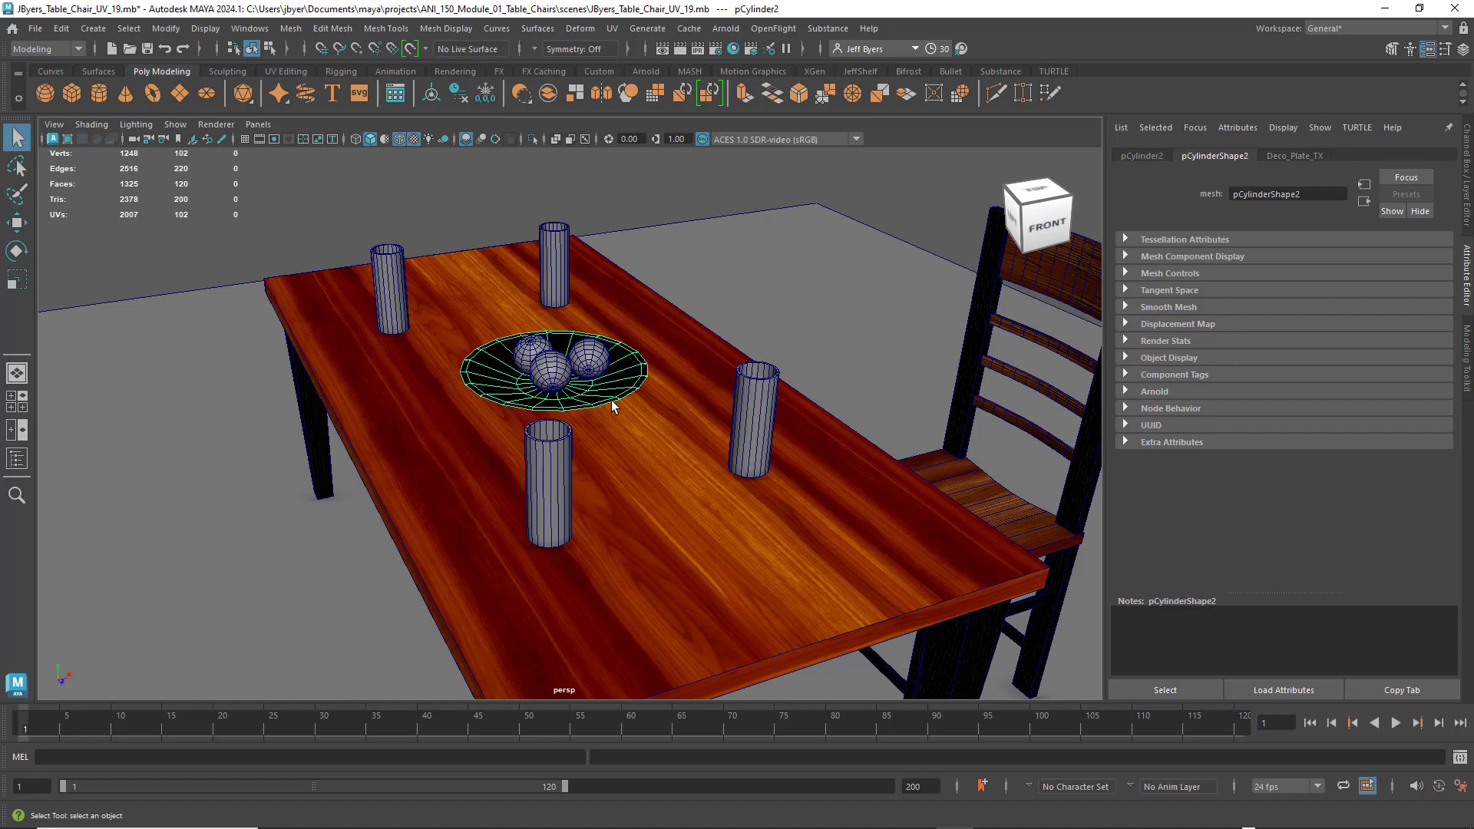
pyautogui.moveTo(765, 292)
pyautogui.keyDown('alt'); pyautogui.mouseDown()
pyautogui.moveTo(722, 285)
pyautogui.moveTo(746, 279)
pyautogui.mouseUp(); pyautogui.keyUp('alt')
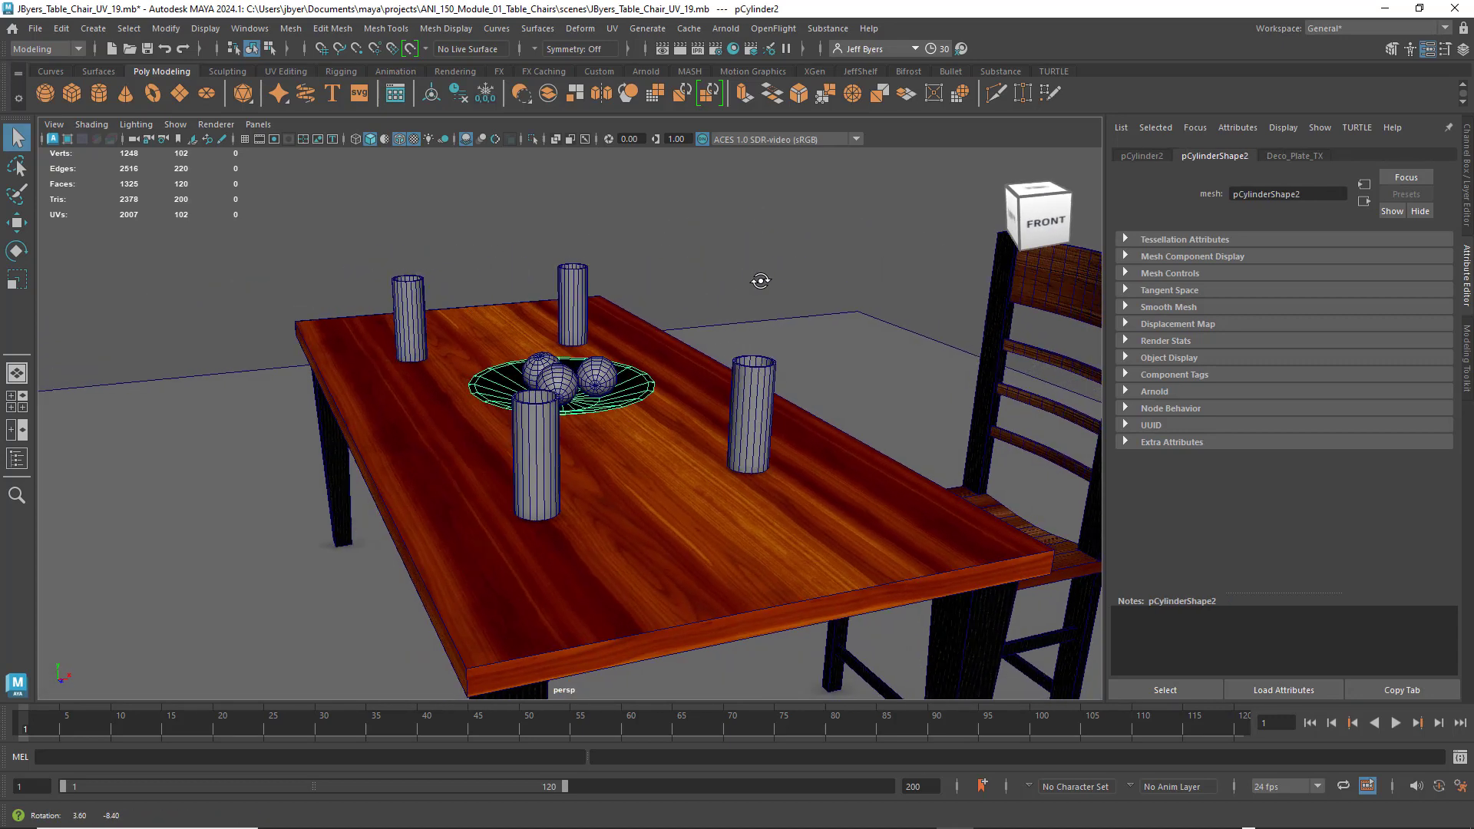
pyautogui.click(767, 298)
pyautogui.keyDown('alt'); pyautogui.moveTo(768, 298); pyautogui.dragTo(681, 349); pyautogui.keyUp('alt')
pyautogui.click(635, 392)
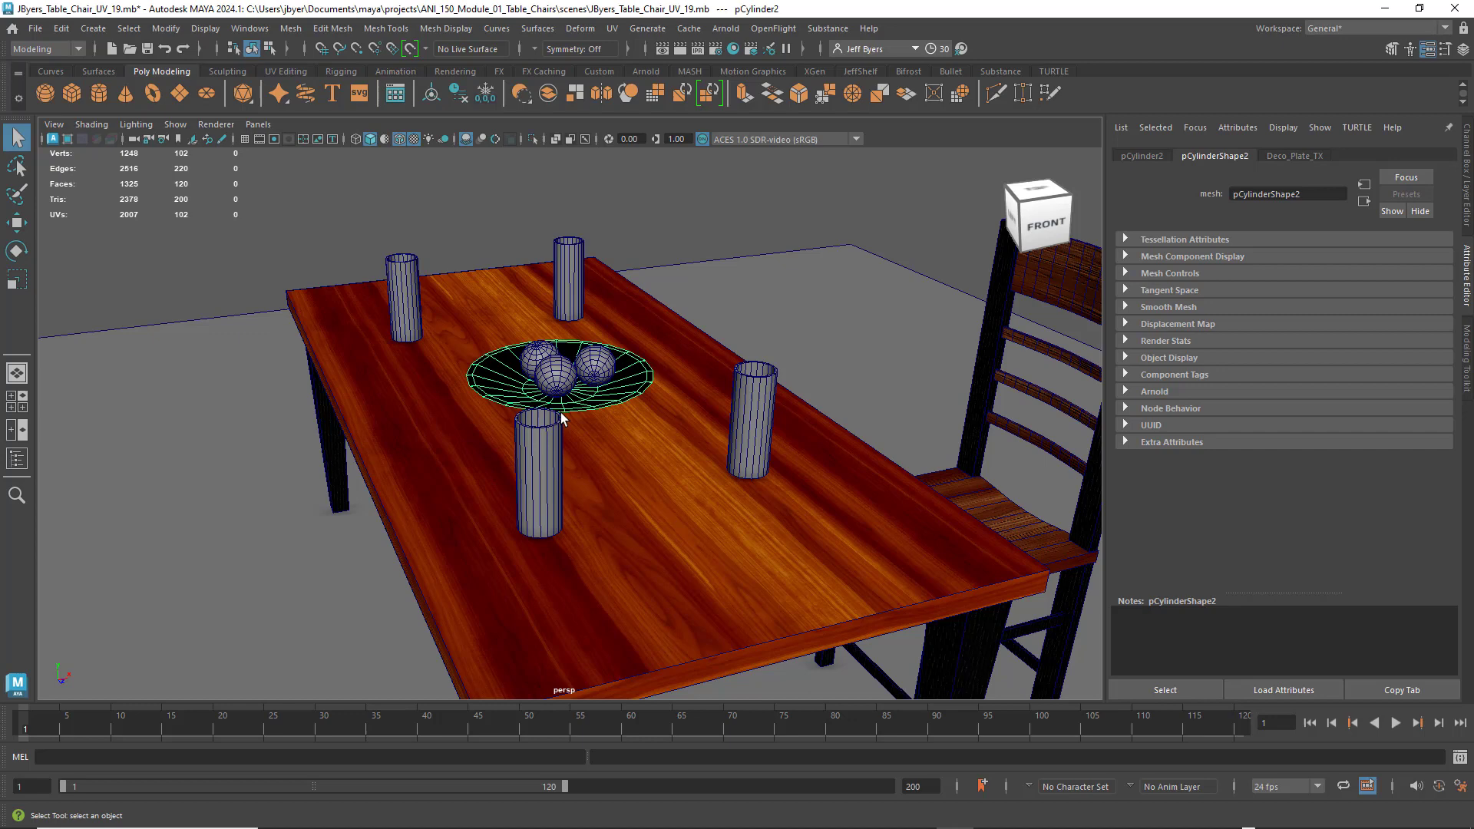
pyautogui.moveTo(640, 370)
pyautogui.keyDown('alt'); pyautogui.mouseDown()
pyautogui.moveTo(614, 363)
pyautogui.moveTo(641, 362)
pyautogui.mouseUp(); pyautogui.keyUp('alt')
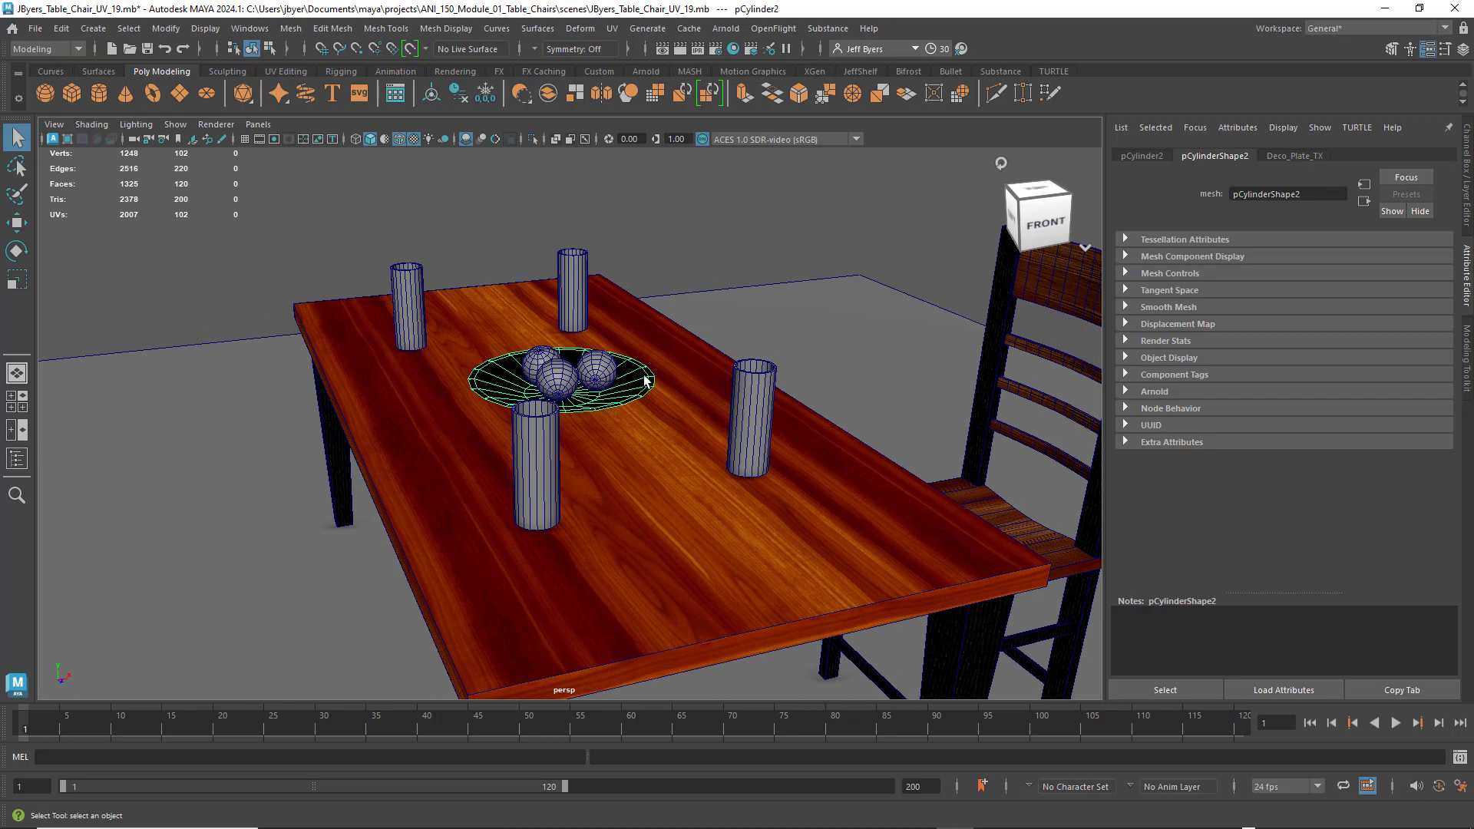
# - Review the bowl's Deco_Plate_TX material: black, metalness 1.0, roughness 1.0, file12 bump
pyautogui.click(1289, 157)
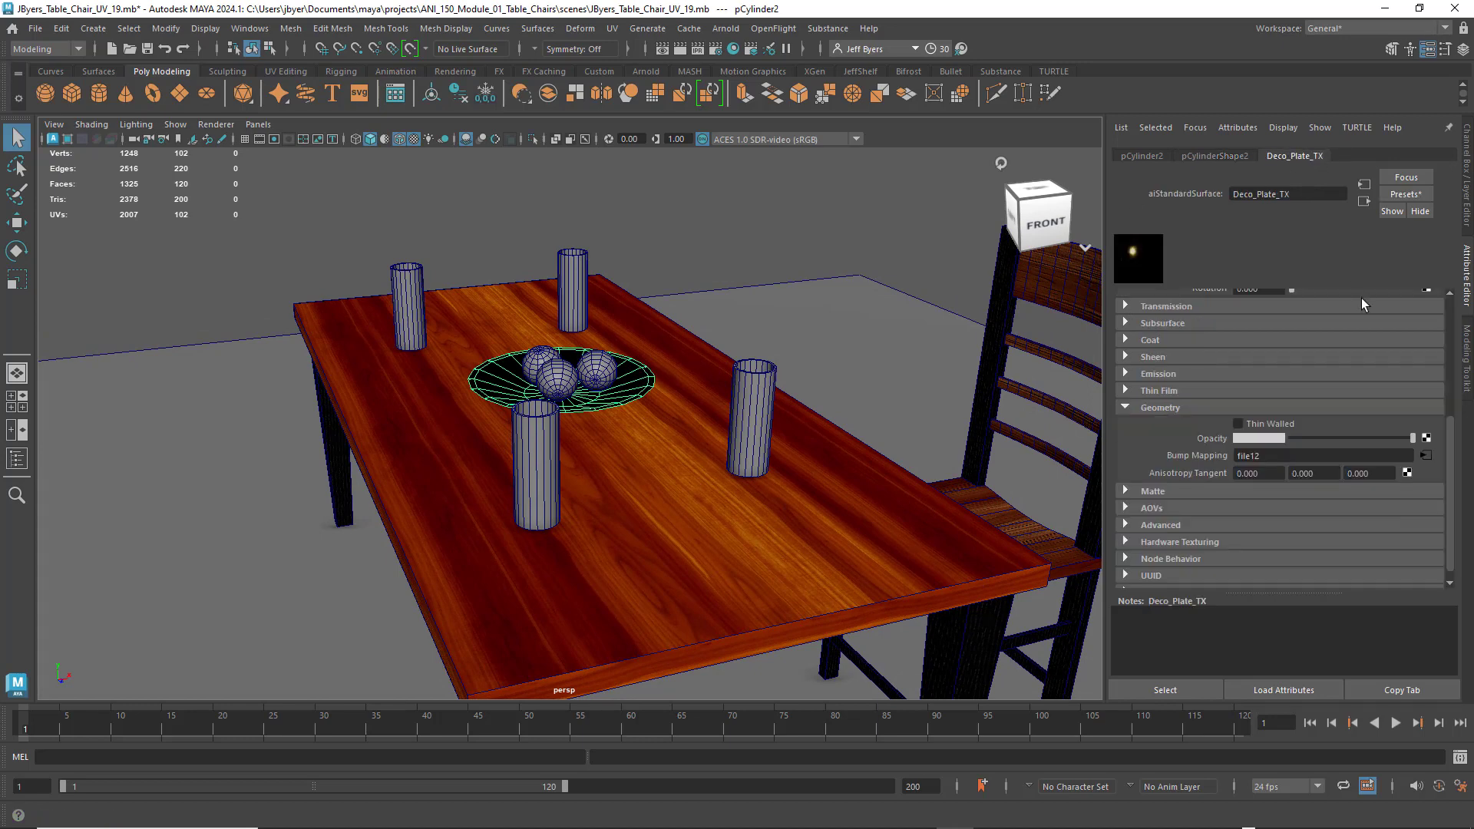
pyautogui.scroll(5, 1361, 303)
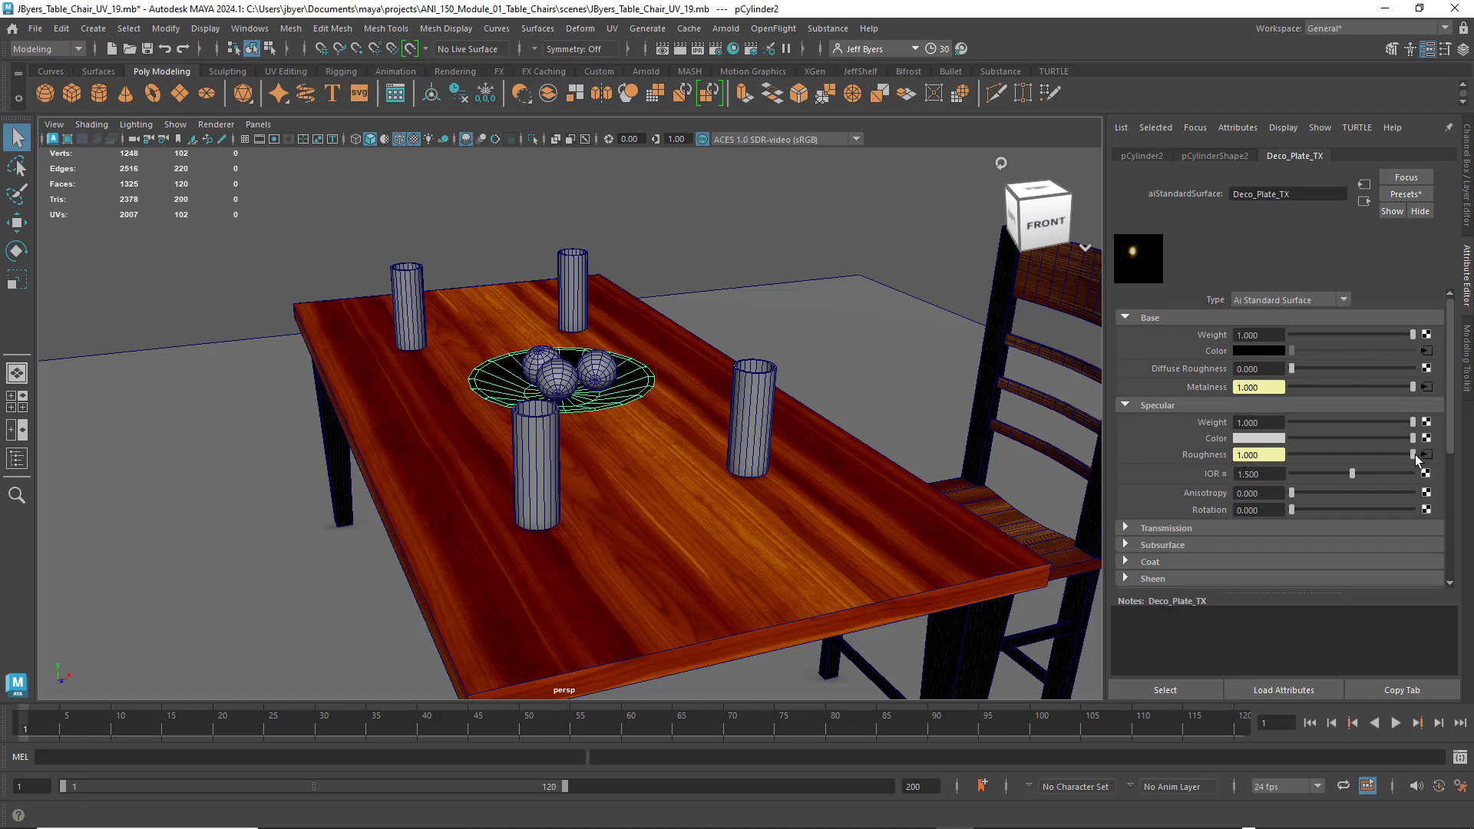
pyautogui.scroll(-4, 1405, 461)
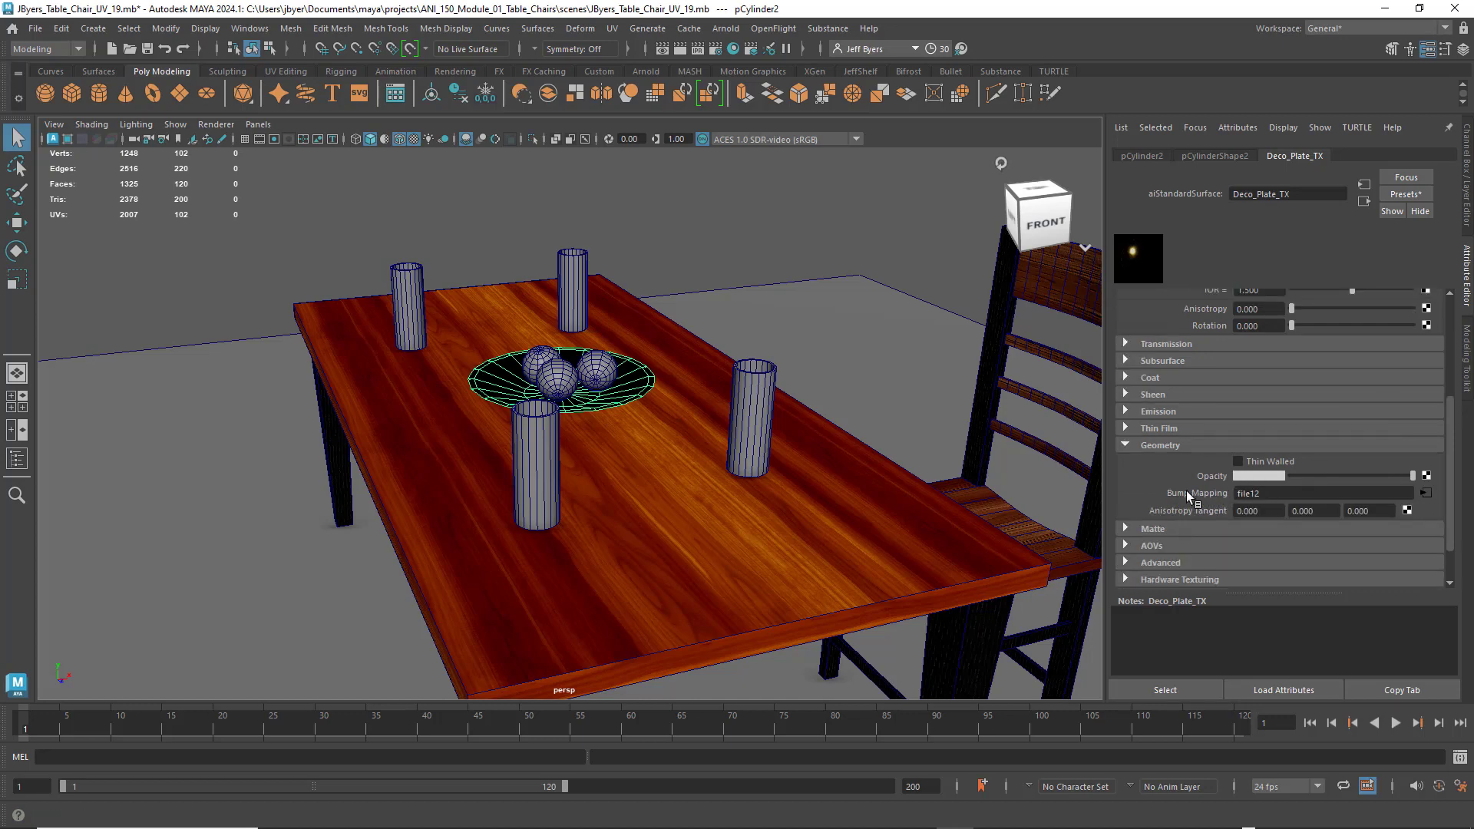
pyautogui.scroll(4, 1398, 430)
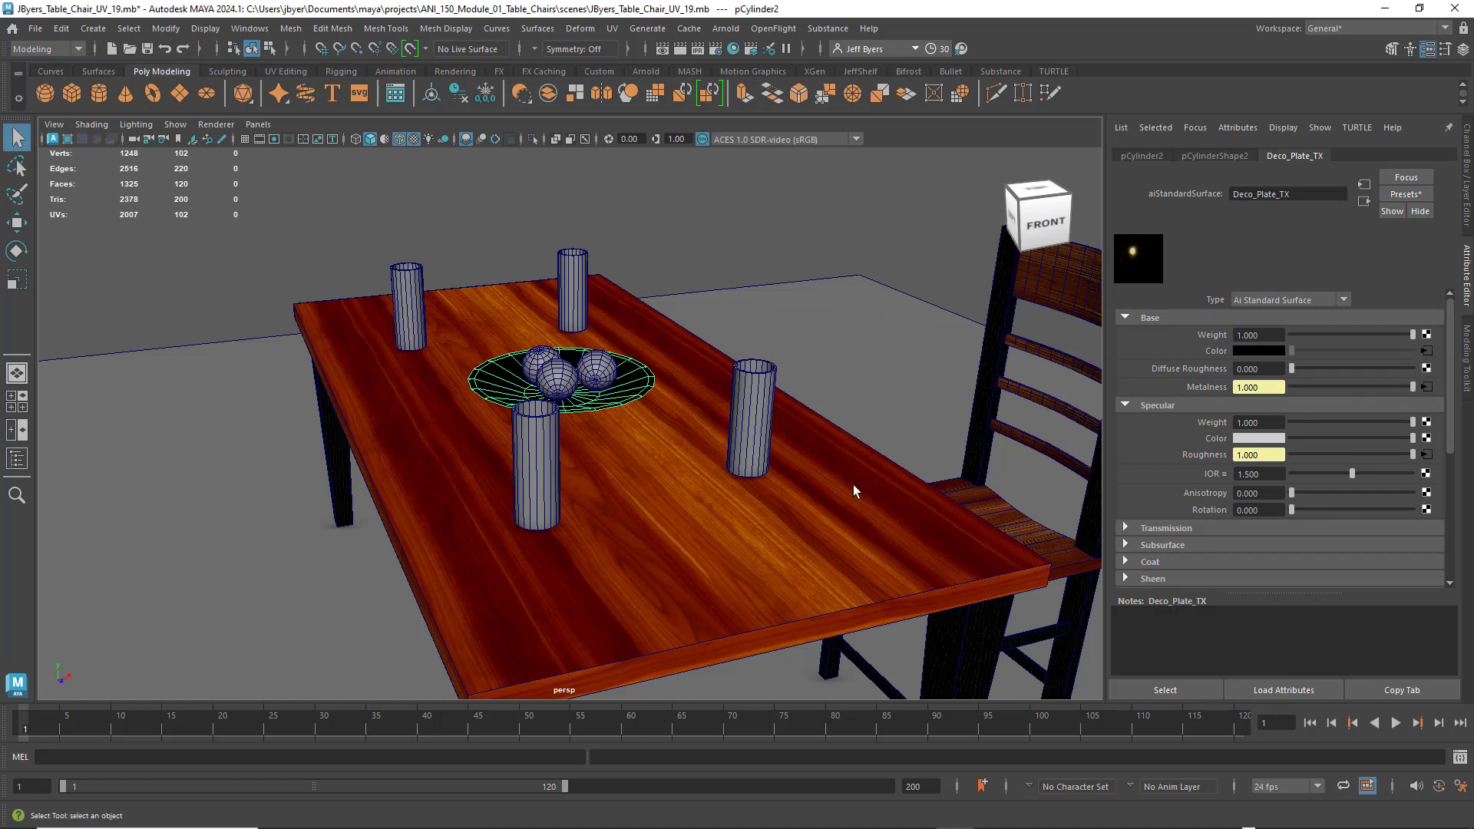
# - Compare the table top's and chair's materials with the bowl's, ending on the bowl
pyautogui.click(841, 525)
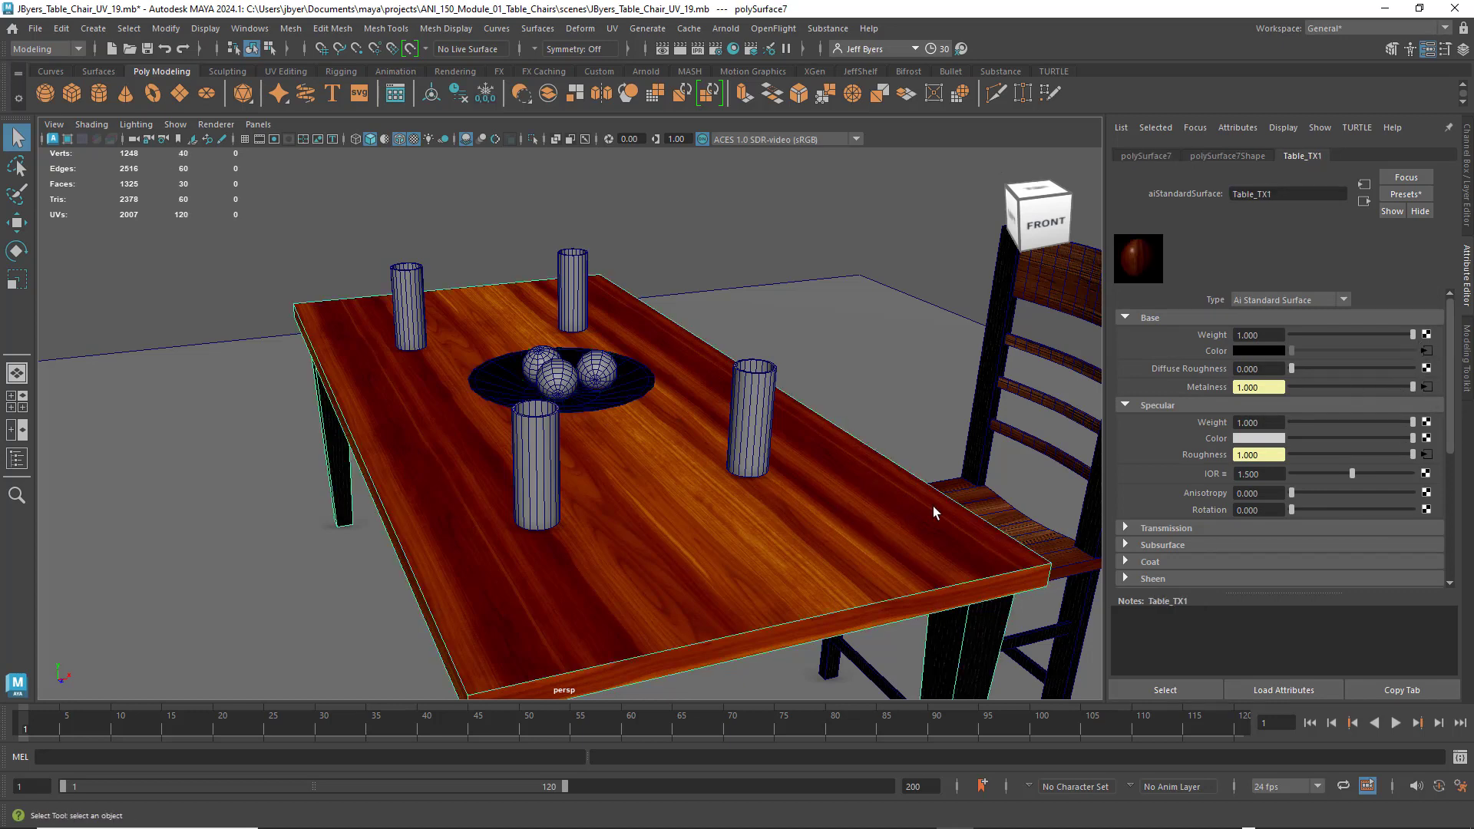
pyautogui.click(989, 500)
pyautogui.click(880, 538)
pyautogui.click(997, 506)
pyautogui.click(626, 393)
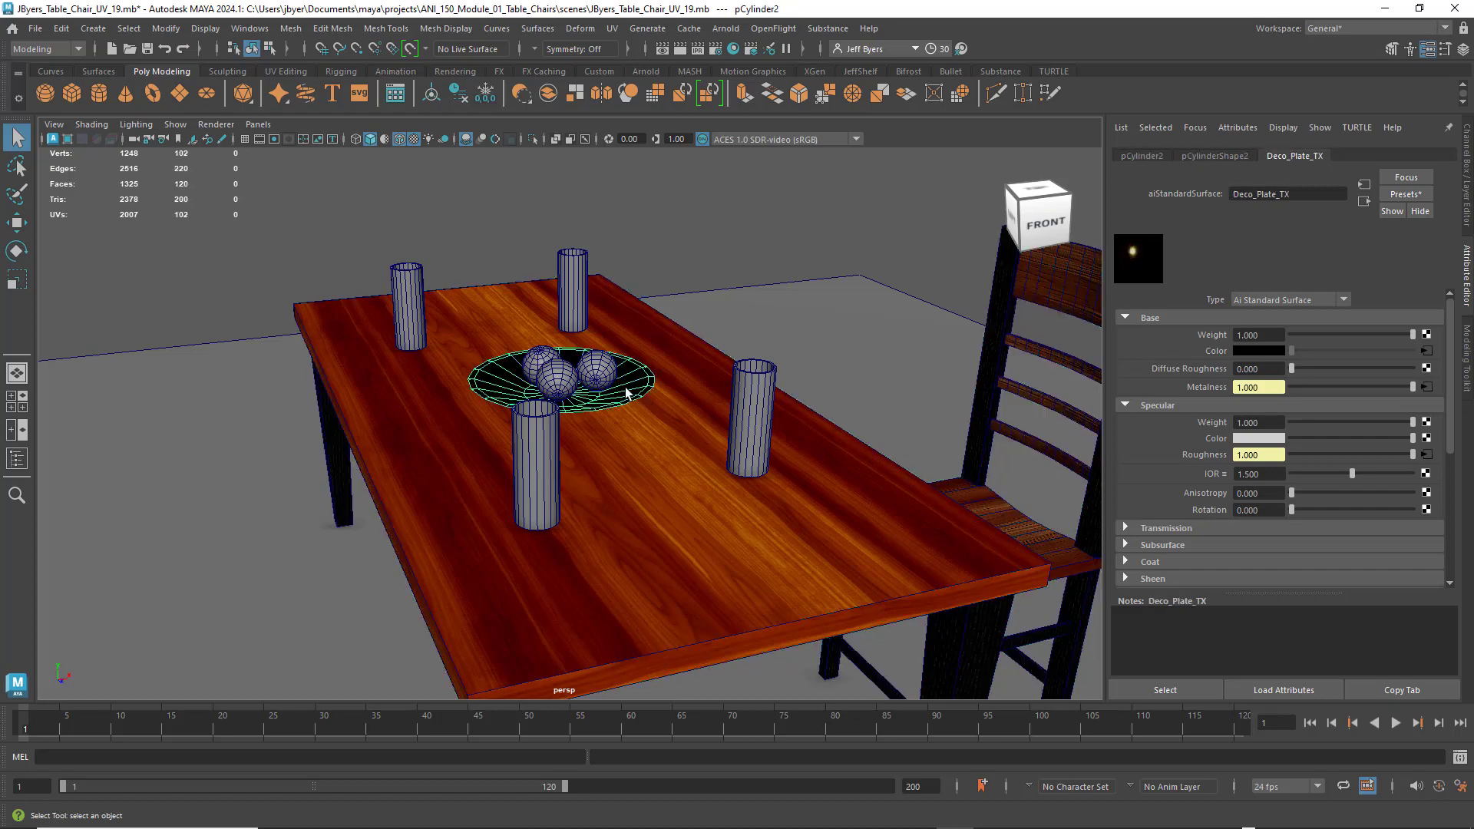
pyautogui.click(702, 581)
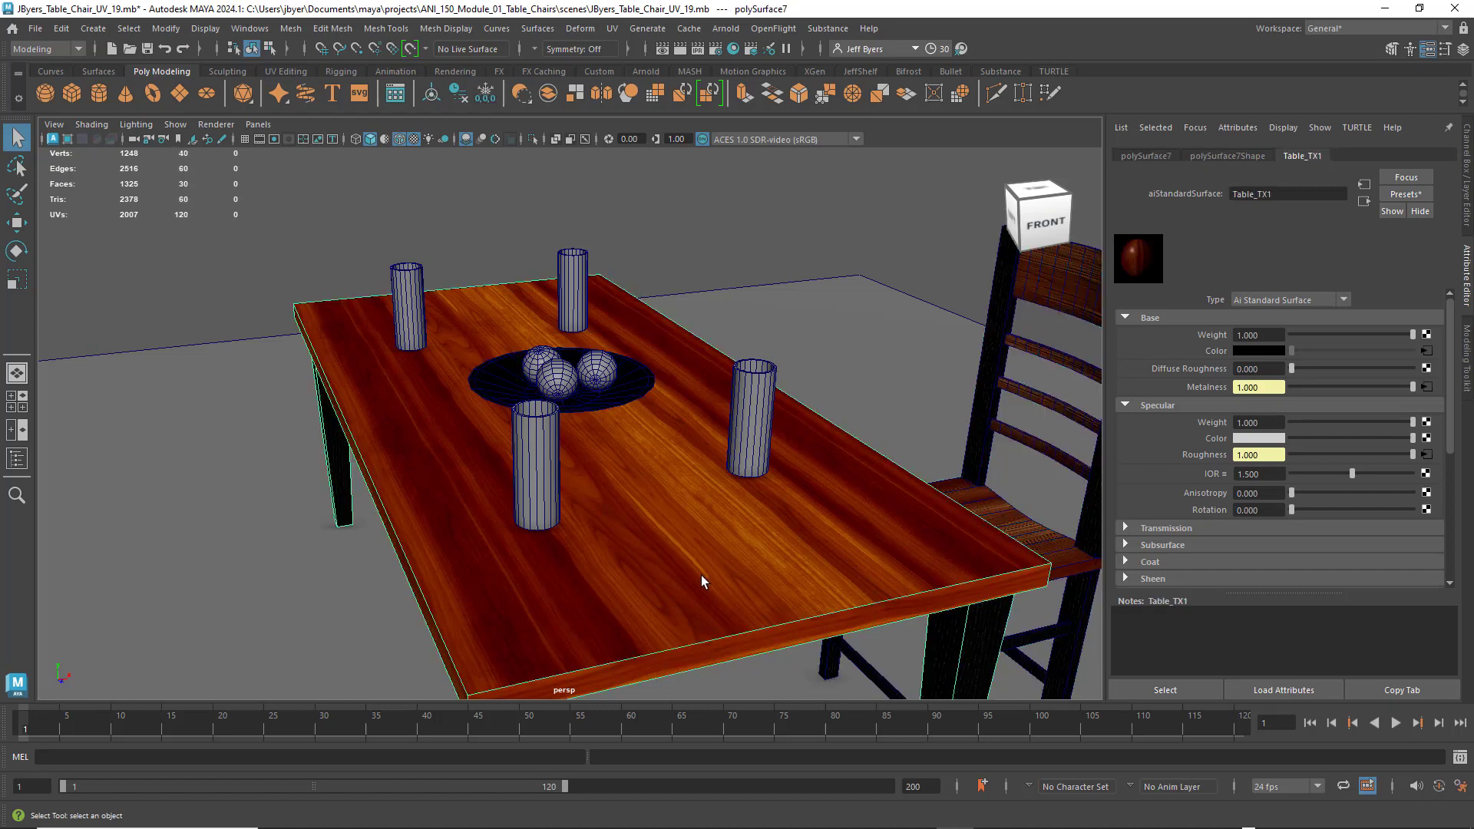
pyautogui.keyDown('alt'); pyautogui.moveTo(671, 431); pyautogui.dragTo(524, 399); pyautogui.keyUp('alt')
pyautogui.click(626, 394)
pyautogui.scroll(-2, 677, 453)
pyautogui.scroll(5, 666, 473)
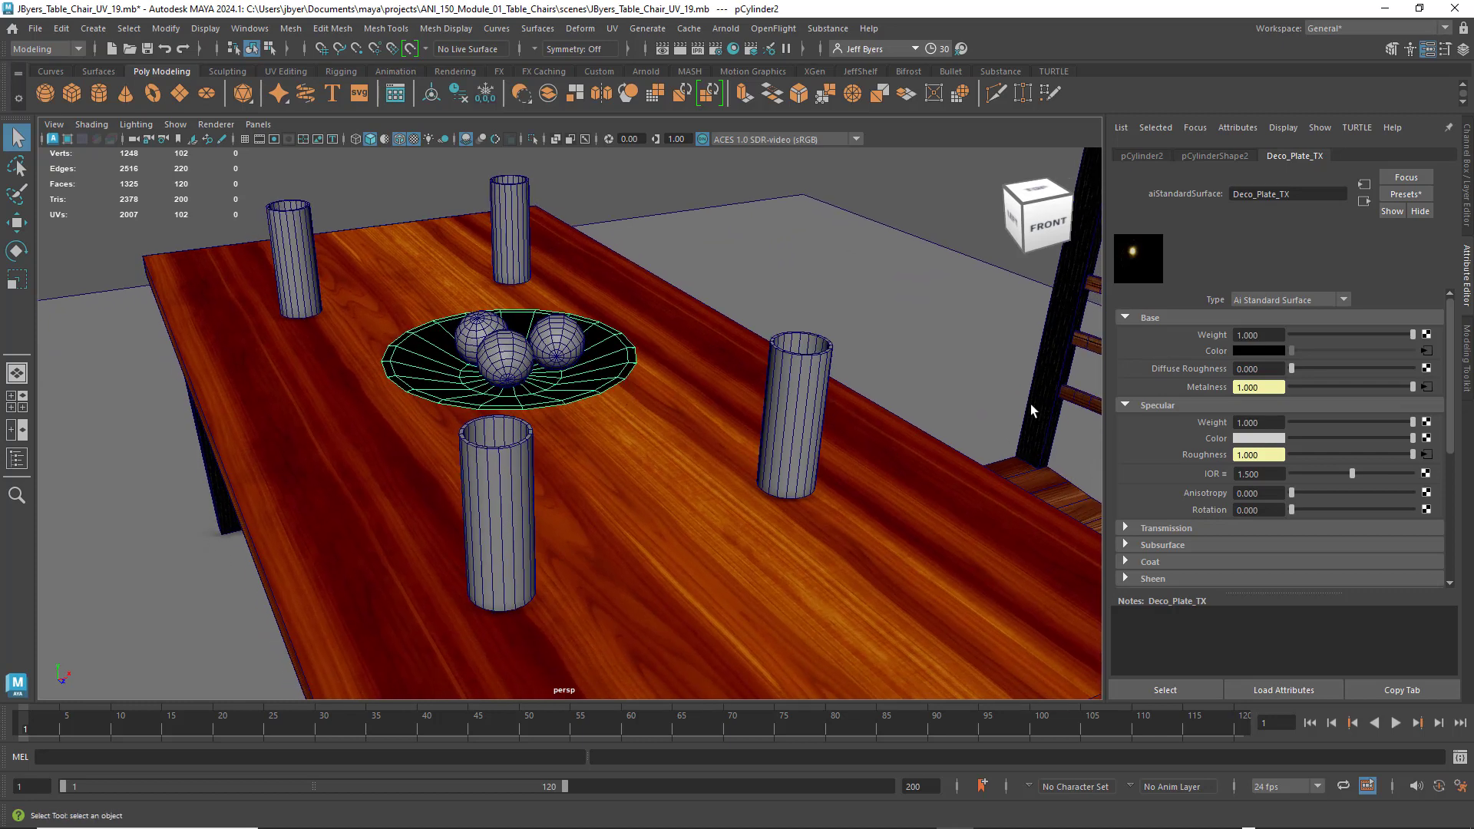
pyautogui.click(508, 358)
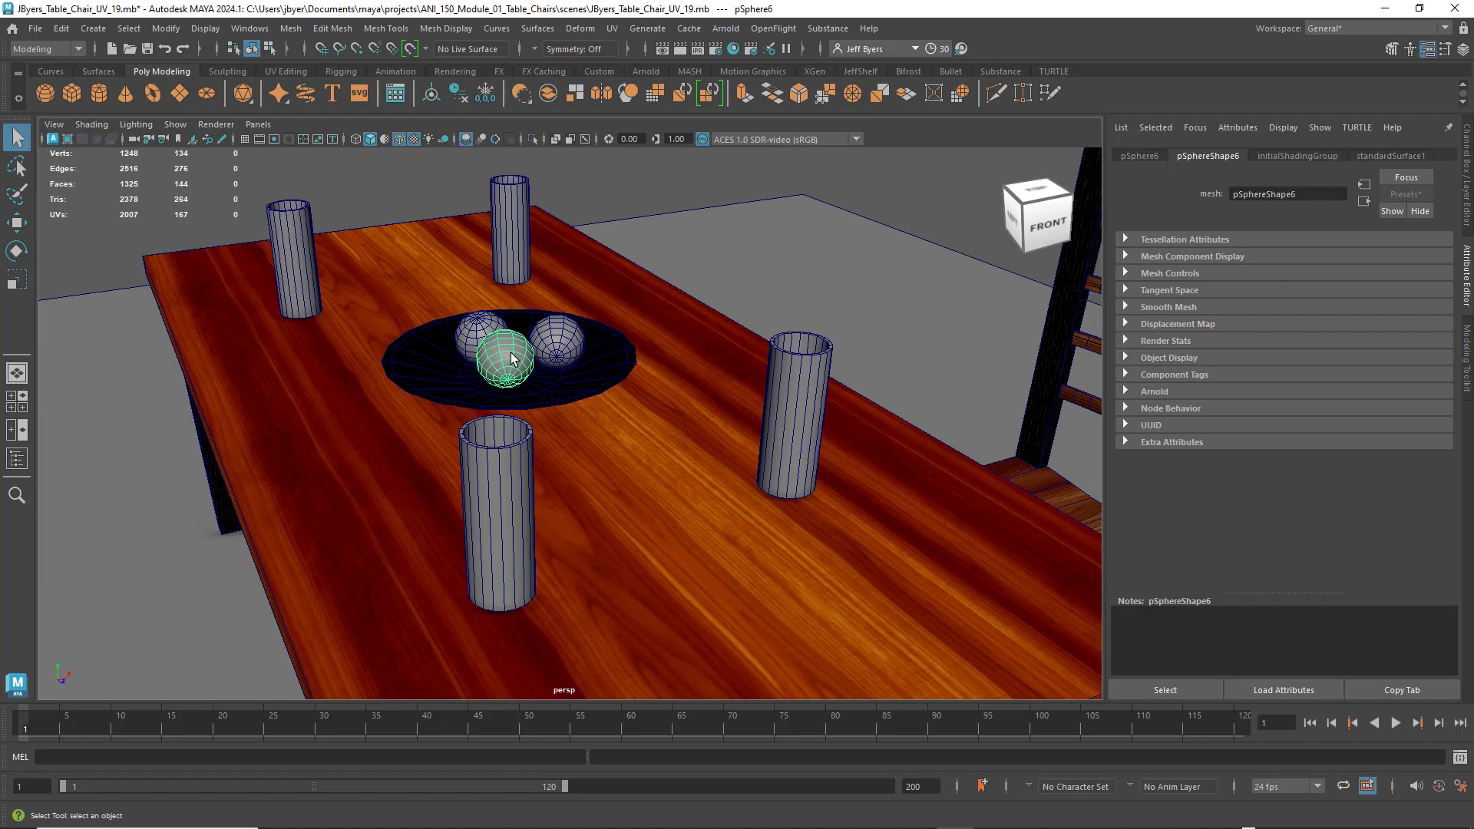
pyautogui.click(560, 345)
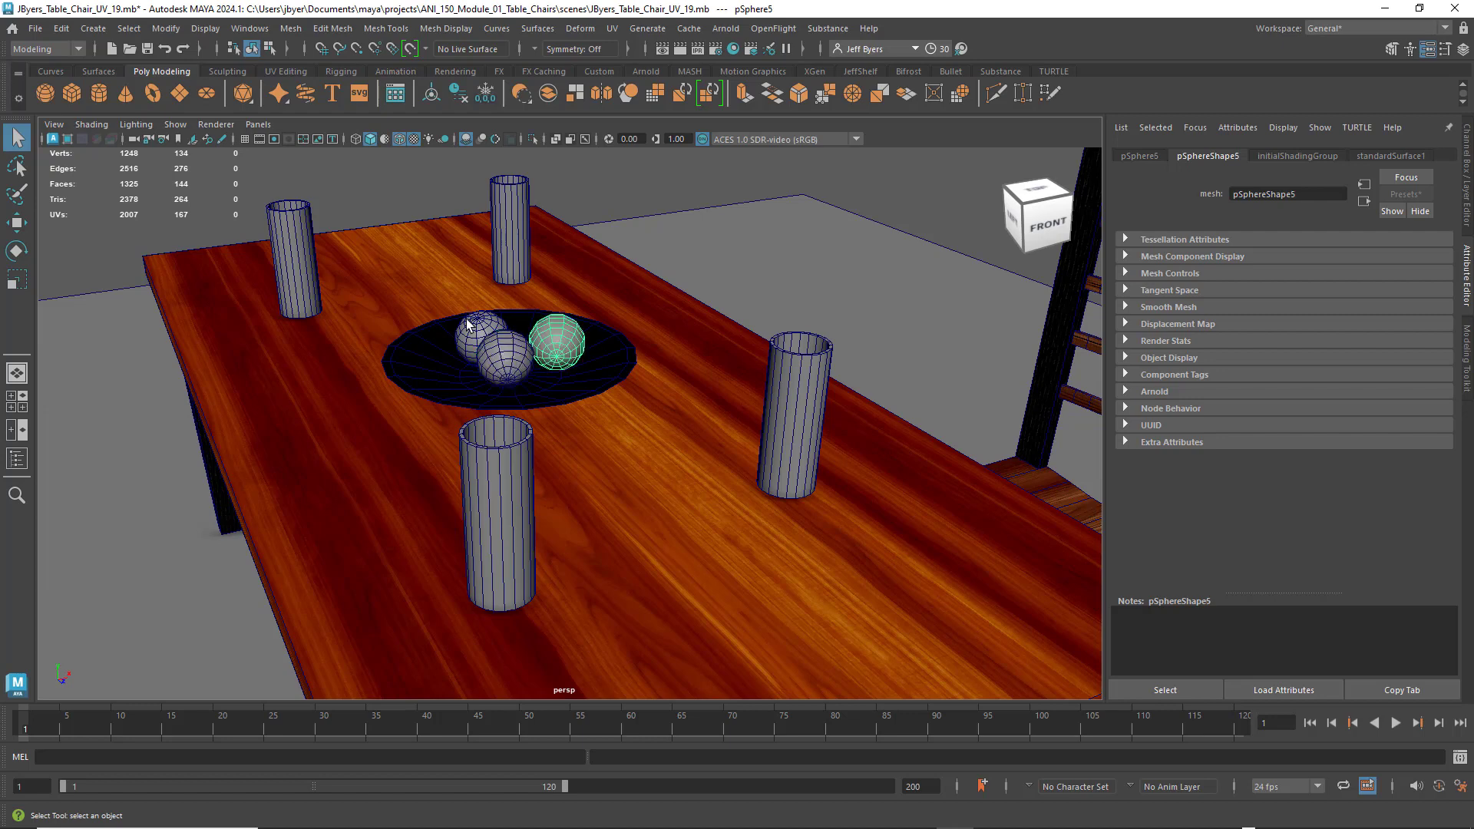
pyautogui.click(513, 355)
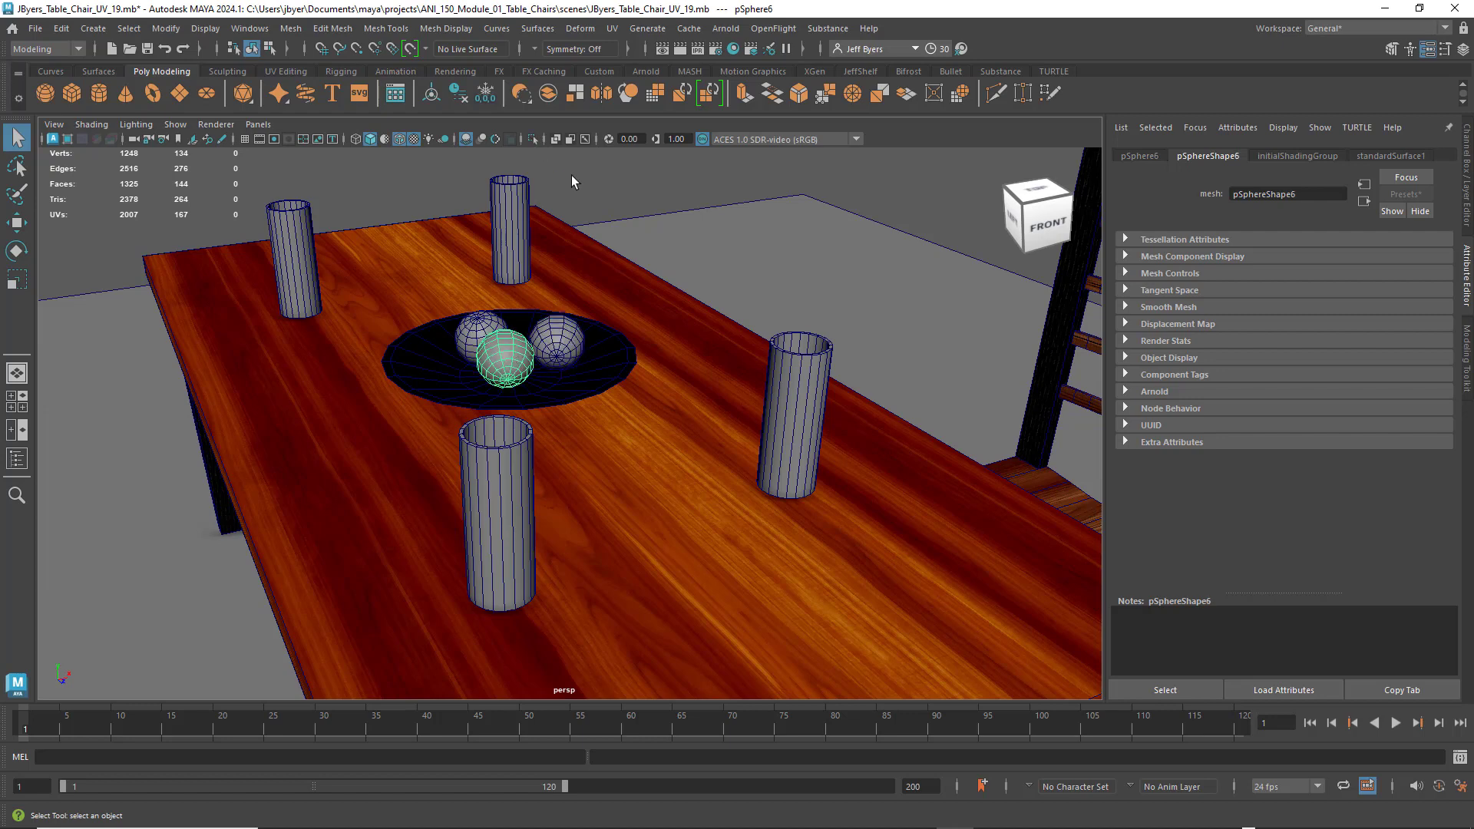
pyautogui.click(612, 29)
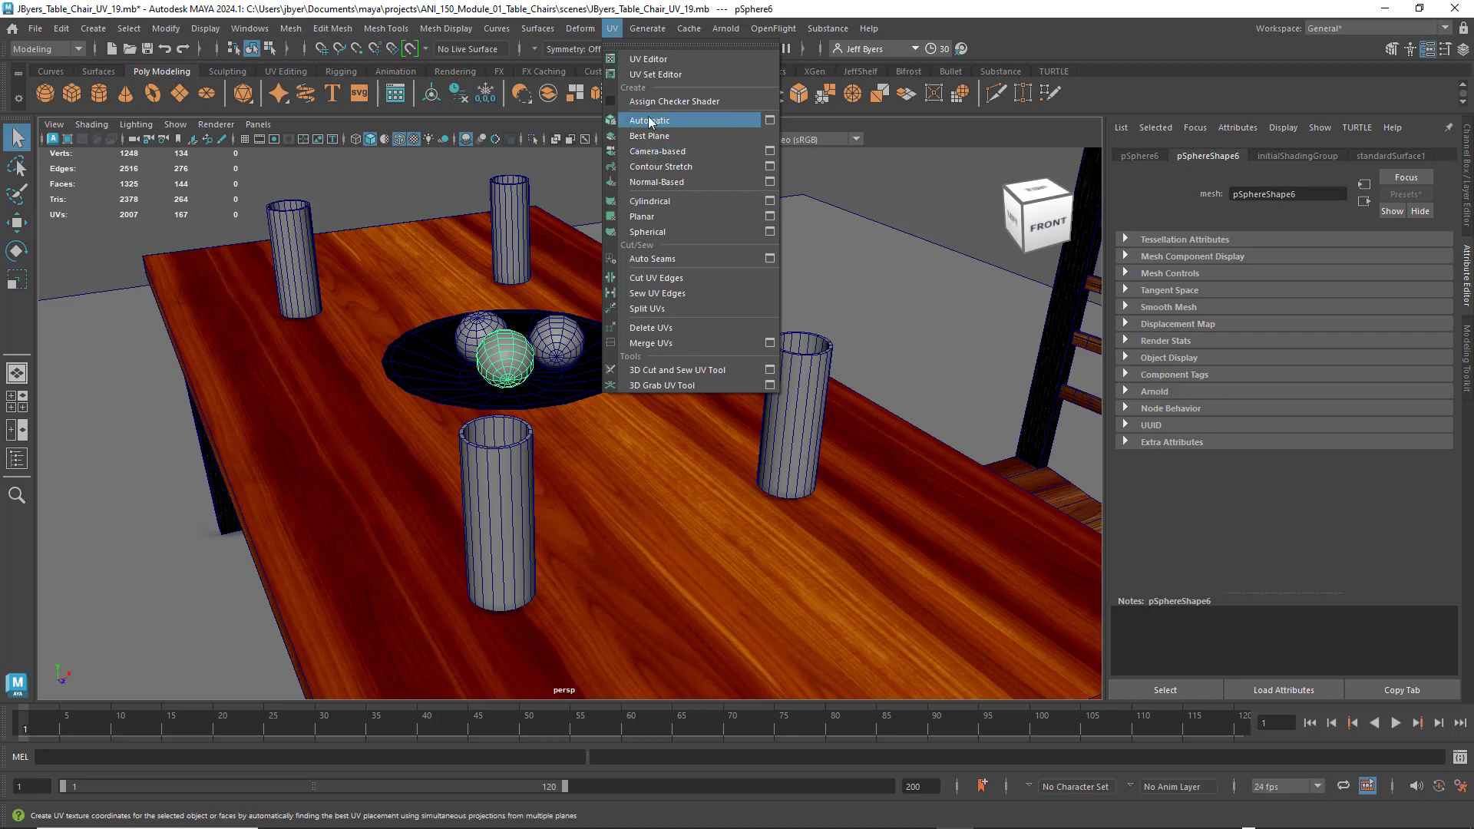
pyautogui.click(643, 60)
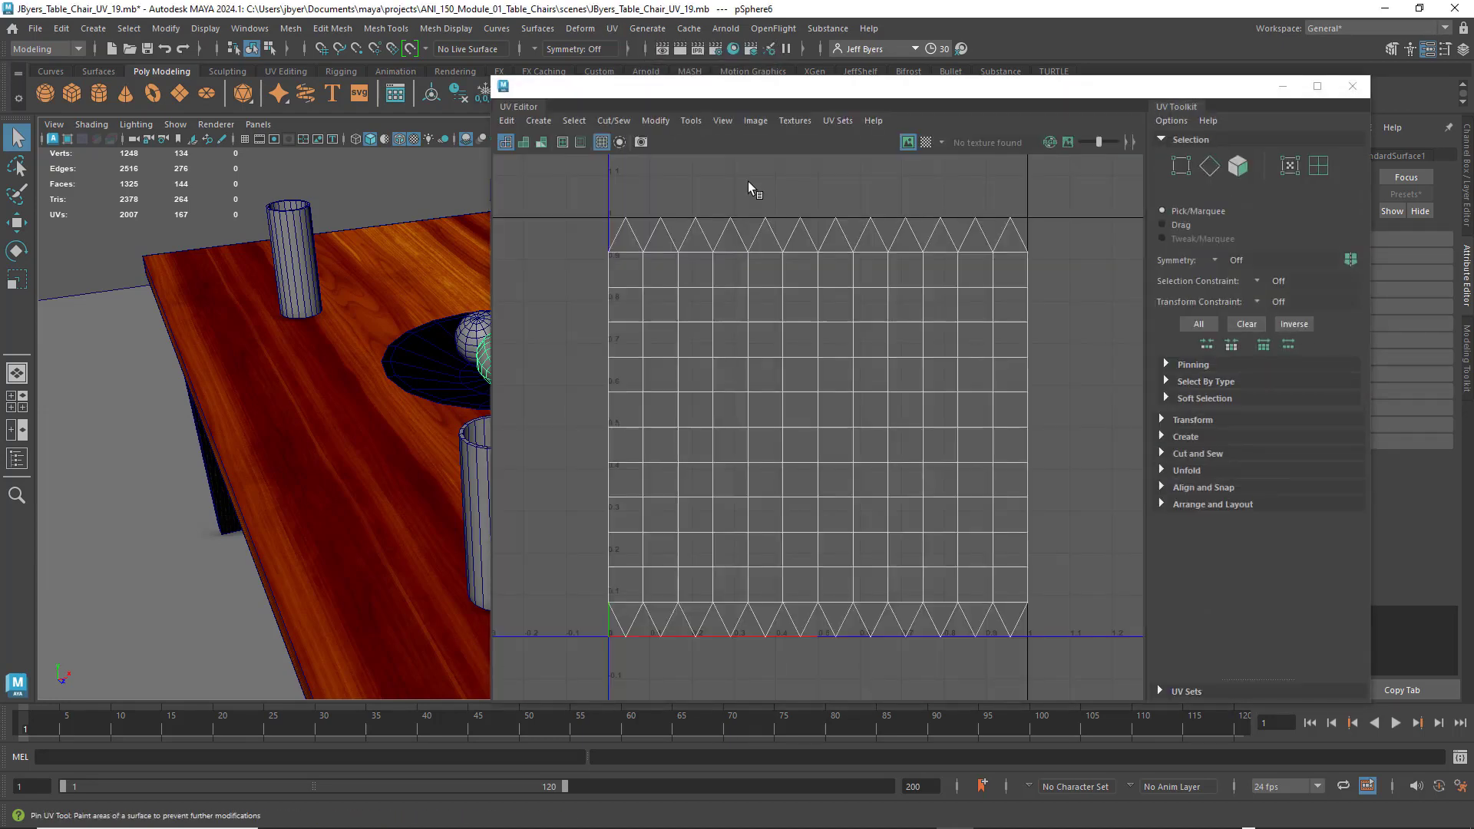
pyautogui.click(1353, 86)
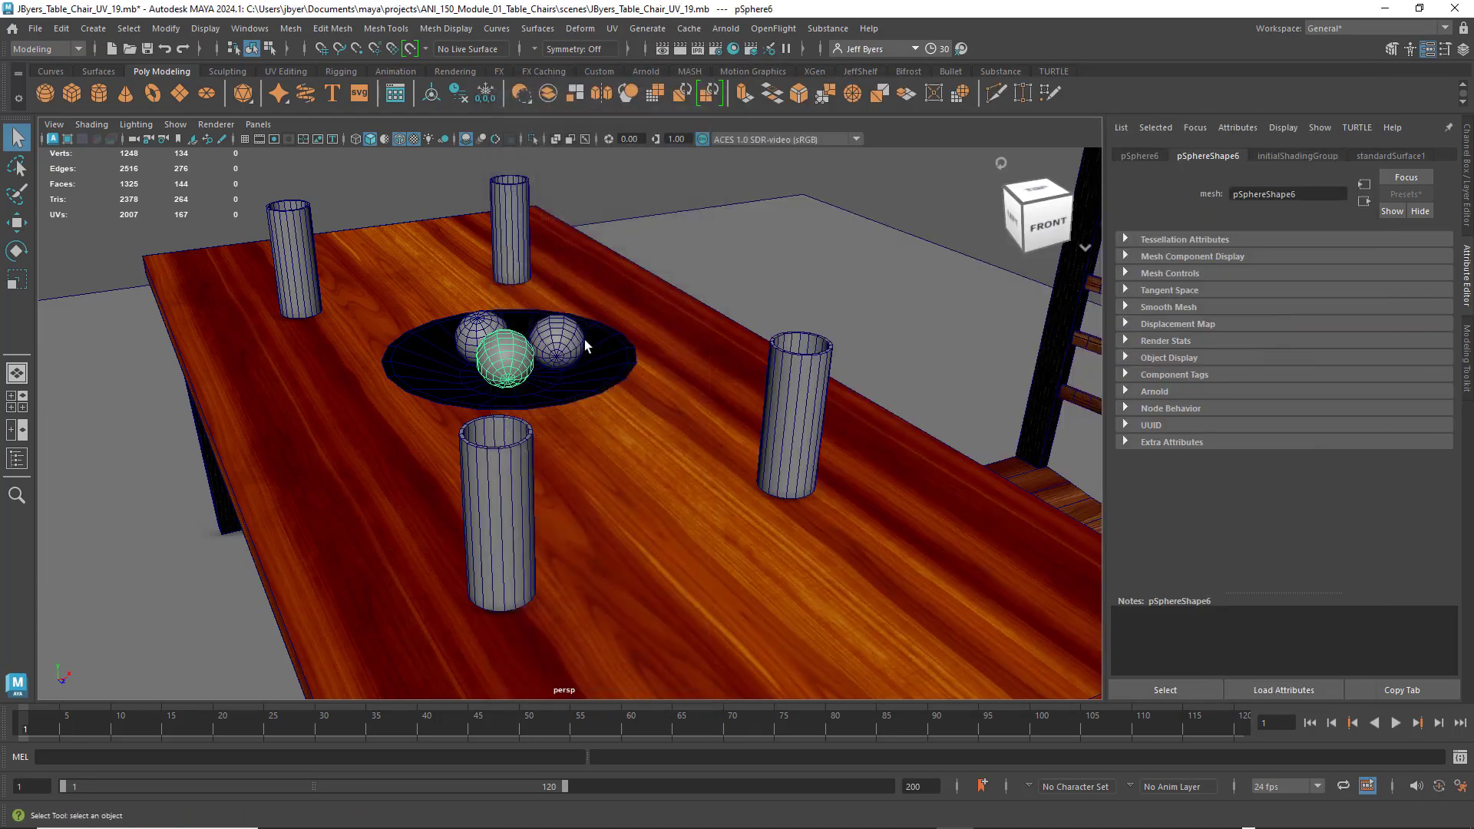
# - Assign a new Arnold aiStandardSurface material to the front sphere and review its attributes
pyautogui.moveTo(513, 358); pyautogui.dragTo(540, 742, button='right')
pyautogui.click(535, 414)
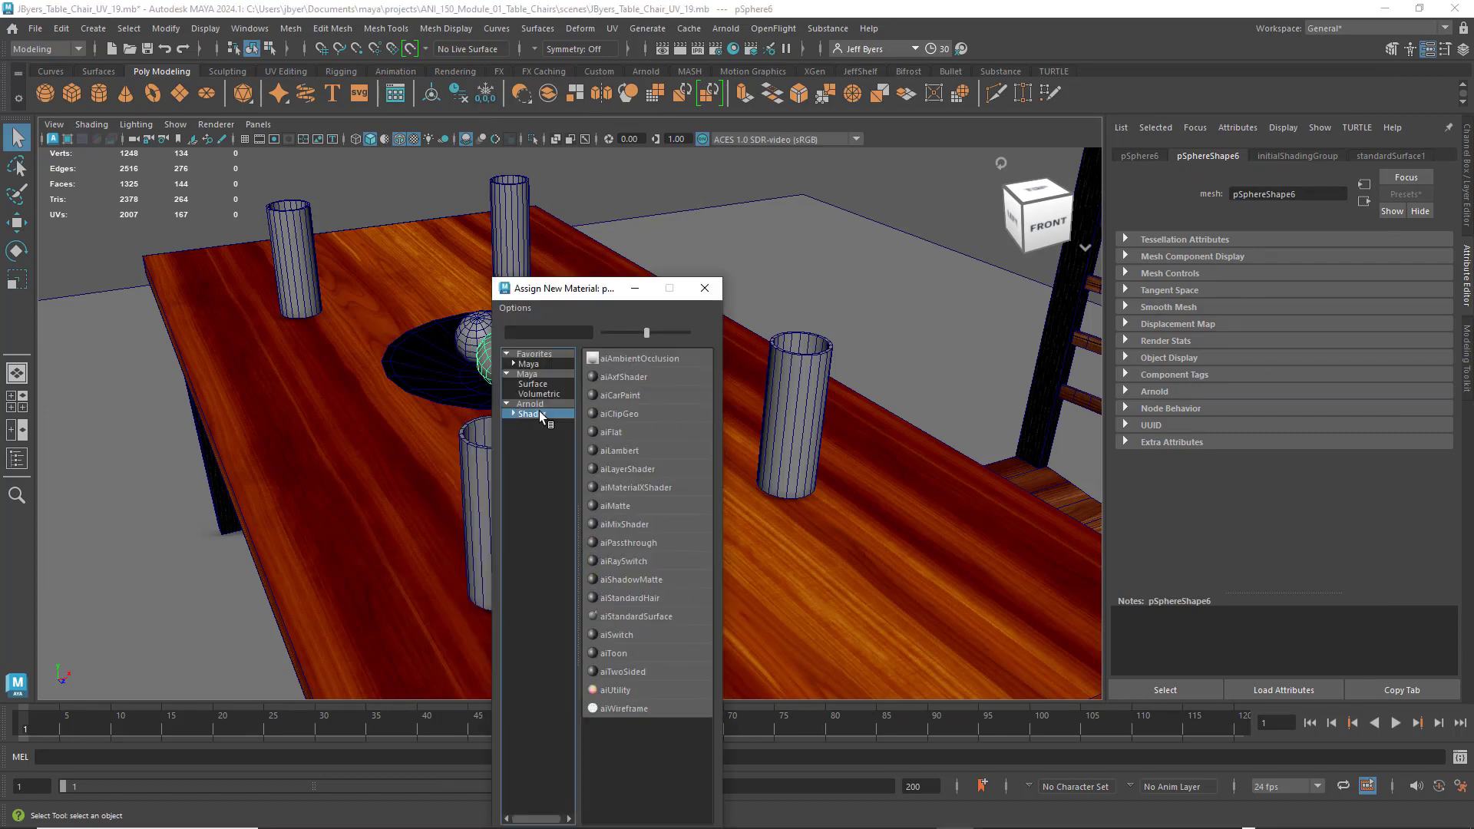
pyautogui.click(638, 615)
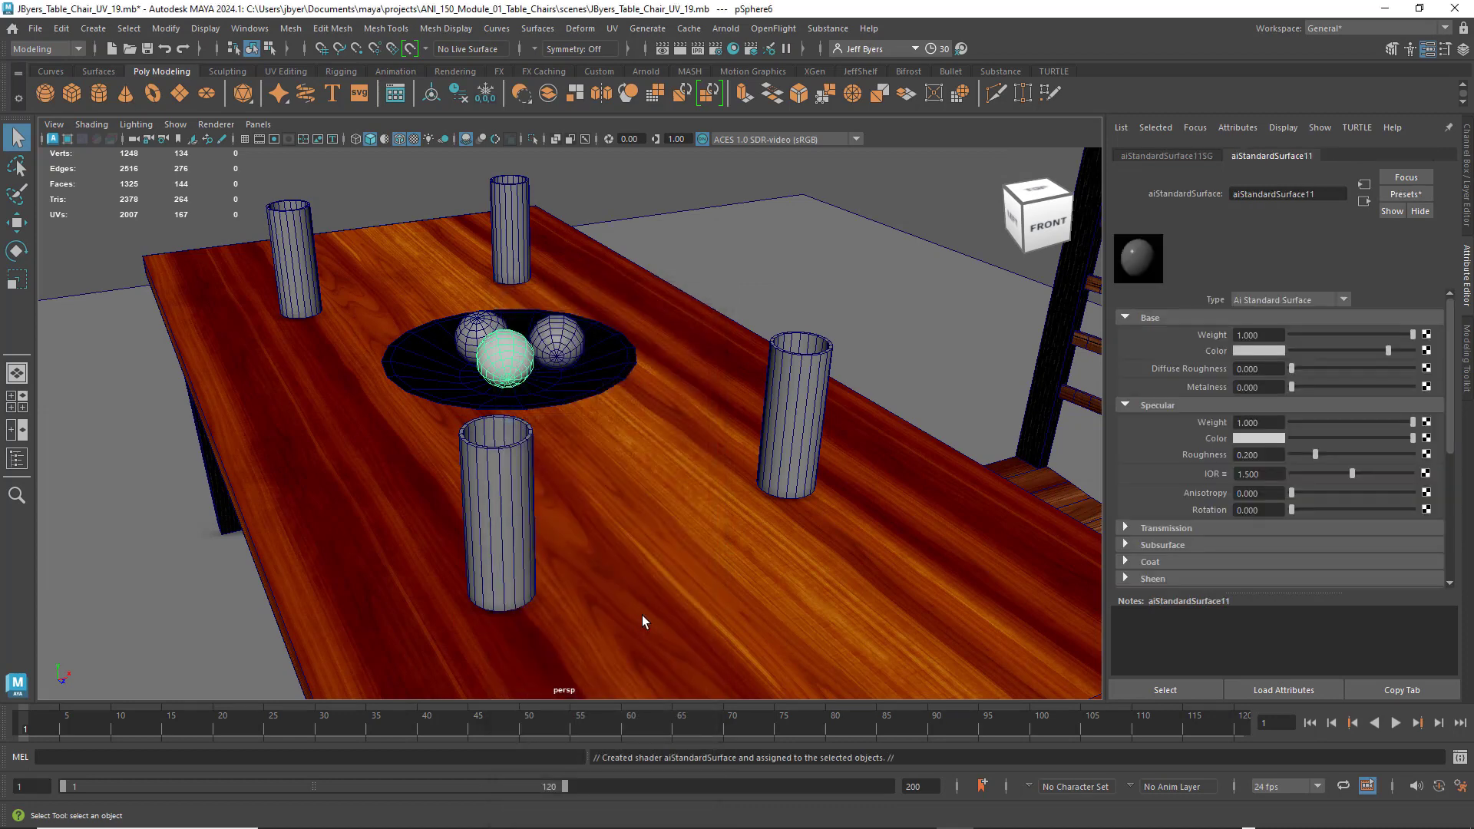
pyautogui.scroll(-3, 1312, 372)
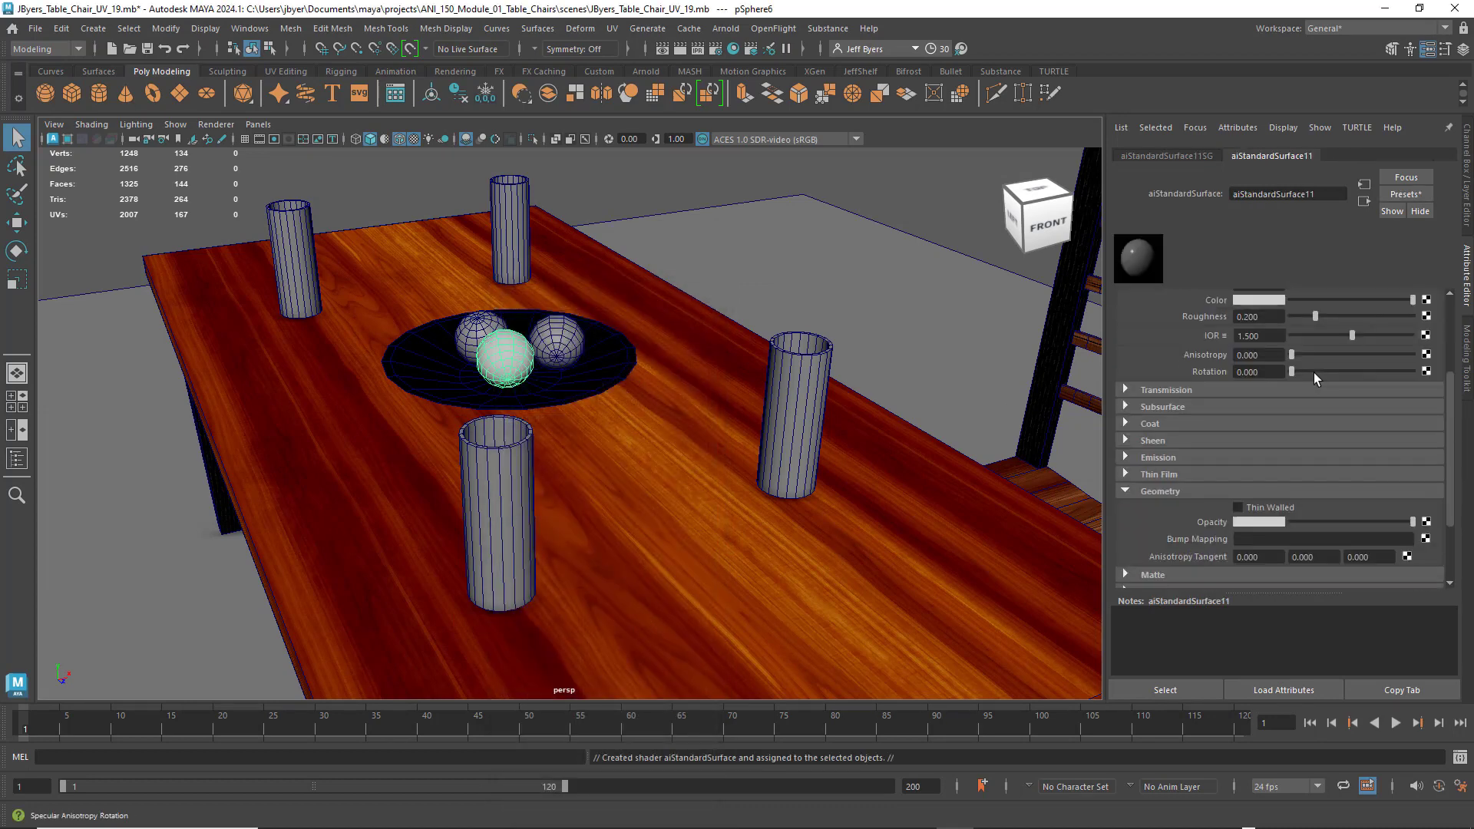
pyautogui.scroll(3, 1315, 371)
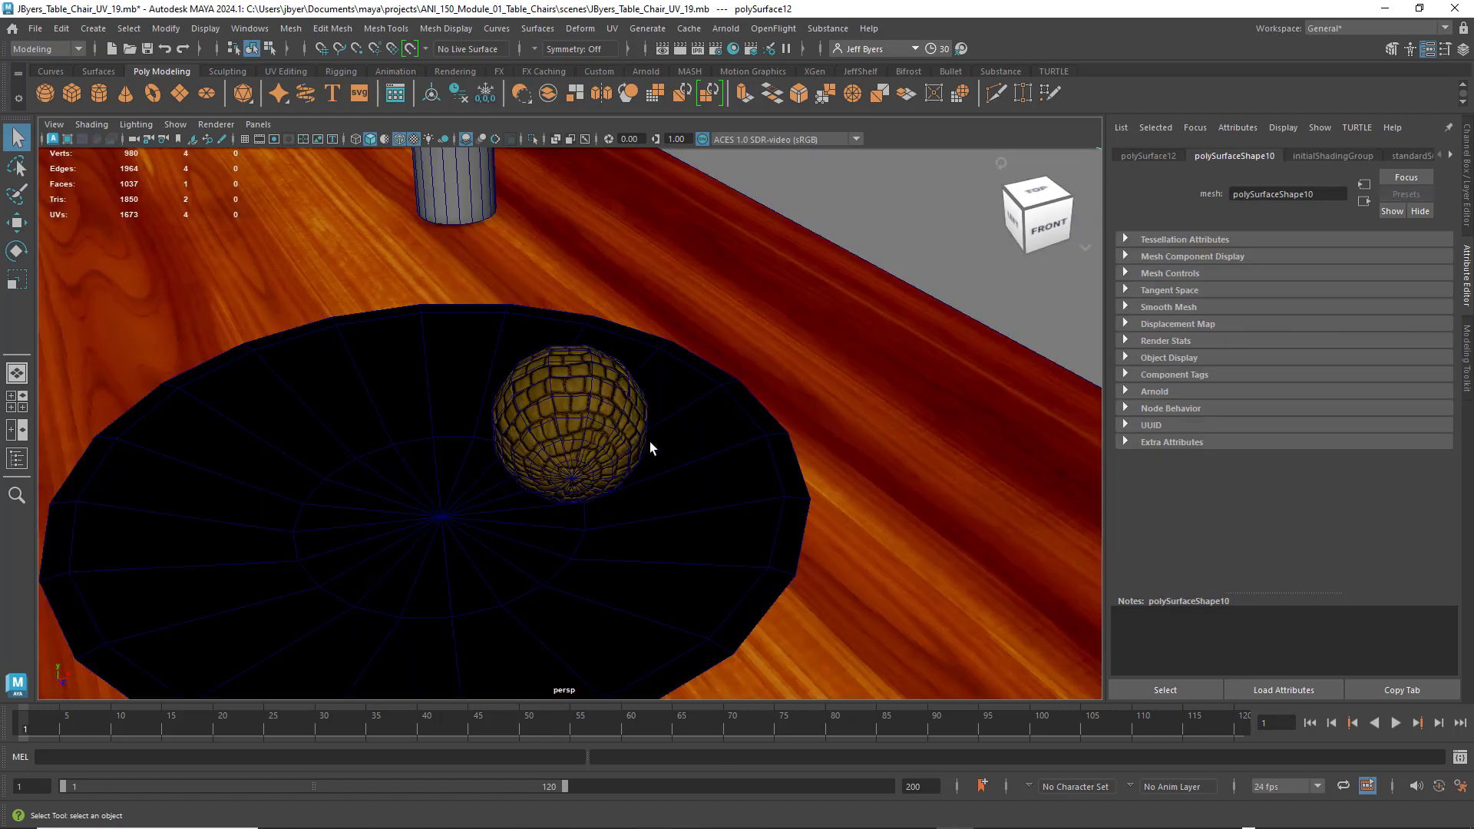
pyautogui.scroll(-3, 643, 440)
pyautogui.click(588, 424)
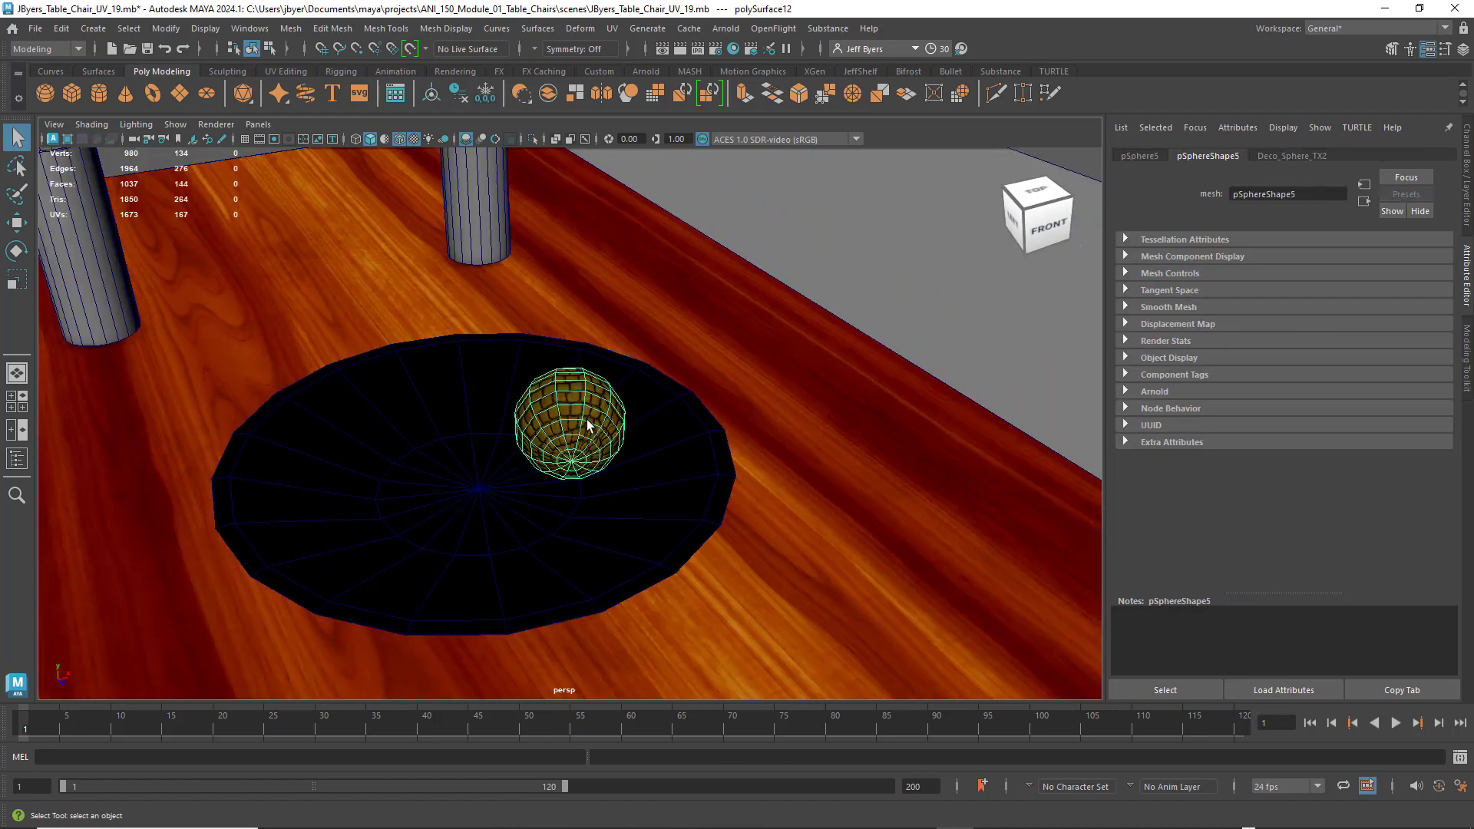
pyautogui.click(811, 243)
pyautogui.scroll(-5, 602, 404)
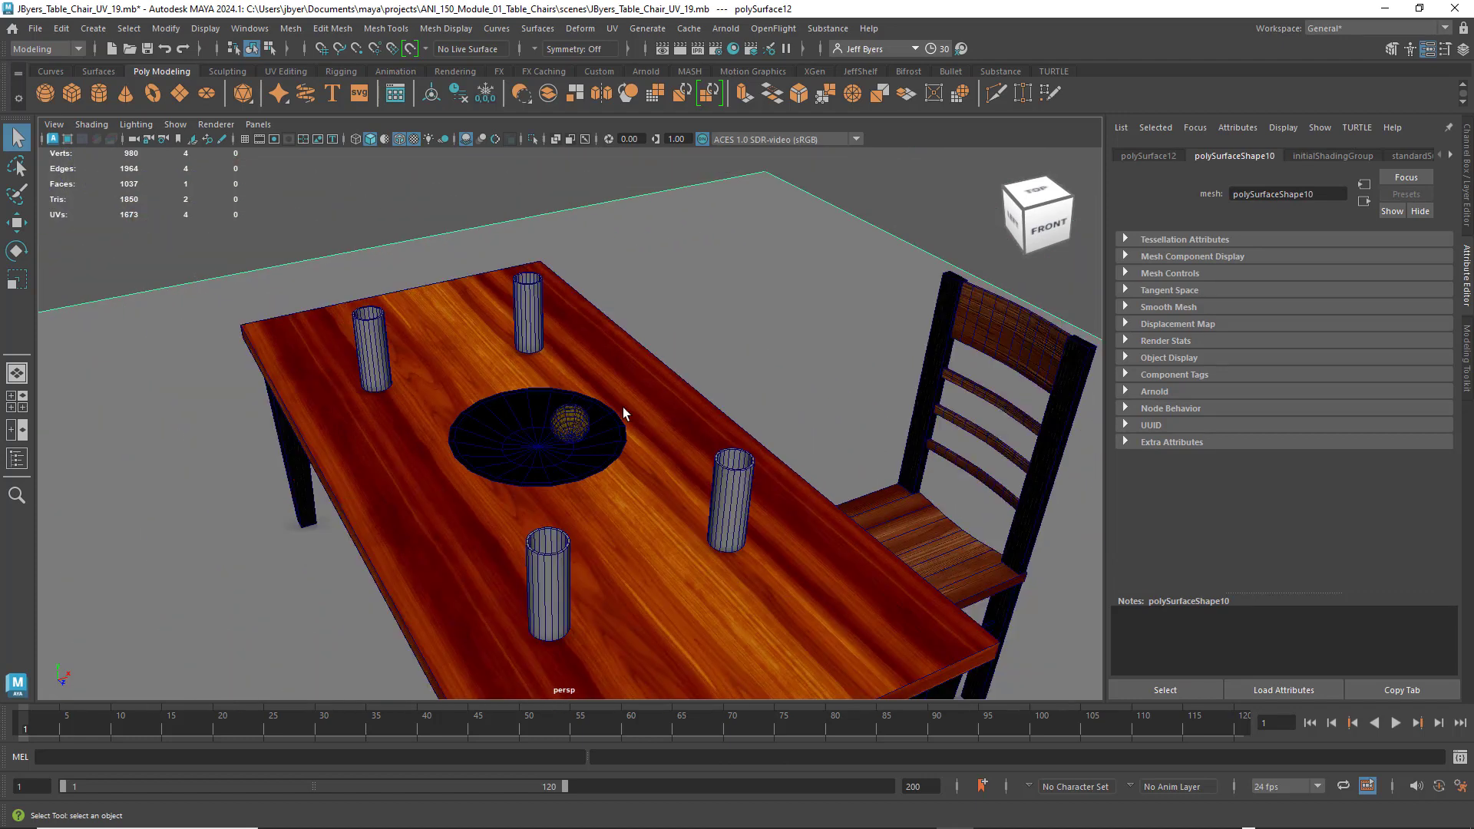
pyautogui.keyDown('alt'); pyautogui.moveTo(629, 406); pyautogui.dragTo(572, 385, button='middle'); pyautogui.keyUp('alt')
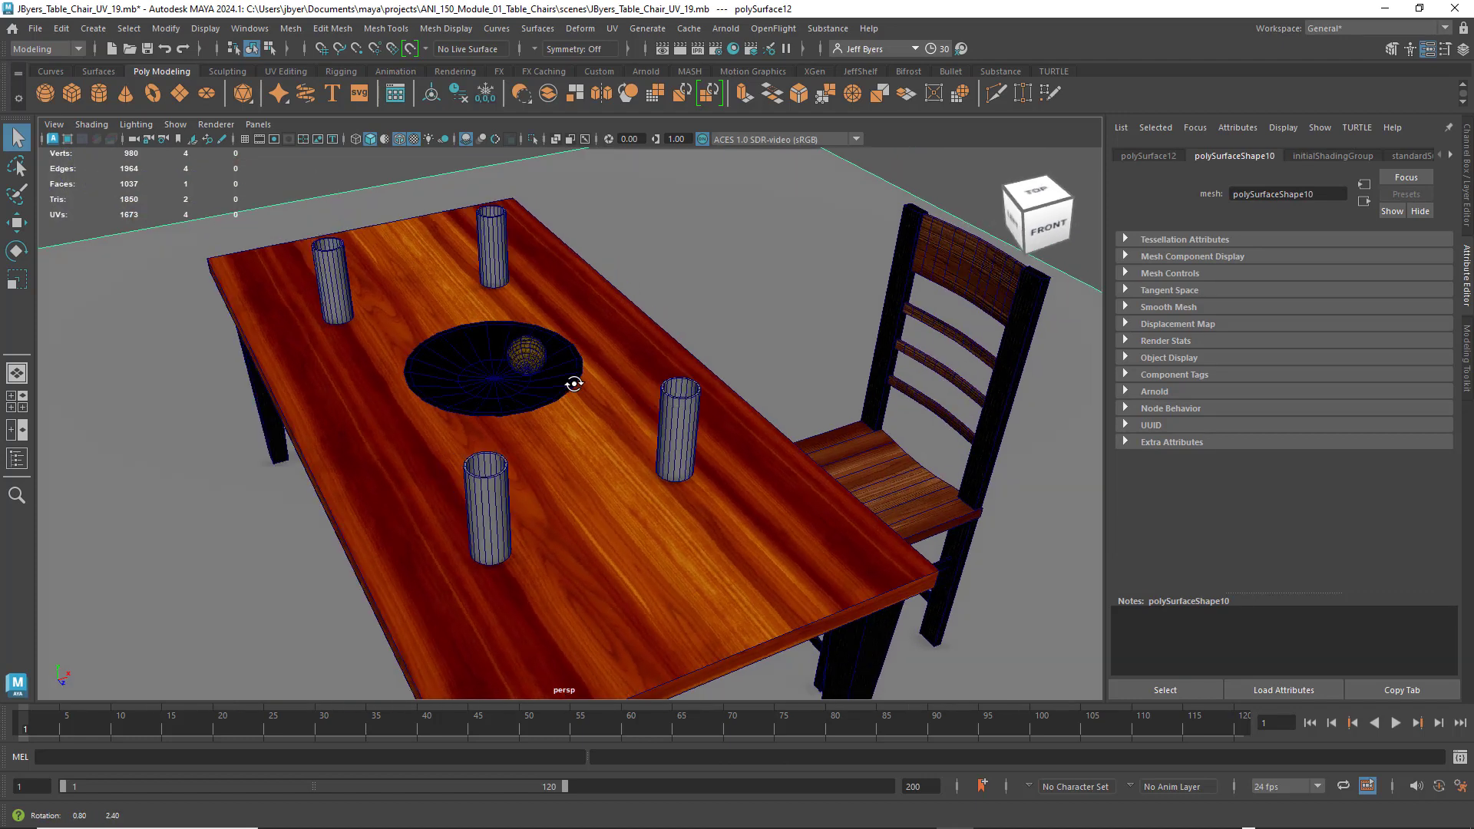
pyautogui.moveTo(577, 377)
pyautogui.keyDown('alt'); pyautogui.mouseDown()
pyautogui.moveTo(543, 372)
pyautogui.moveTo(574, 377)
pyautogui.mouseUp(); pyautogui.keyUp('alt')
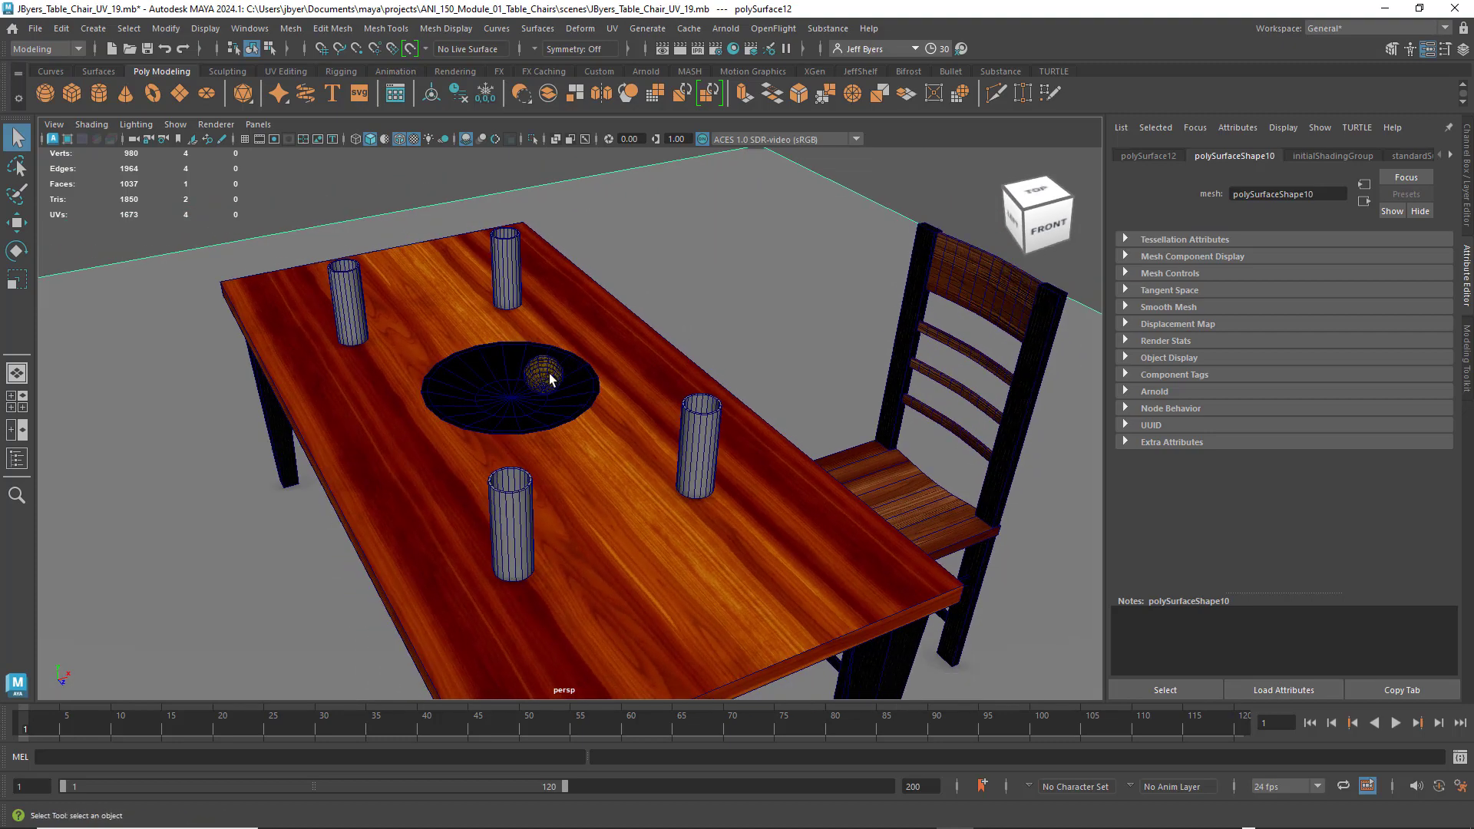
pyautogui.keyDown('alt'); pyautogui.moveTo(550, 377); pyautogui.dragTo(607, 413, button='right'); pyautogui.keyUp('alt')
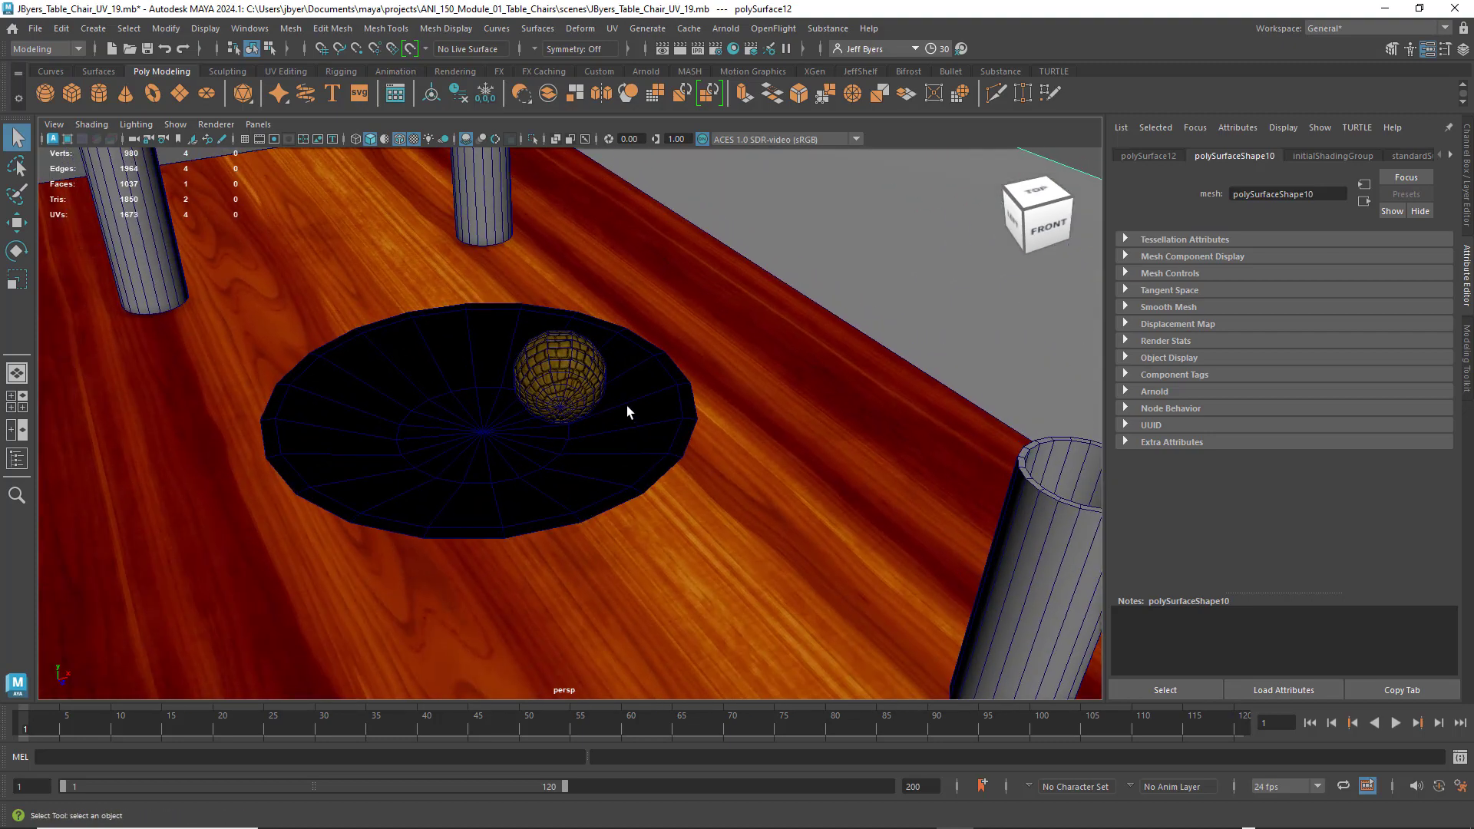
pyautogui.scroll(-5, 624, 411)
pyautogui.click(570, 409)
pyautogui.scroll(5, 605, 408)
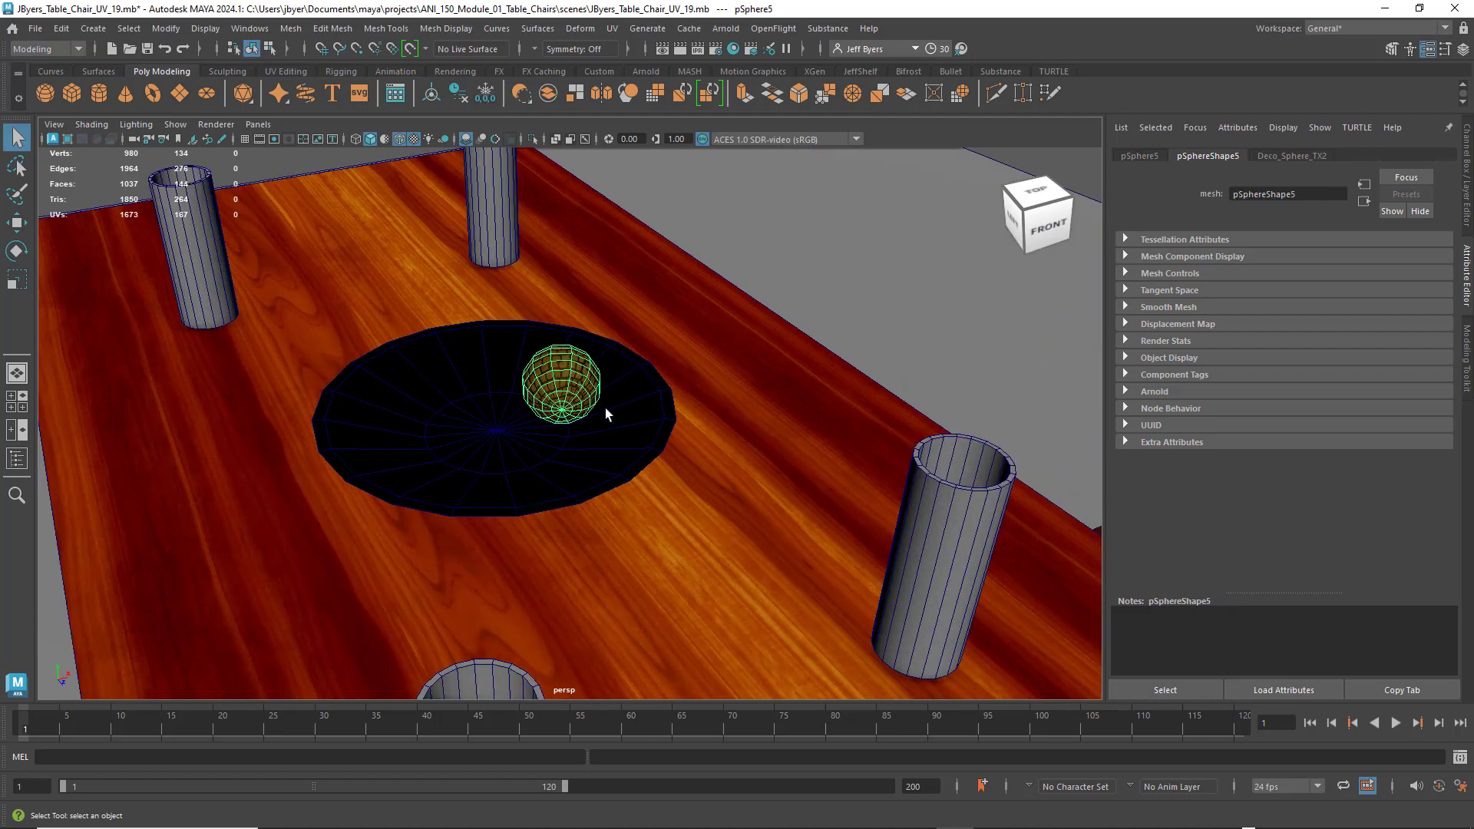
pyautogui.scroll(-6, 630, 405)
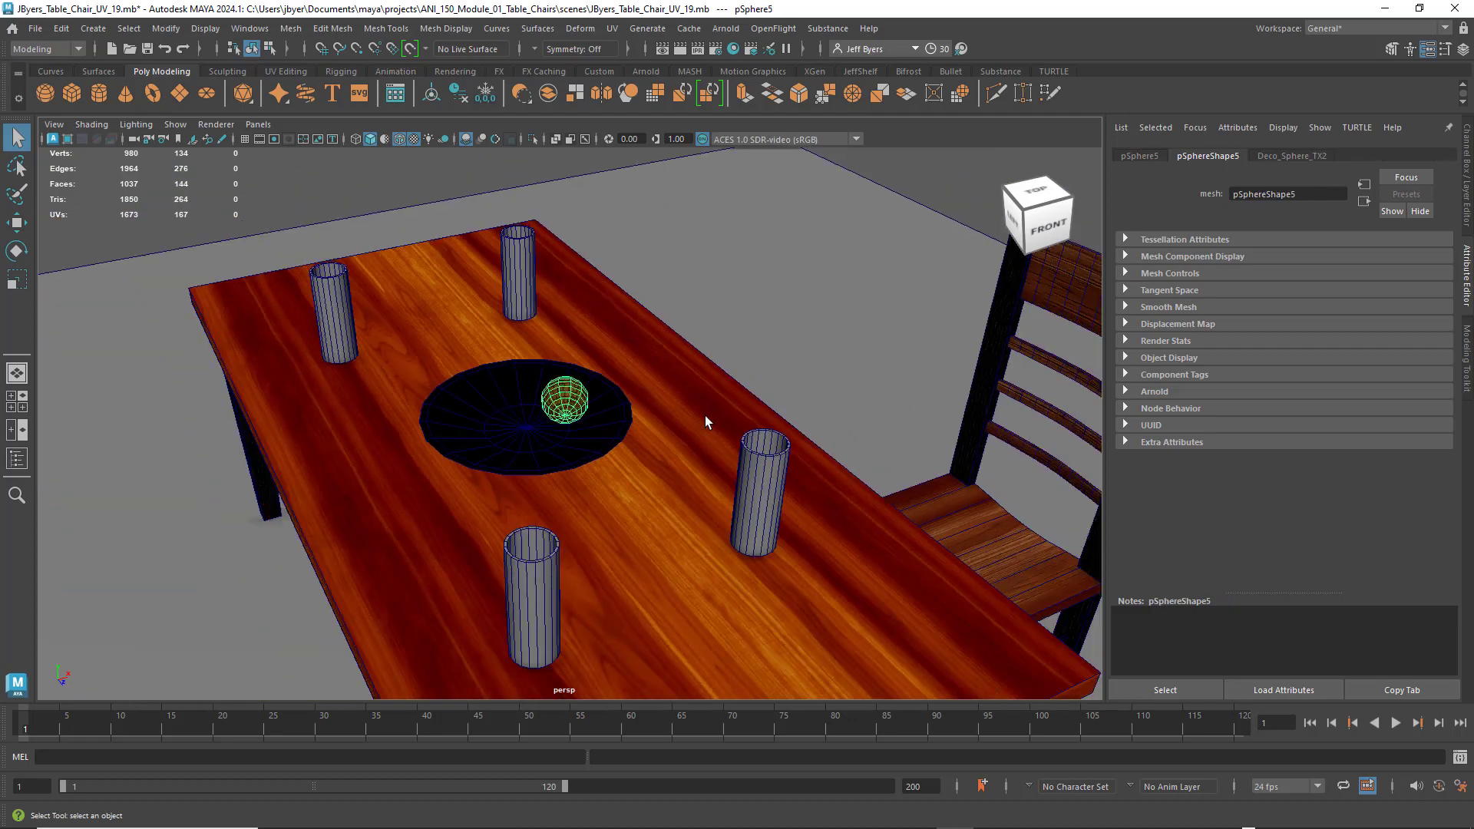
# - In top view, duplicate the chair and move the copy further up the table's right side
pyautogui.click(816, 498)
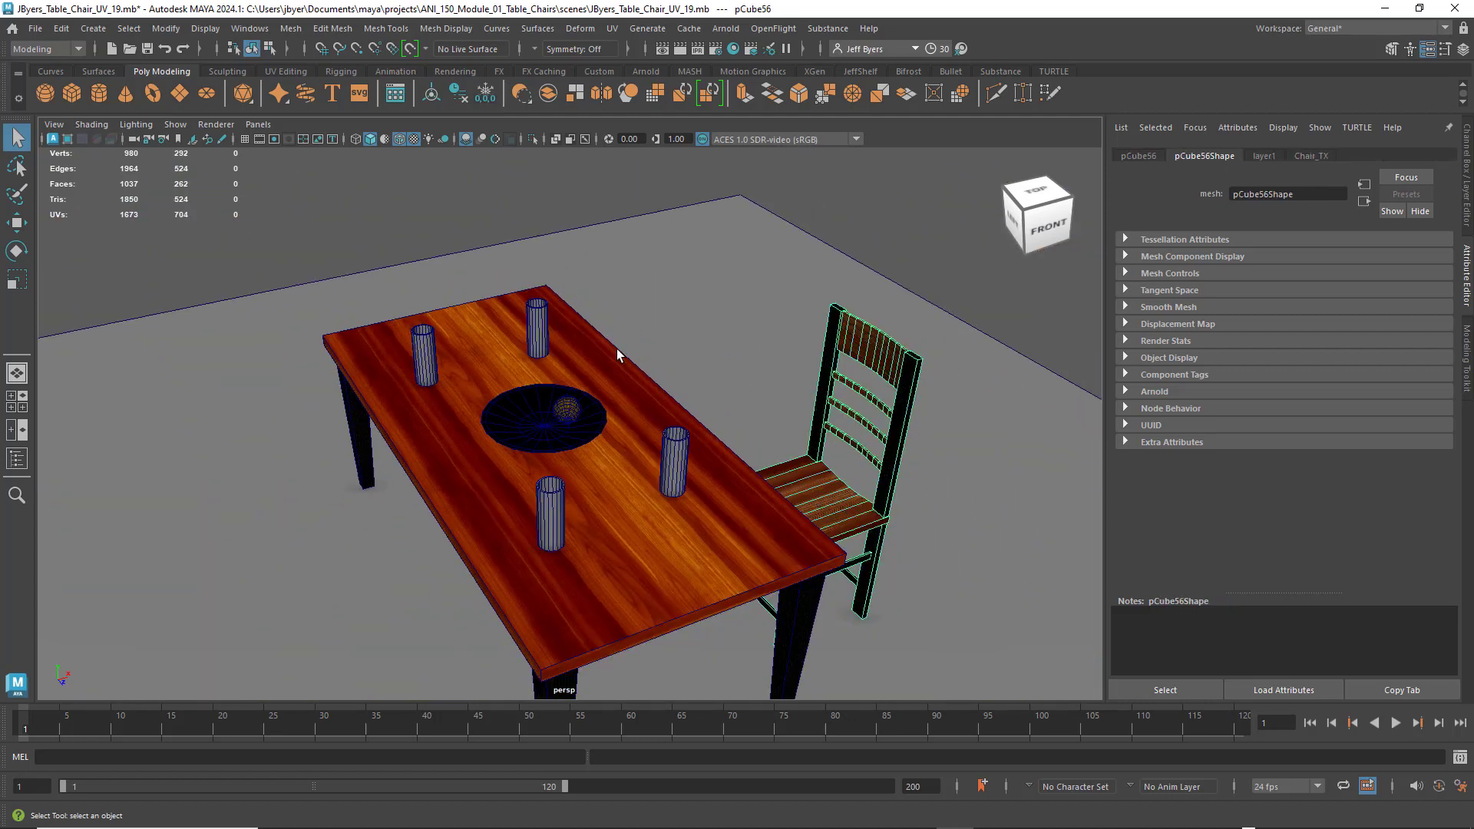
pyautogui.press('space')
pyautogui.press('space')
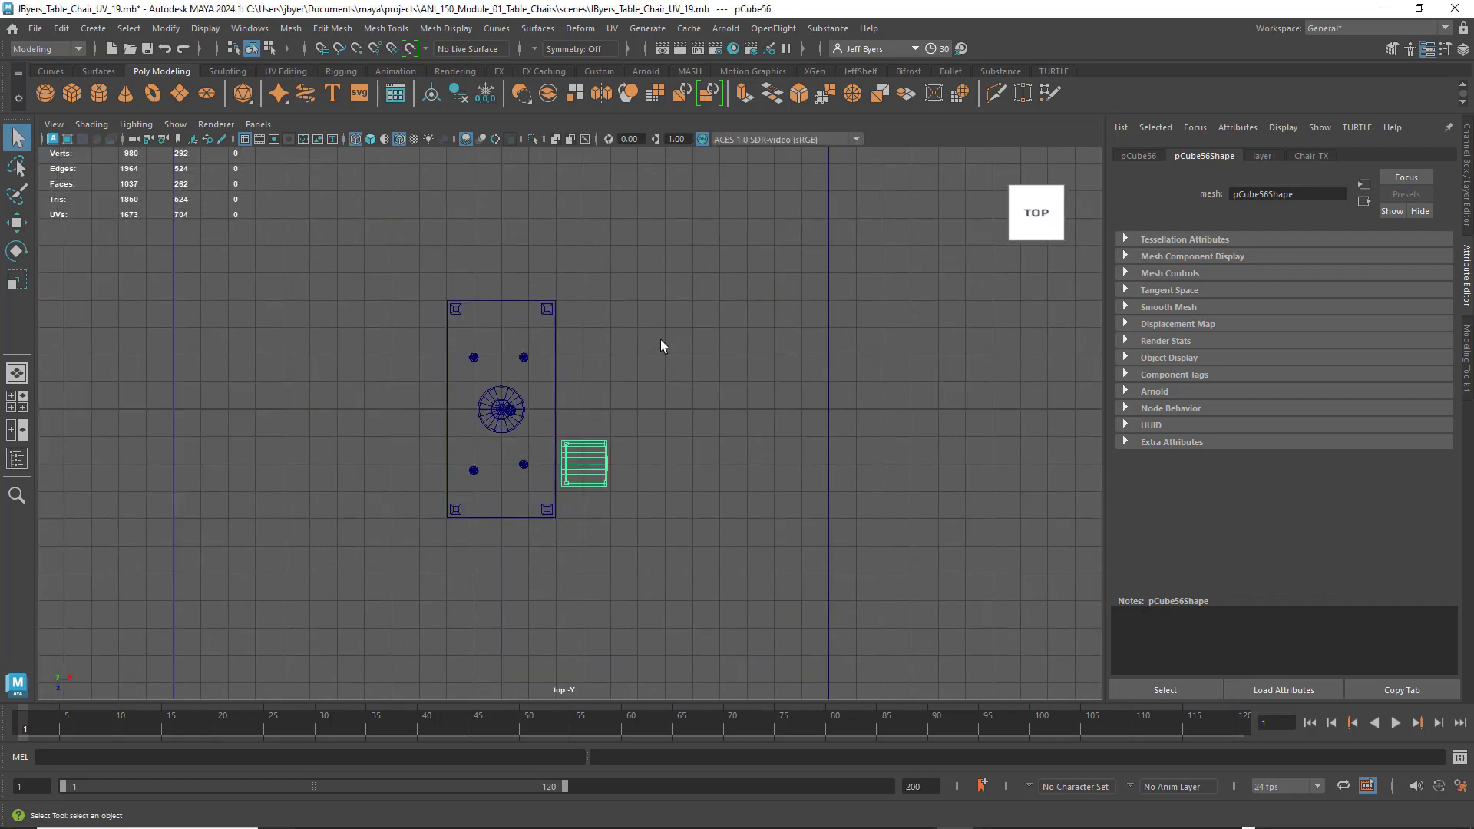
pyautogui.scroll(3, 662, 346)
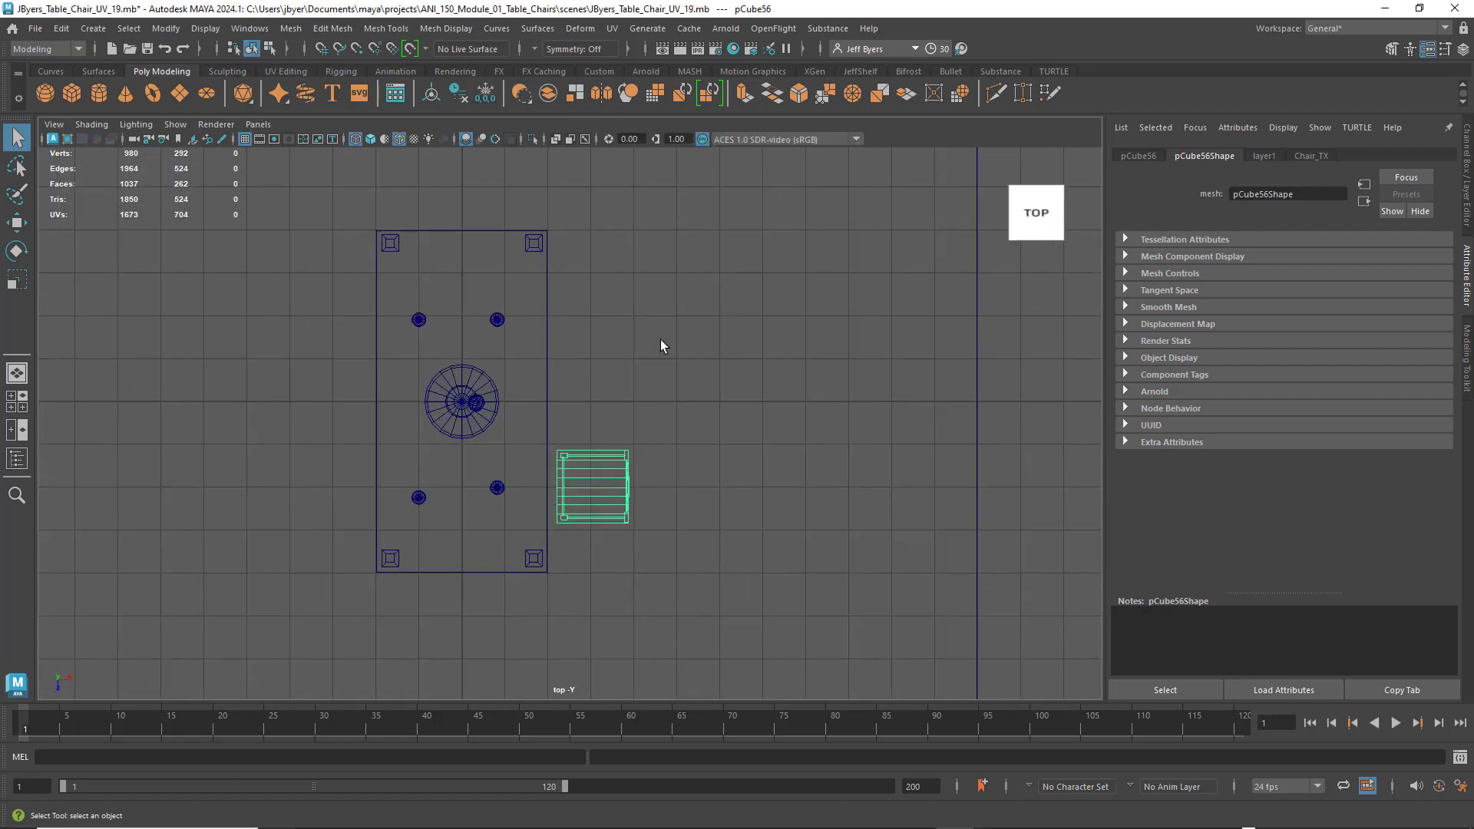
pyautogui.hotkey('ctrl', 'd')
pyautogui.press('w')
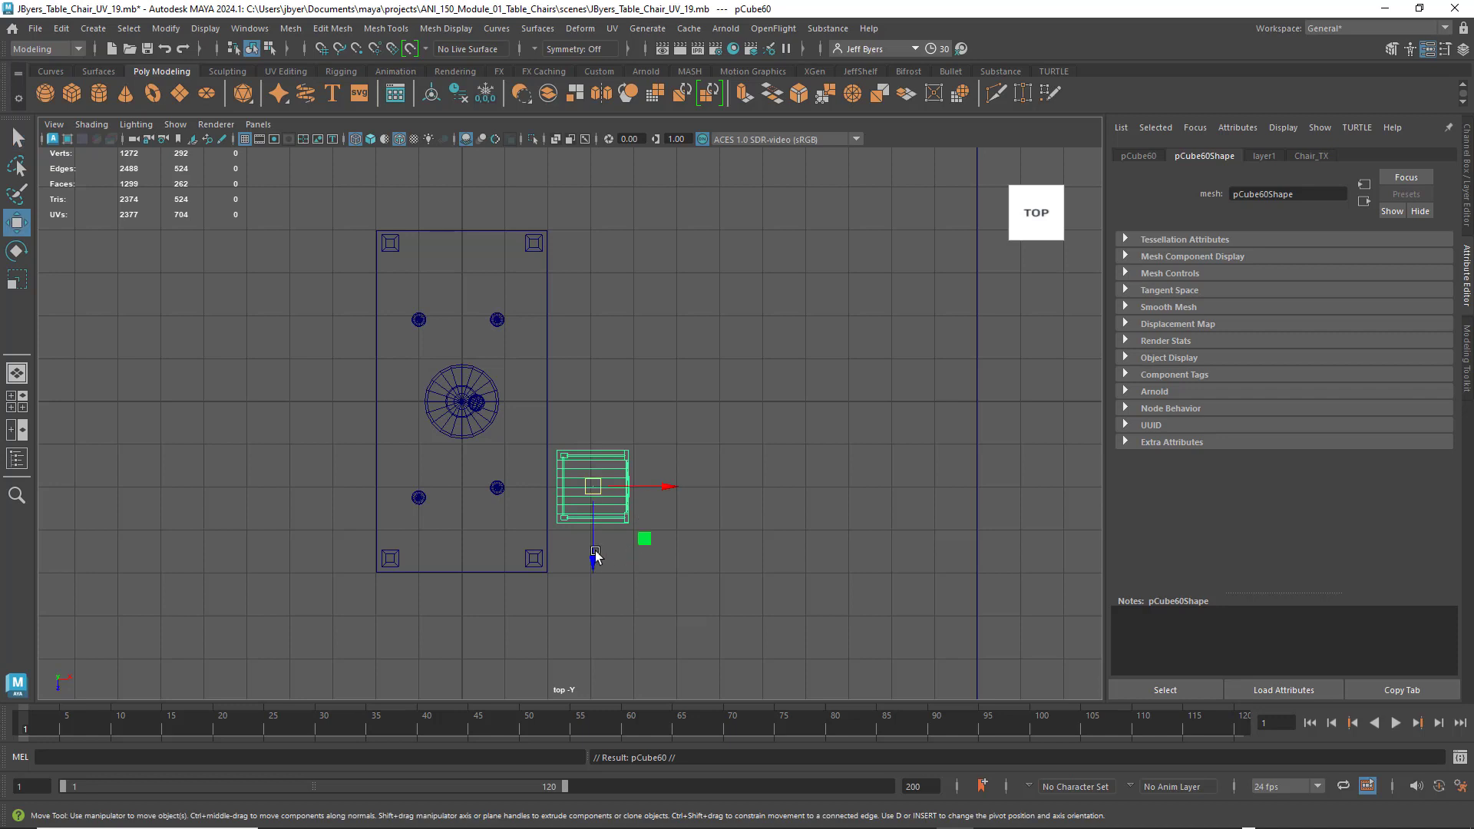
pyautogui.moveTo(592, 553); pyautogui.dragTo(606, 402)
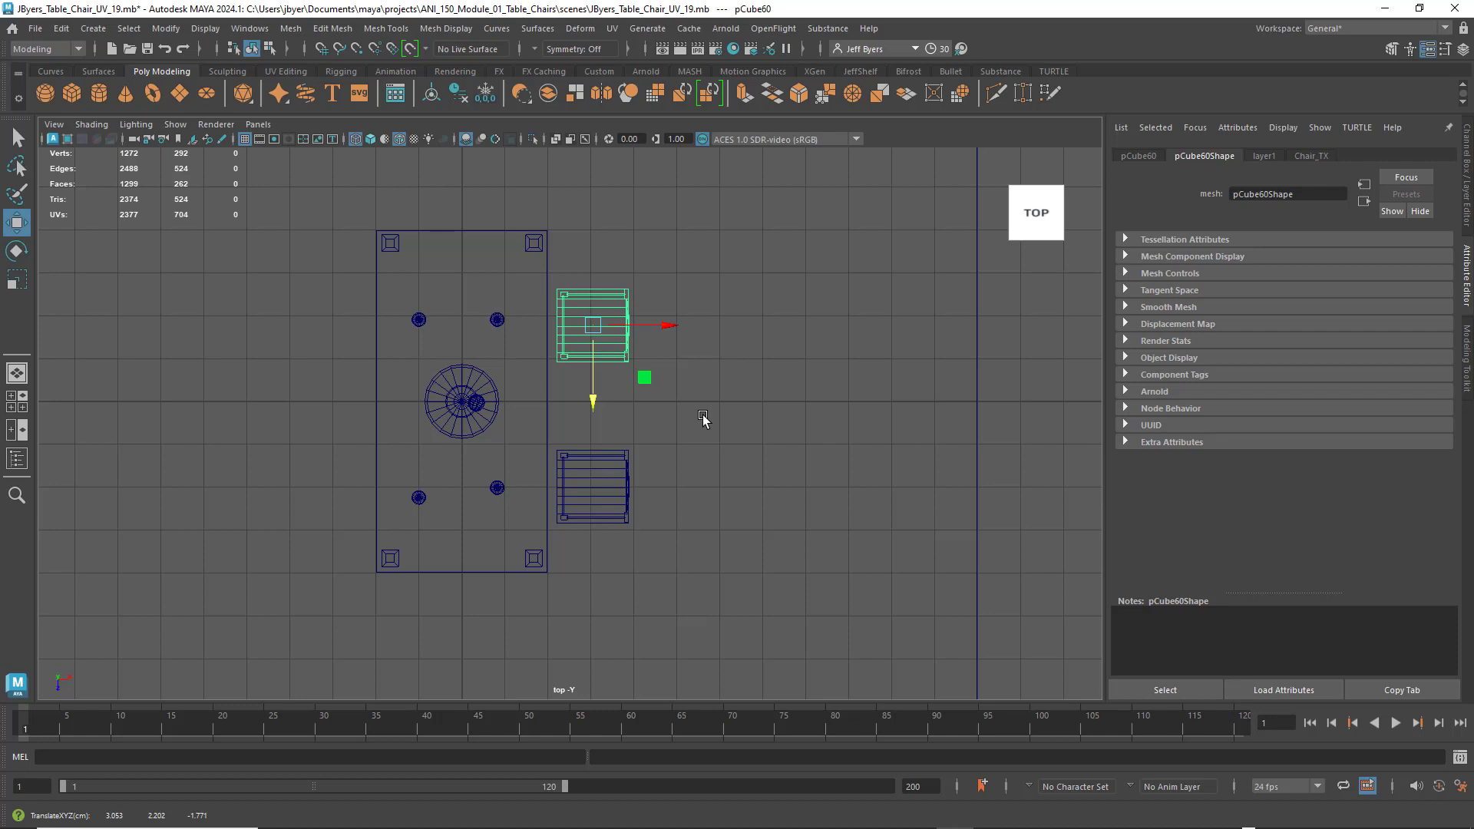
# - Clone a chair onto the table's left side and rotate it to face the table
pyautogui.keyDown('shift'); pyautogui.moveTo(666, 324); pyautogui.dragTo(389, 323); pyautogui.keyUp('shift')
pyautogui.press('e')
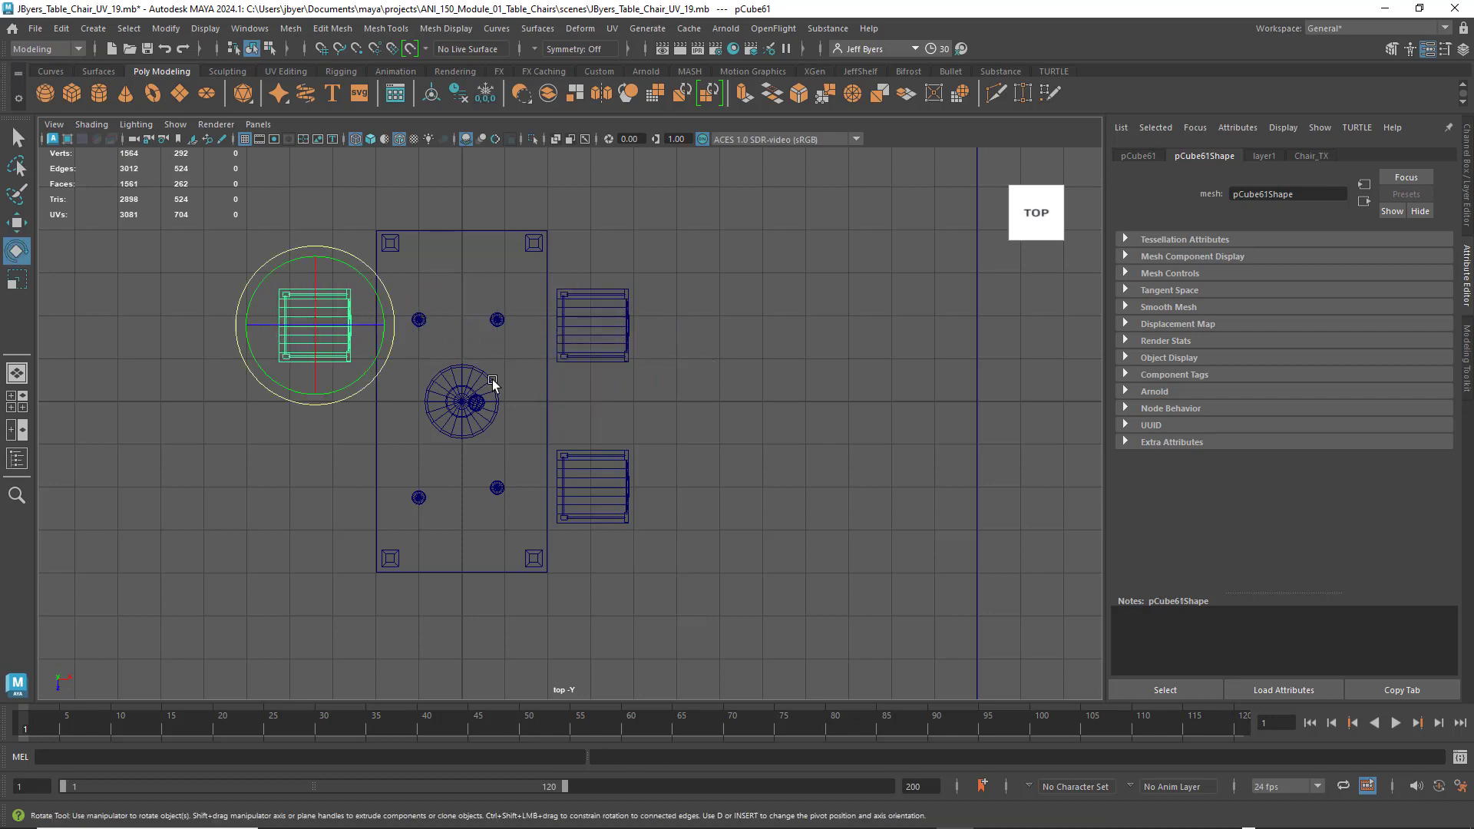
pyautogui.moveTo(371, 293); pyautogui.dragTo(287, 356)
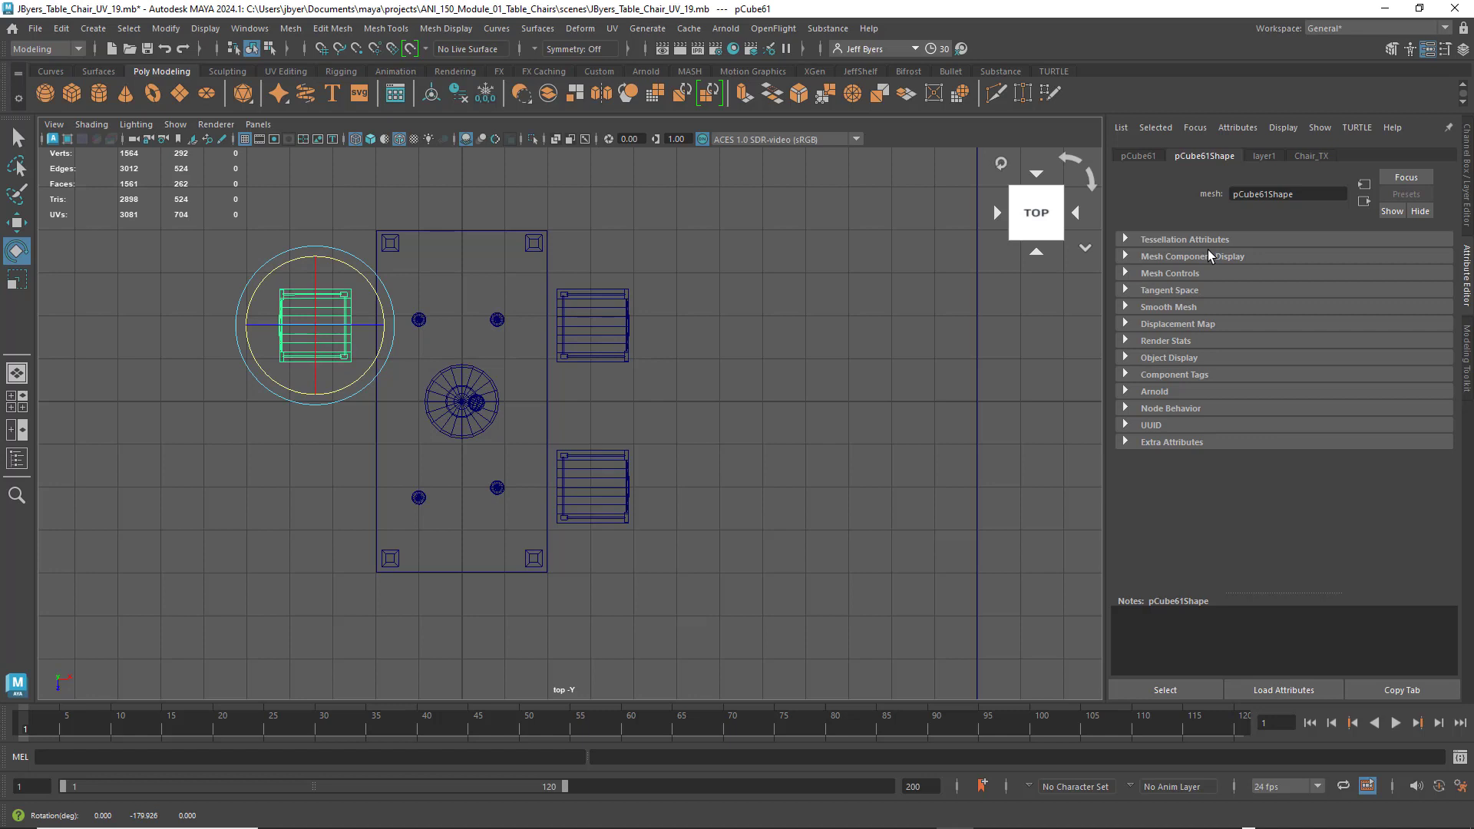
# - Set the left chair's Rotate Y to exactly -180 in the Channel Box
pyautogui.click(1467, 261)
pyautogui.doubleClick(1436, 219)
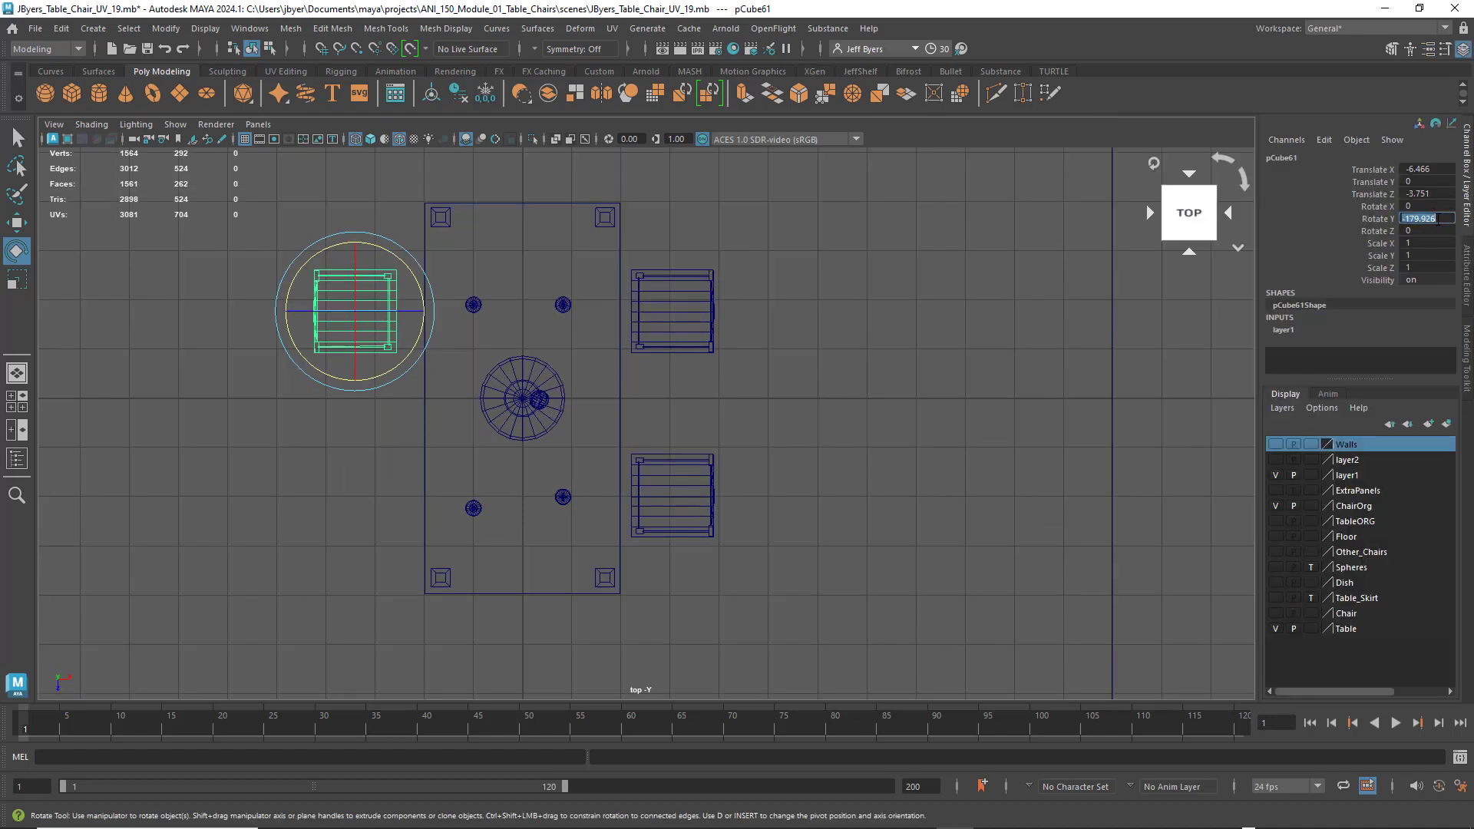
pyautogui.write('-180')
pyautogui.press('Return')
# - Clone the left chair downward along Z to make a fourth chair, pCube62
pyautogui.press('space')
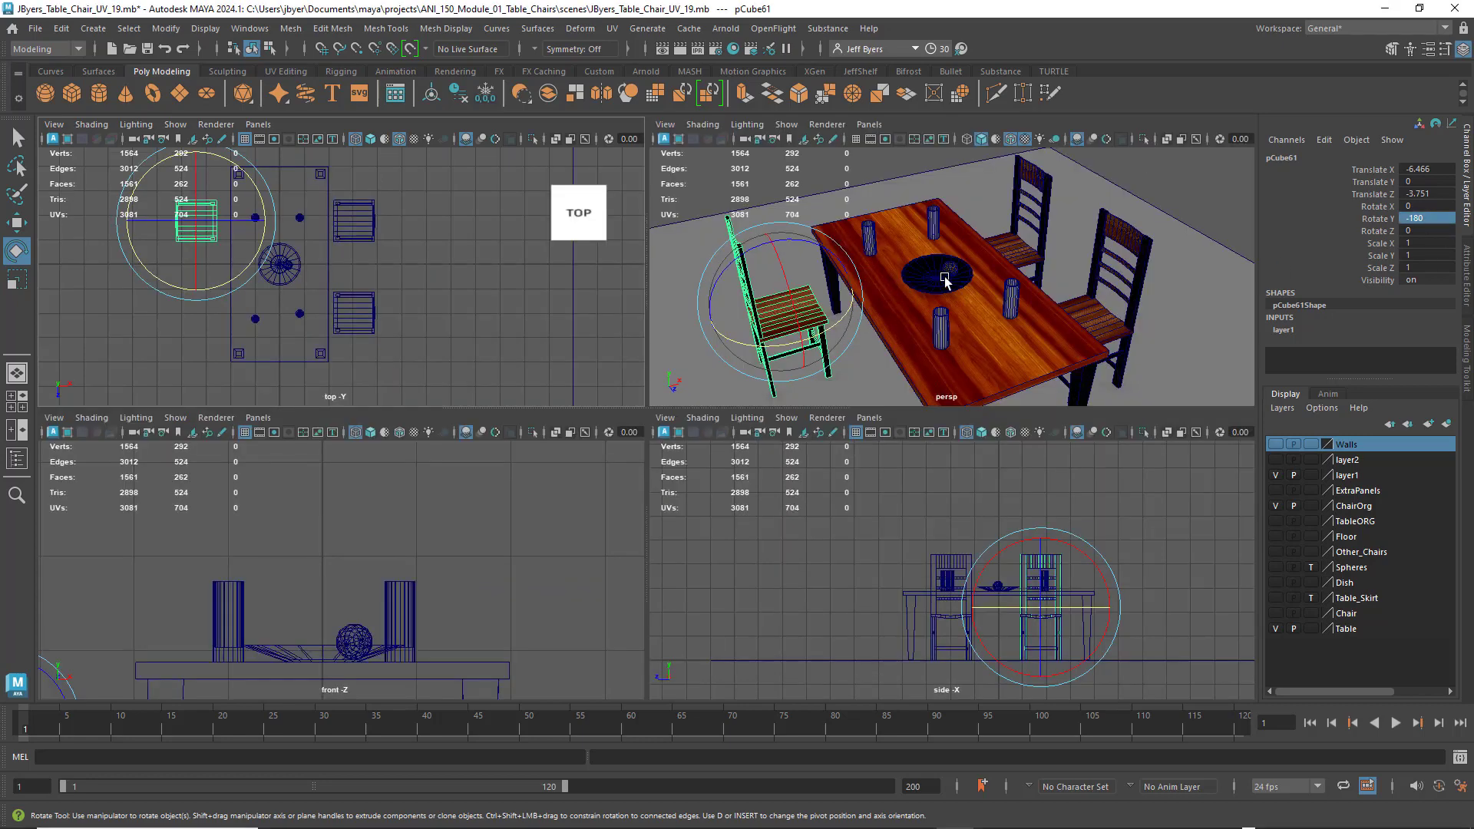
pyautogui.press('space')
pyautogui.press('space')
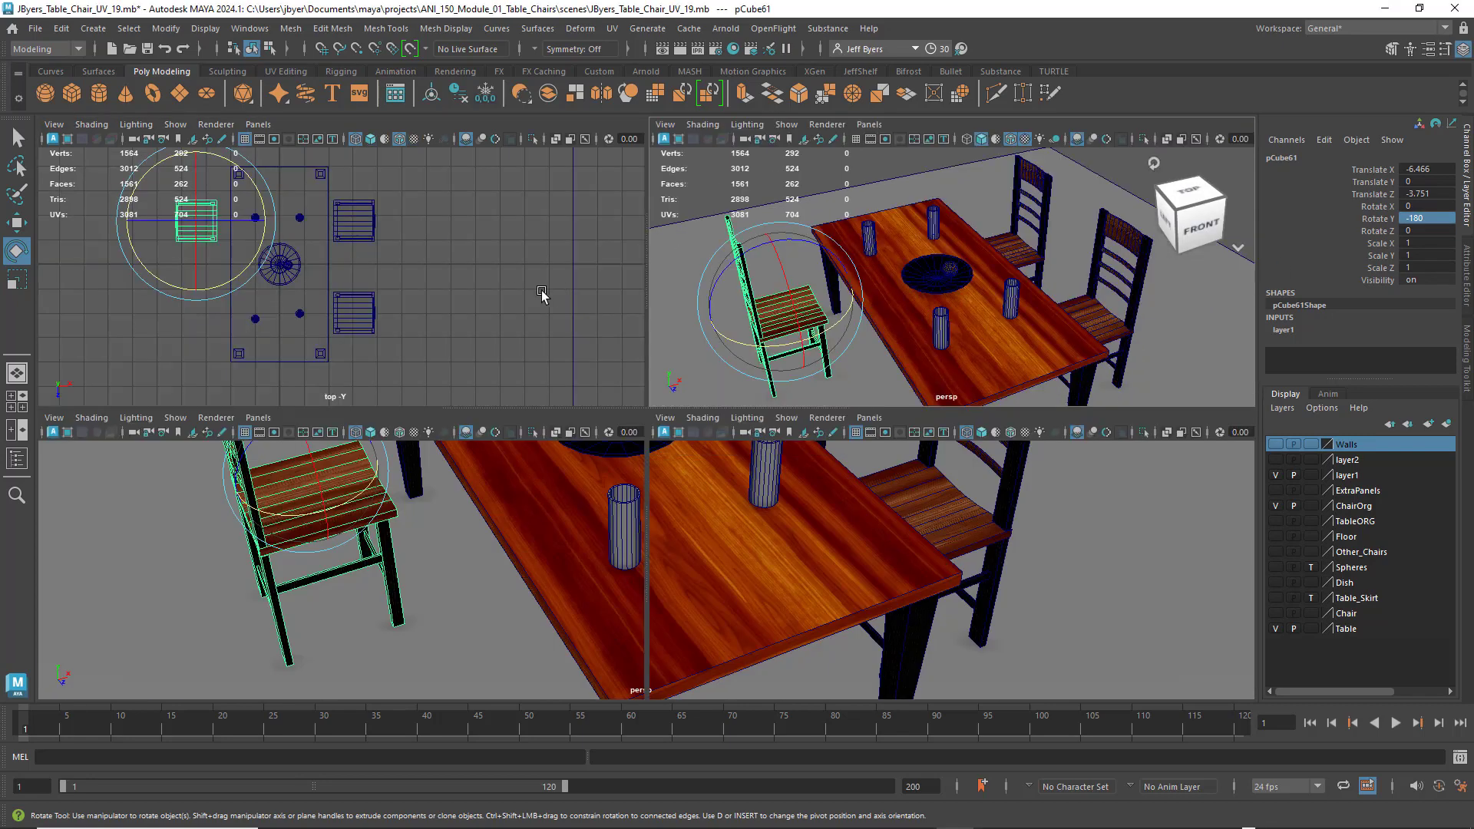
pyautogui.press('space')
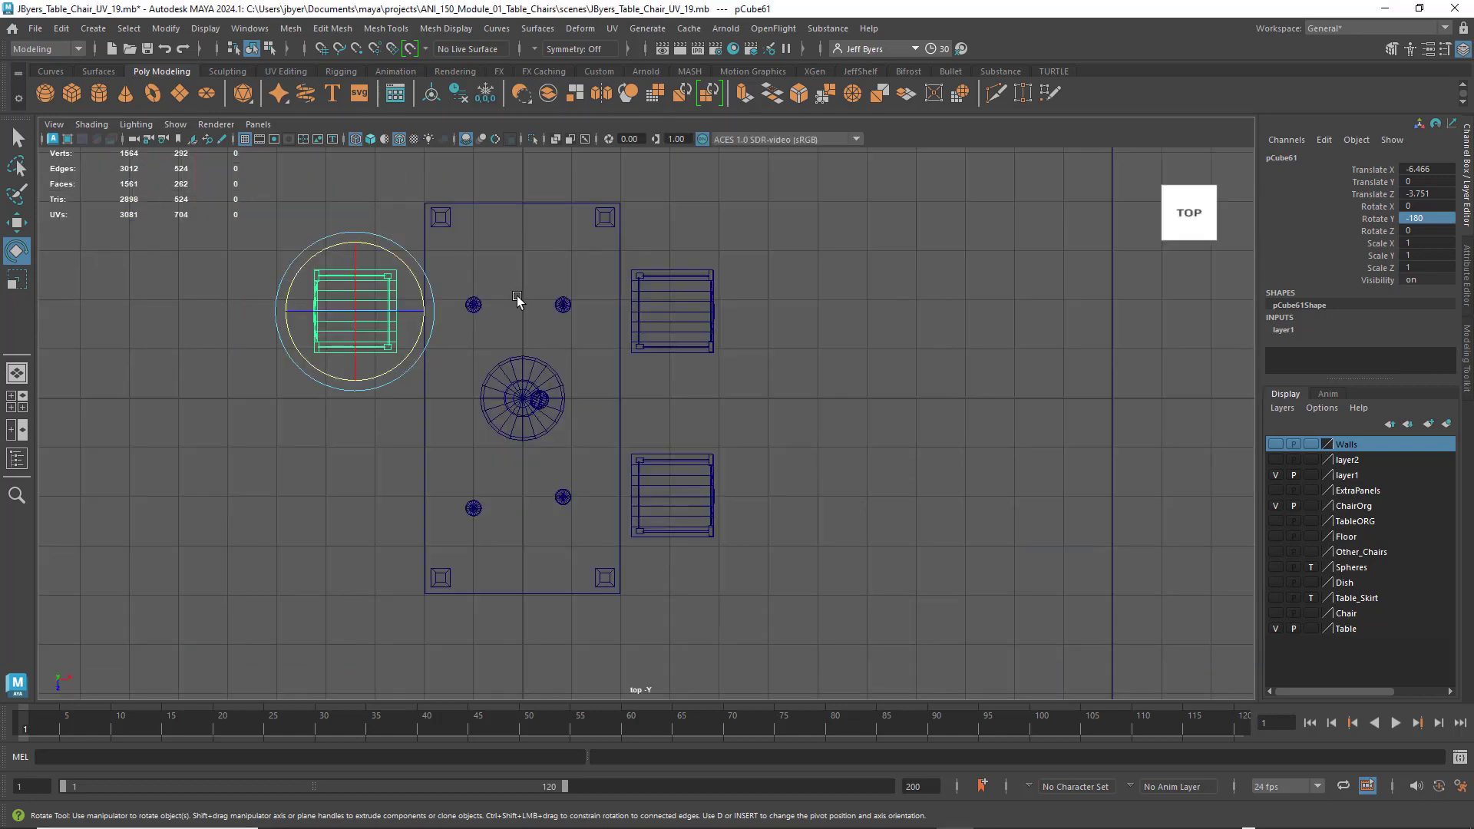
pyautogui.press('w')
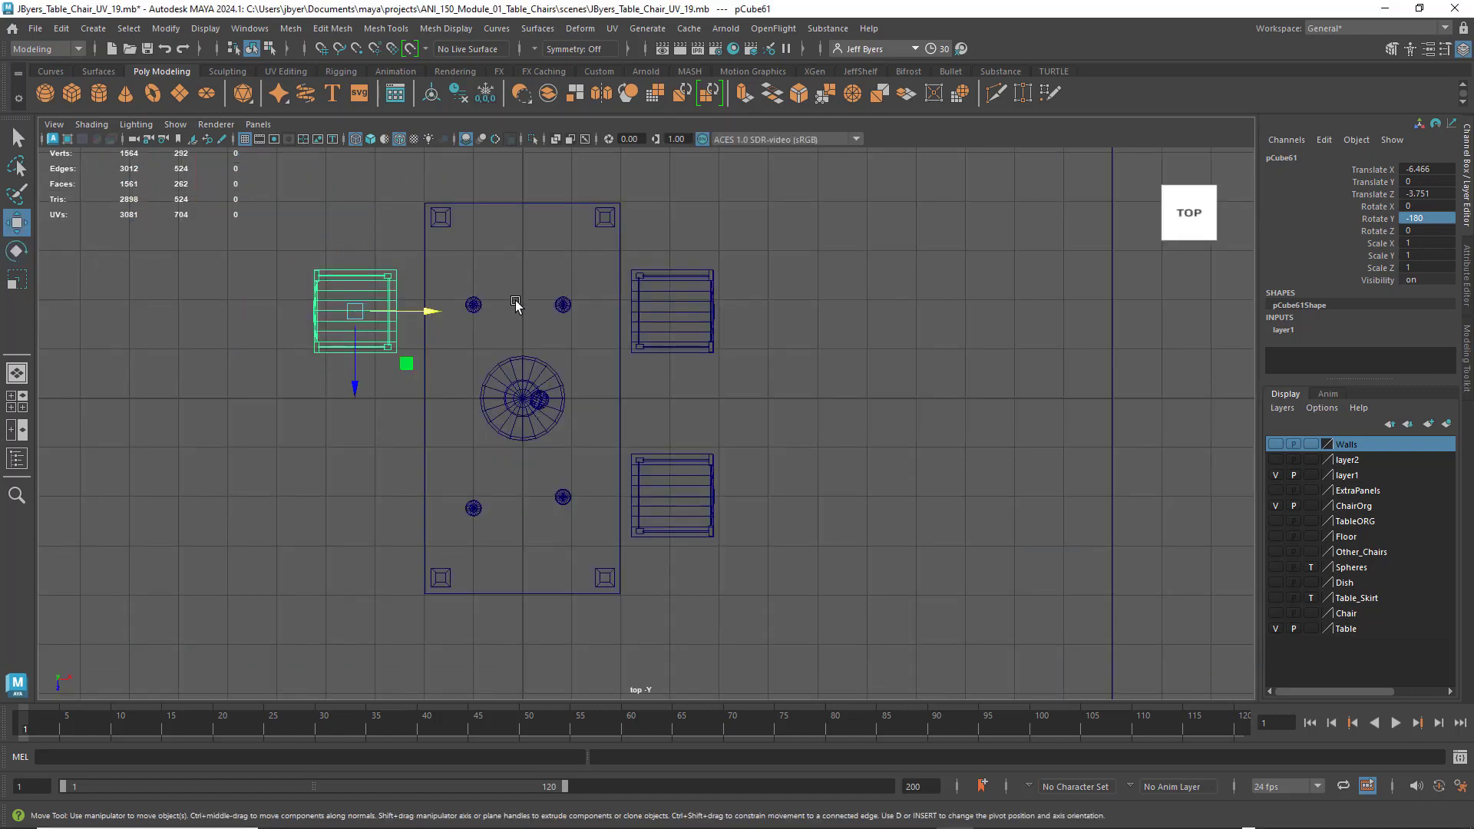
pyautogui.keyDown('shift'); pyautogui.moveTo(355, 388); pyautogui.dragTo(361, 572); pyautogui.keyUp('shift')
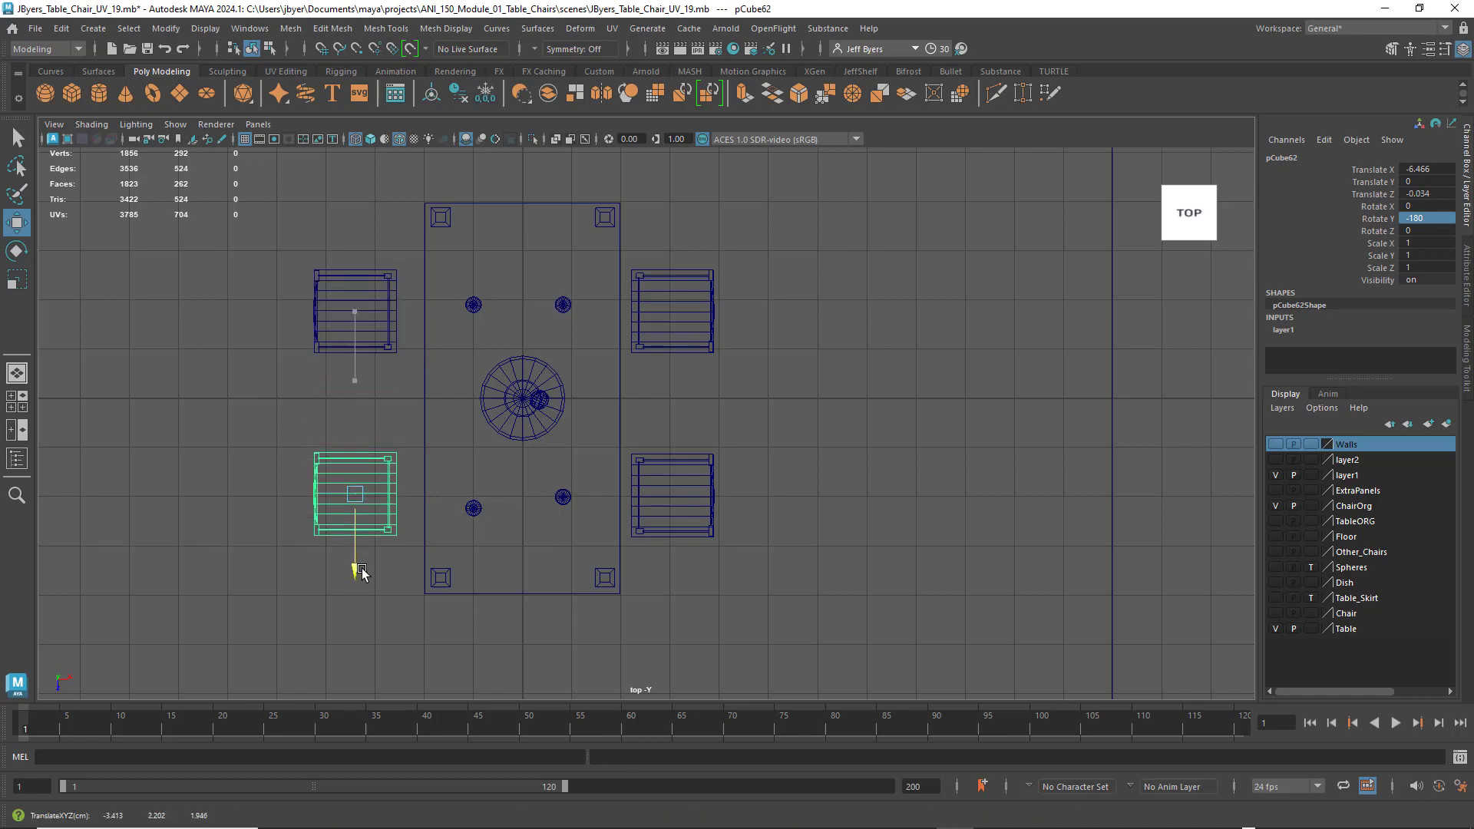
# - Return to the full perspective view, close in on the table, and select the dish sphere
pyautogui.press('space')
pyautogui.press('space')
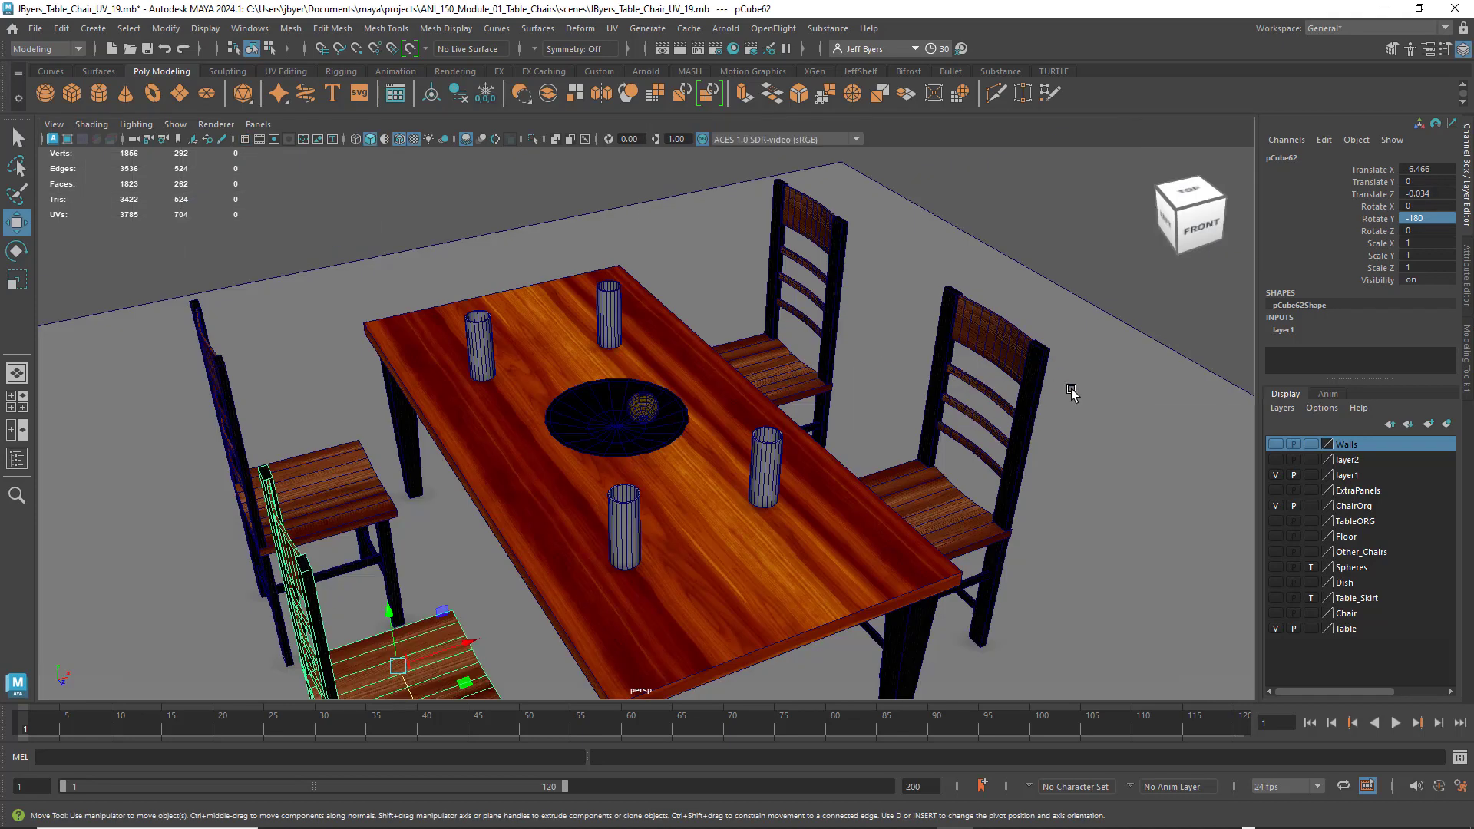
pyautogui.click(1072, 393)
pyautogui.keyDown('alt'); pyautogui.moveTo(833, 428); pyautogui.dragTo(731, 430); pyautogui.keyUp('alt')
pyautogui.scroll(3, 759, 407)
pyautogui.click(680, 393)
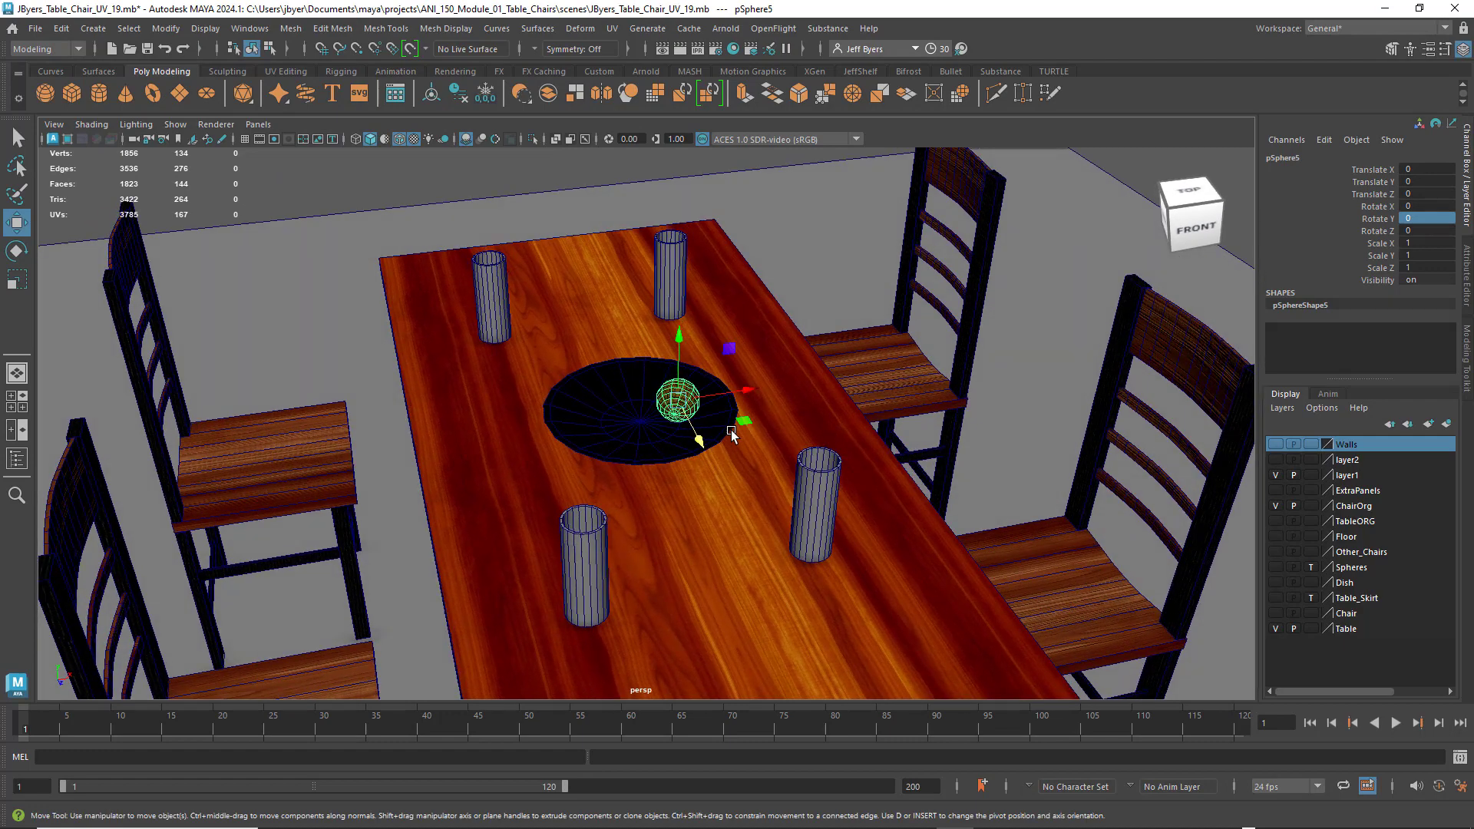
# - Duplicate the sphere, raise the copy beside the first, and rotate it about 93°, 57°, 12°
pyautogui.hotkey('ctrl', 'd')
pyautogui.moveTo(681, 331); pyautogui.dragTo(694, 286)
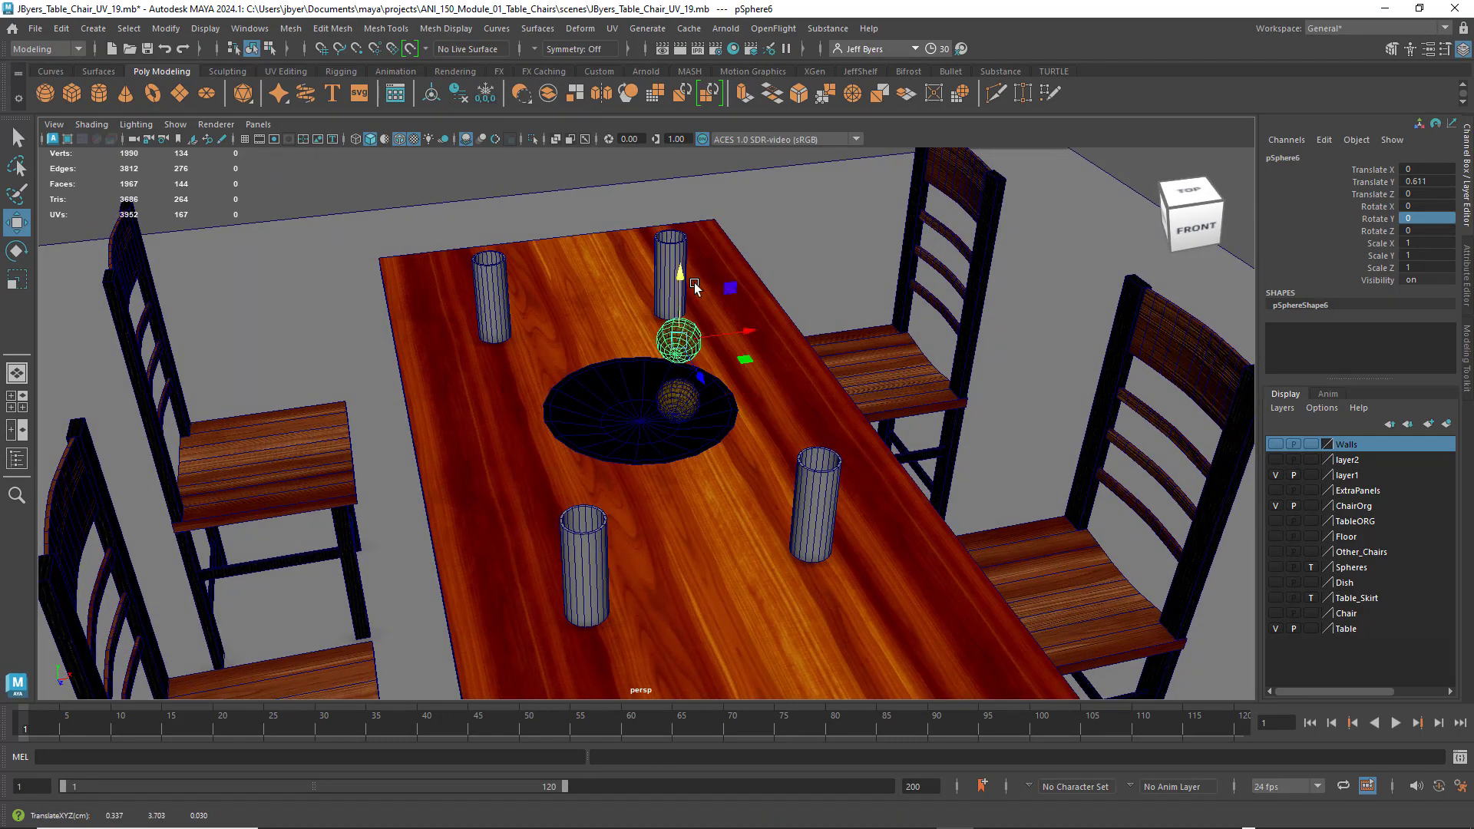
pyautogui.moveTo(741, 332); pyautogui.dragTo(657, 341)
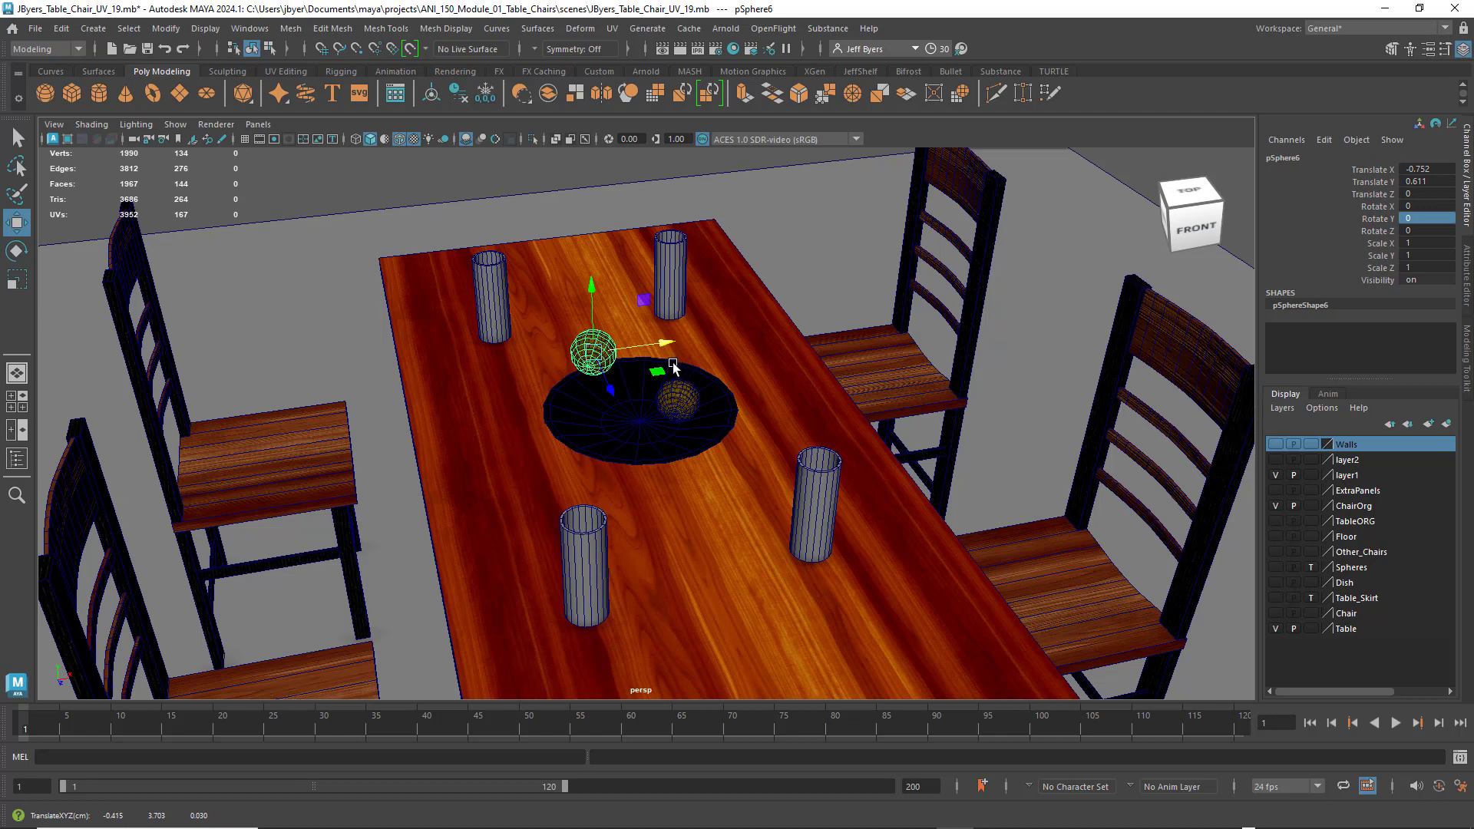
pyautogui.moveTo(673, 366); pyautogui.dragTo(704, 359, button='middle')
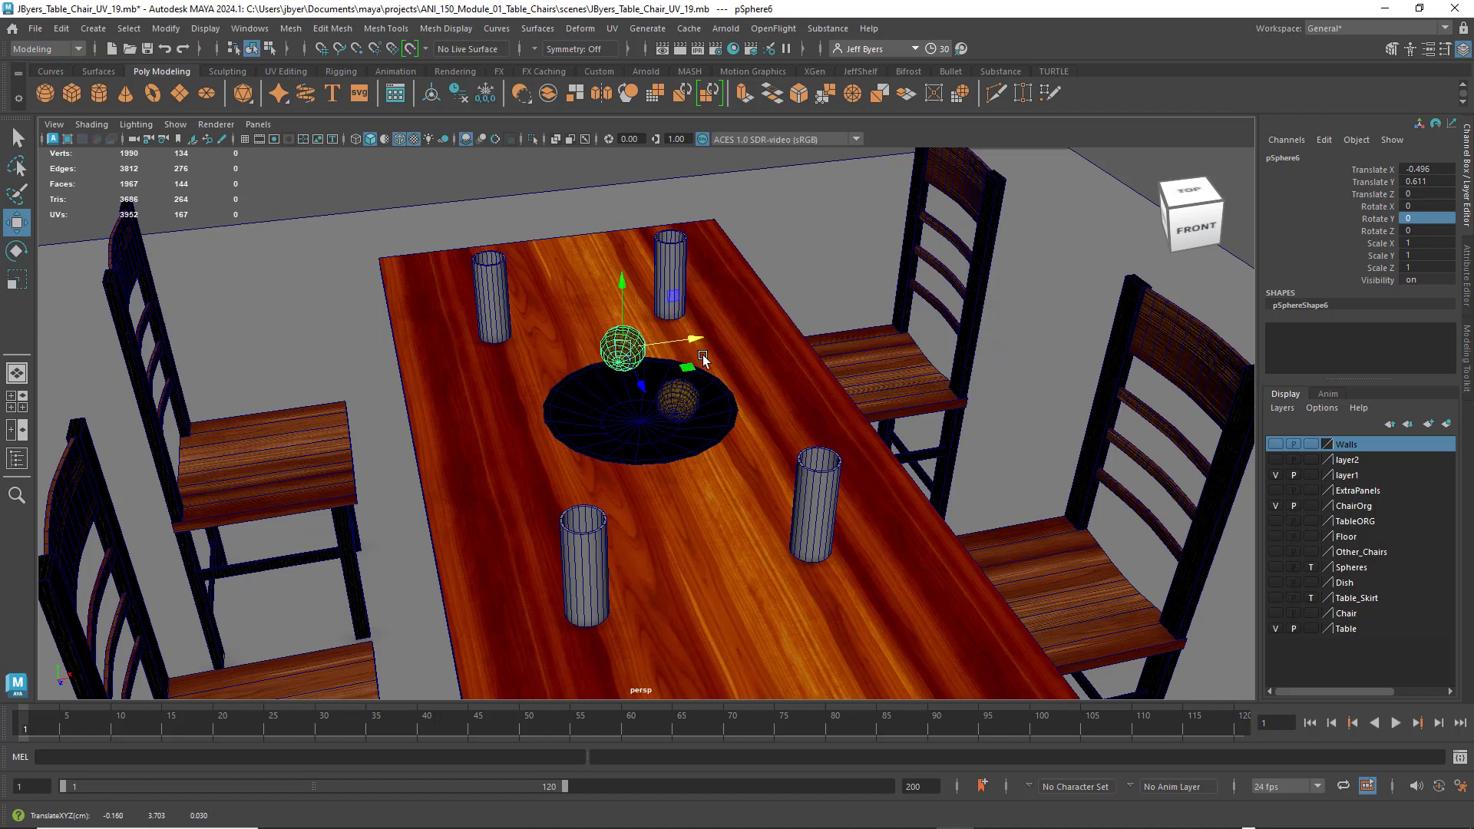
pyautogui.press('e')
pyautogui.moveTo(703, 359); pyautogui.dragTo(618, 317)
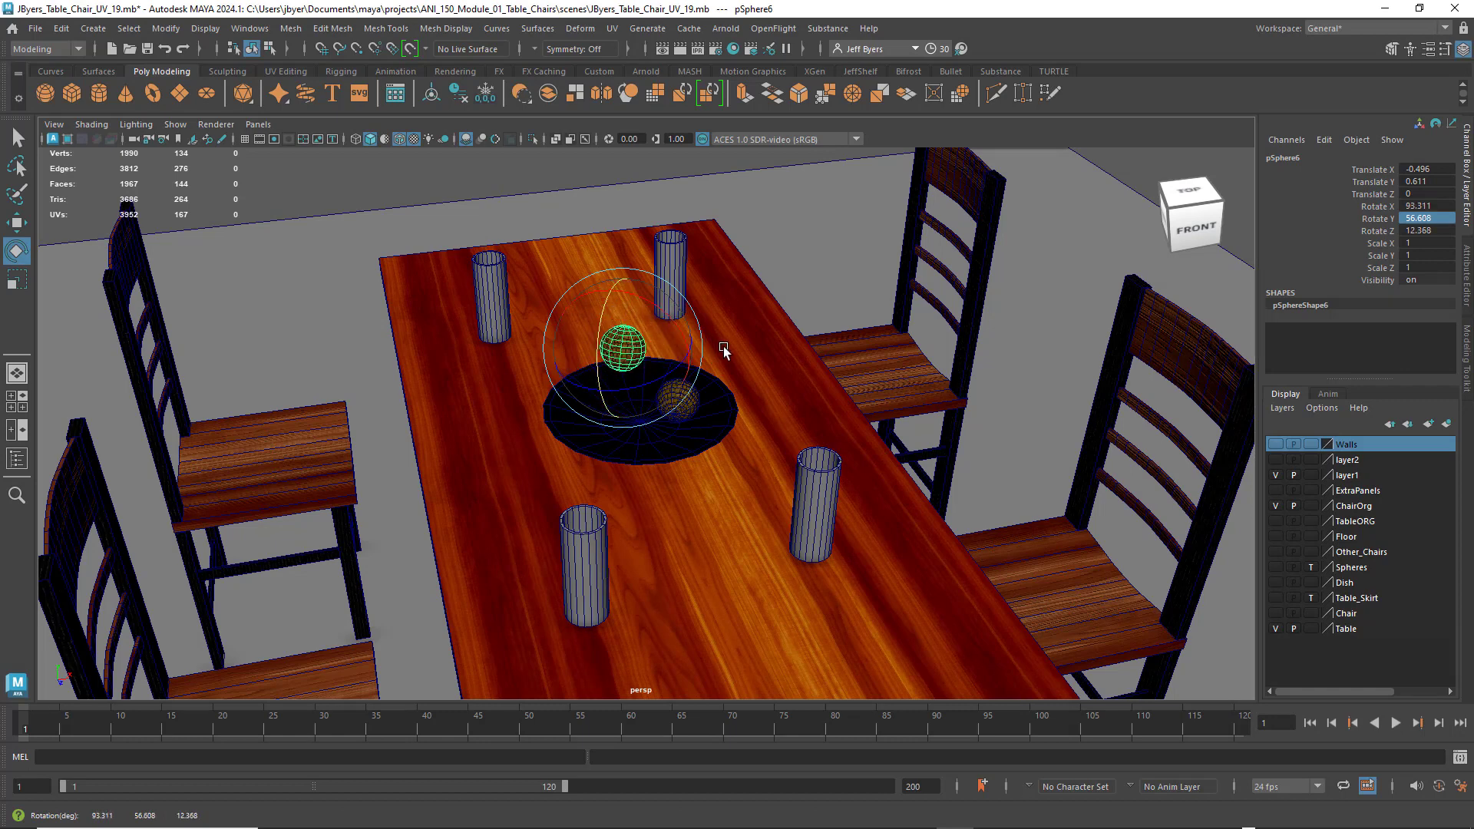
# - In top view, move the second sphere to Translate X -0.357 and Z -0.217
pyautogui.press('space')
pyautogui.press('space')
pyautogui.scroll(2, 525, 343)
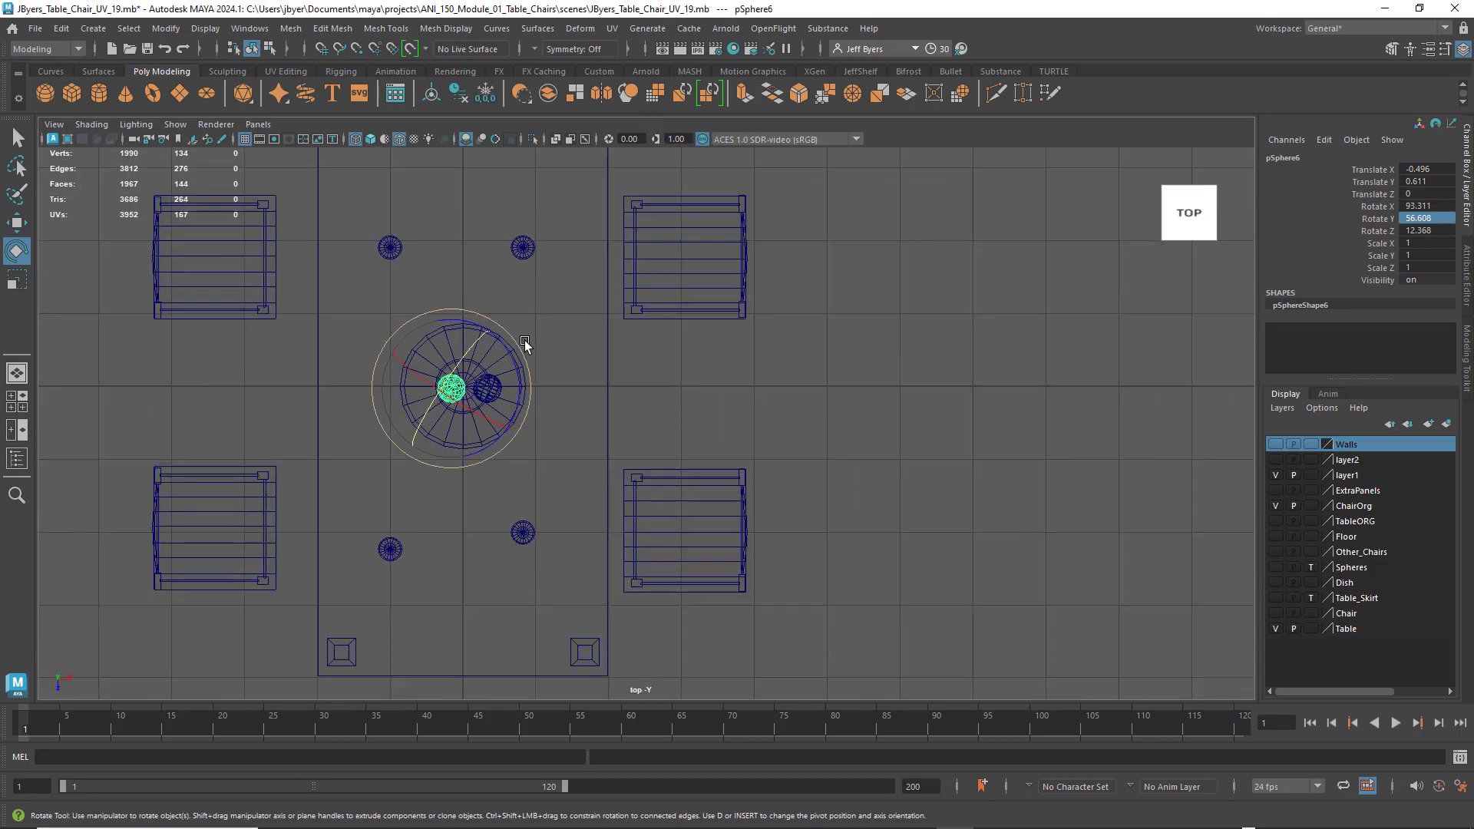
pyautogui.scroll(2, 522, 344)
pyautogui.keyDown('alt'); pyautogui.moveTo(461, 362); pyautogui.dragTo(638, 428, button='middle'); pyautogui.keyUp('alt')
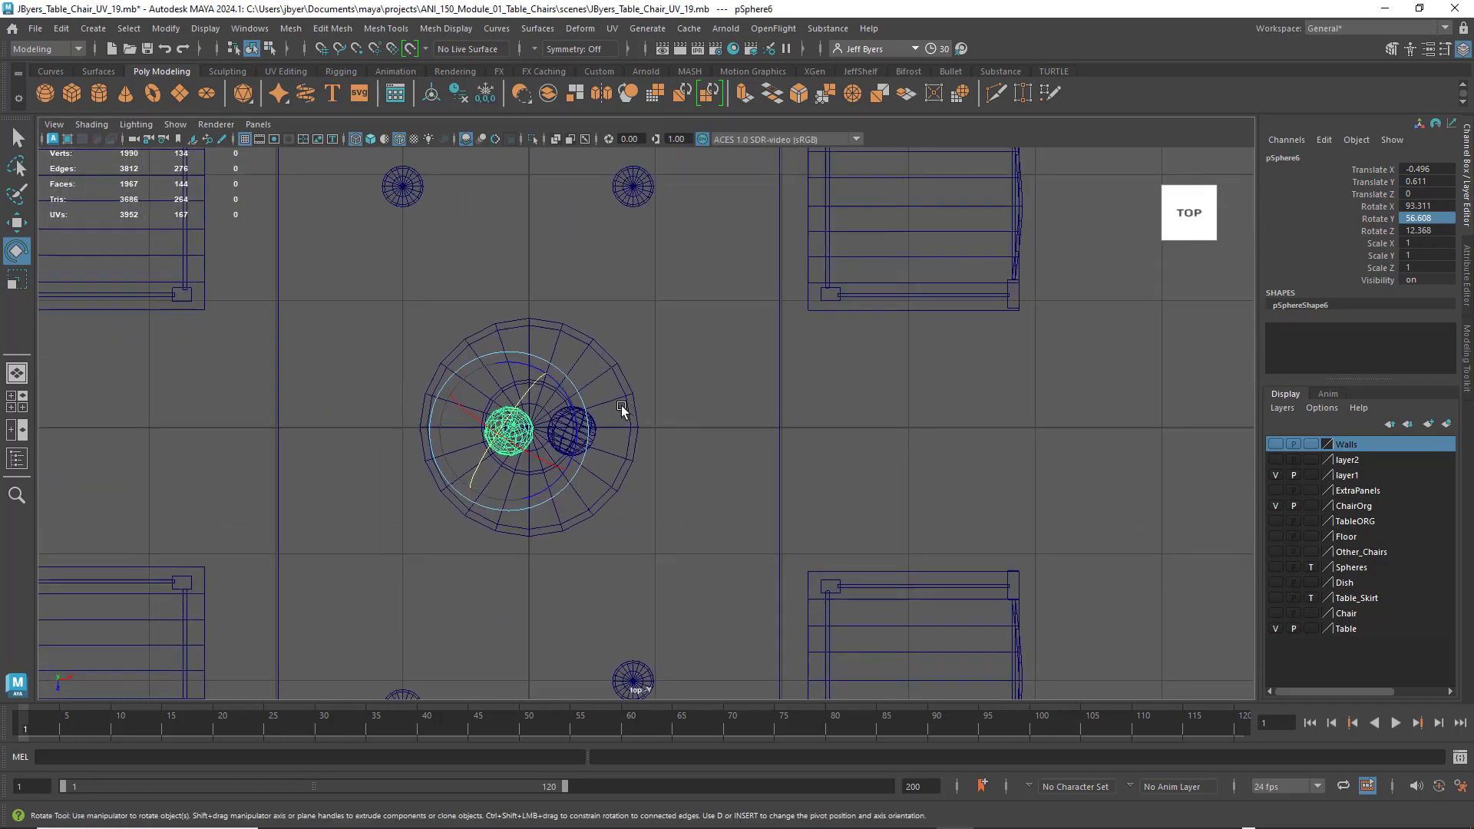
pyautogui.scroll(2, 580, 411)
pyautogui.press('w')
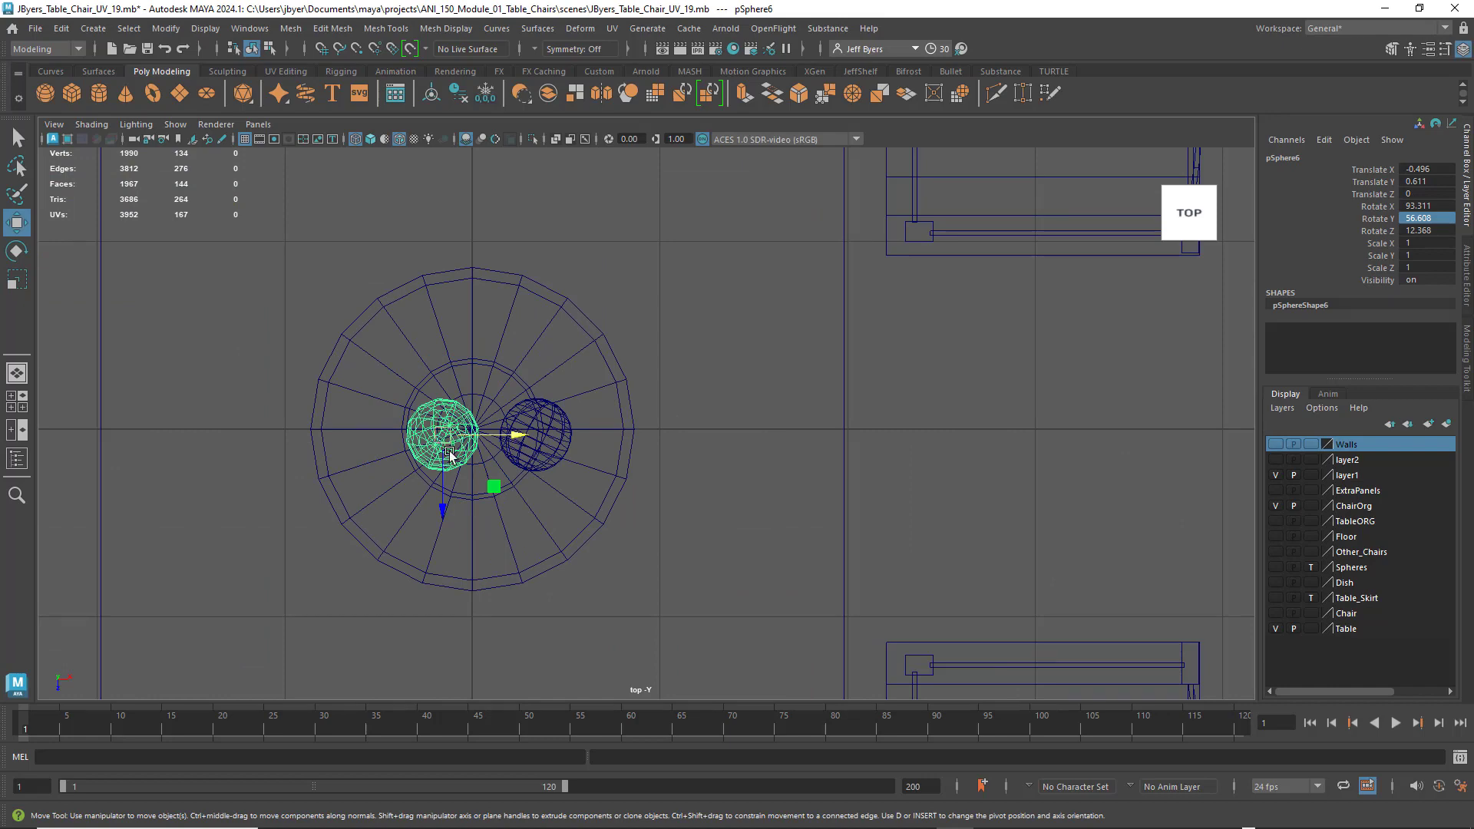
pyautogui.moveTo(445, 486); pyautogui.dragTo(450, 445)
pyautogui.moveTo(509, 393); pyautogui.dragTo(536, 399)
# - Return to the full-size perspective view and orbit close in on the dish
pyautogui.press('space')
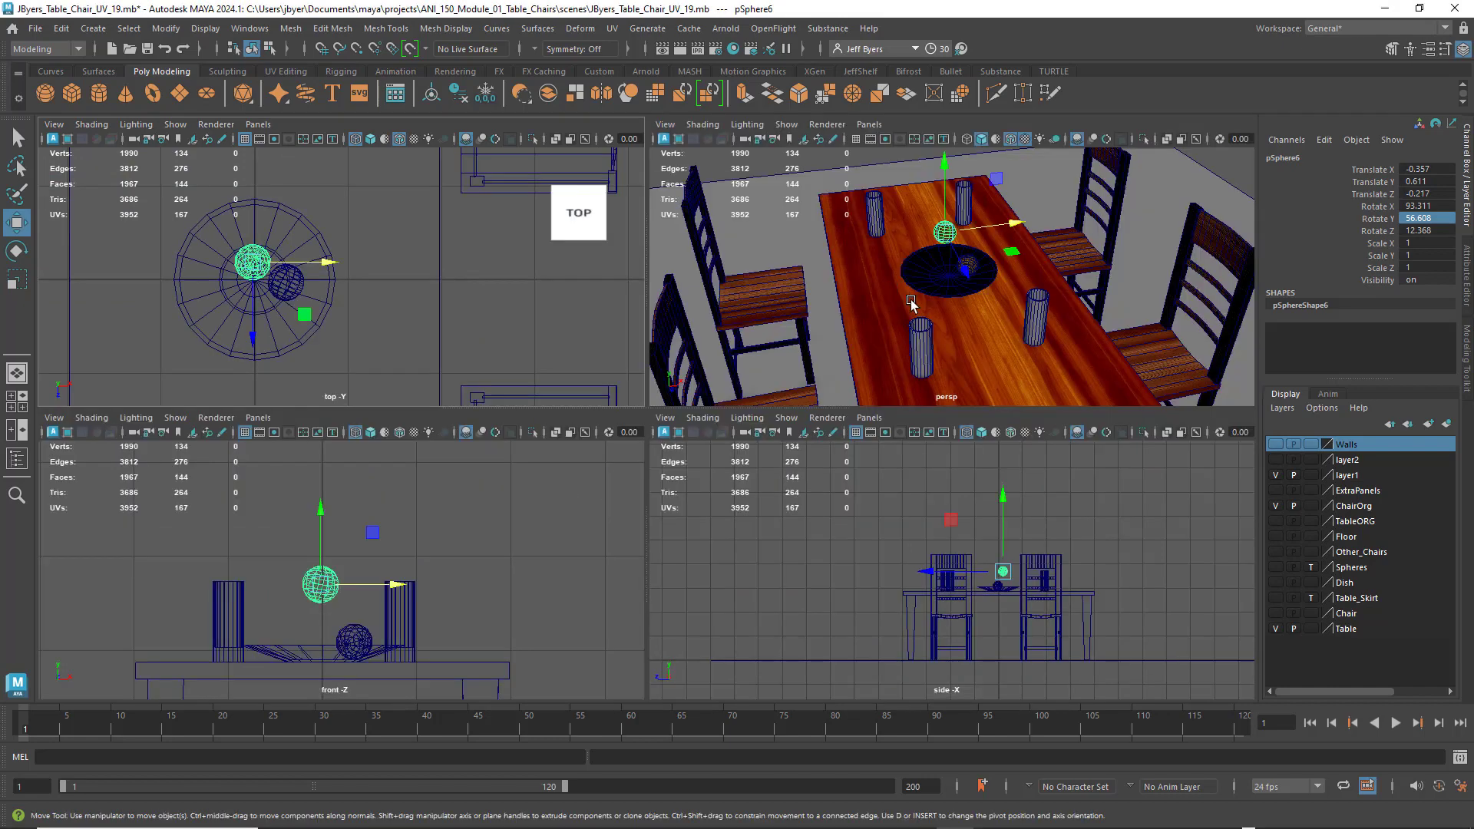
pyautogui.press('space')
pyautogui.keyDown('alt'); pyautogui.moveTo(822, 384); pyautogui.dragTo(638, 386); pyautogui.keyUp('alt')
pyautogui.scroll(6, 840, 339)
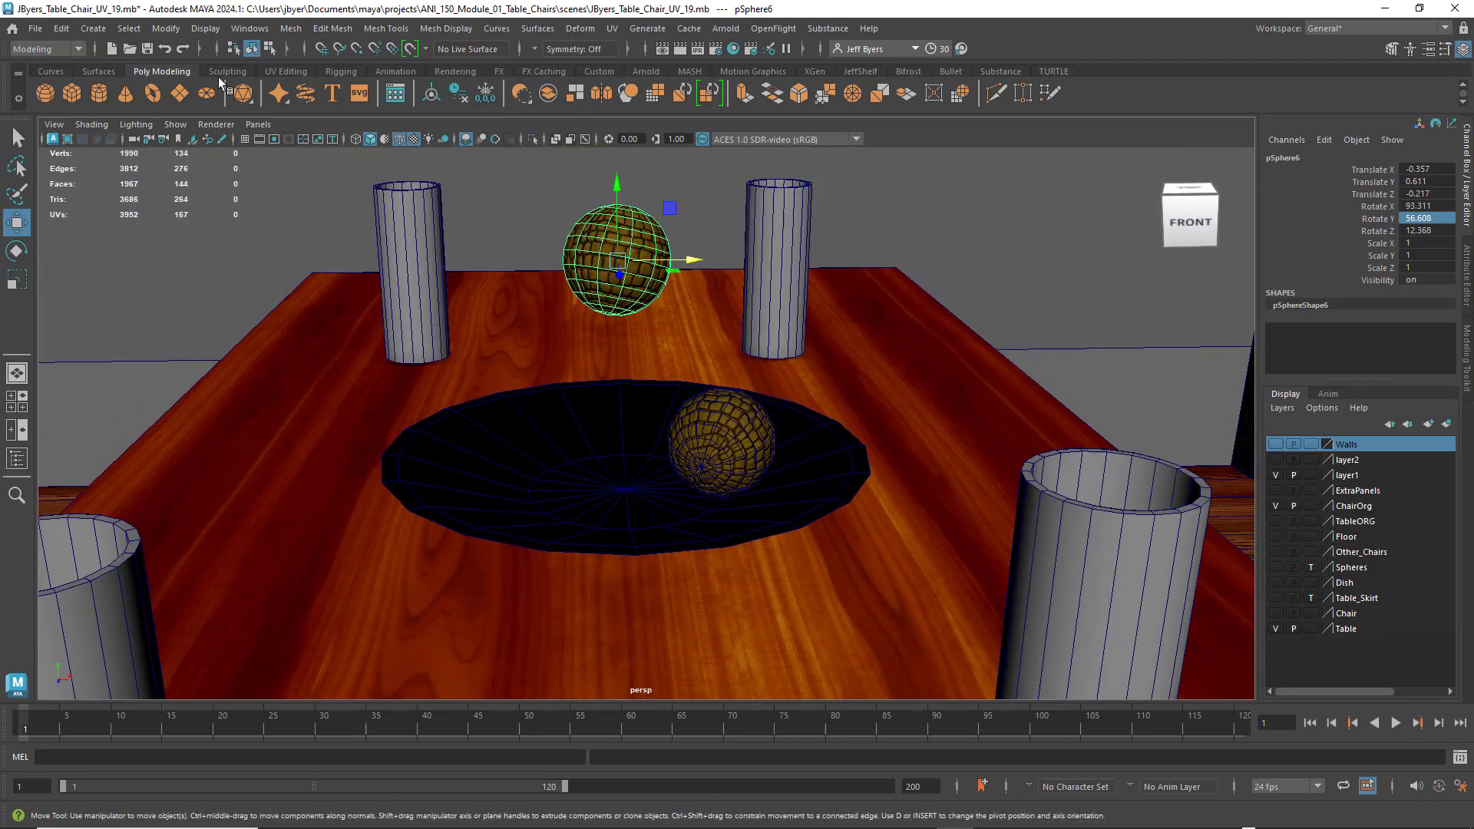
# - Snap the floating sphere's underside onto the dish surface with the Snap Together Tool
pyautogui.press('q')
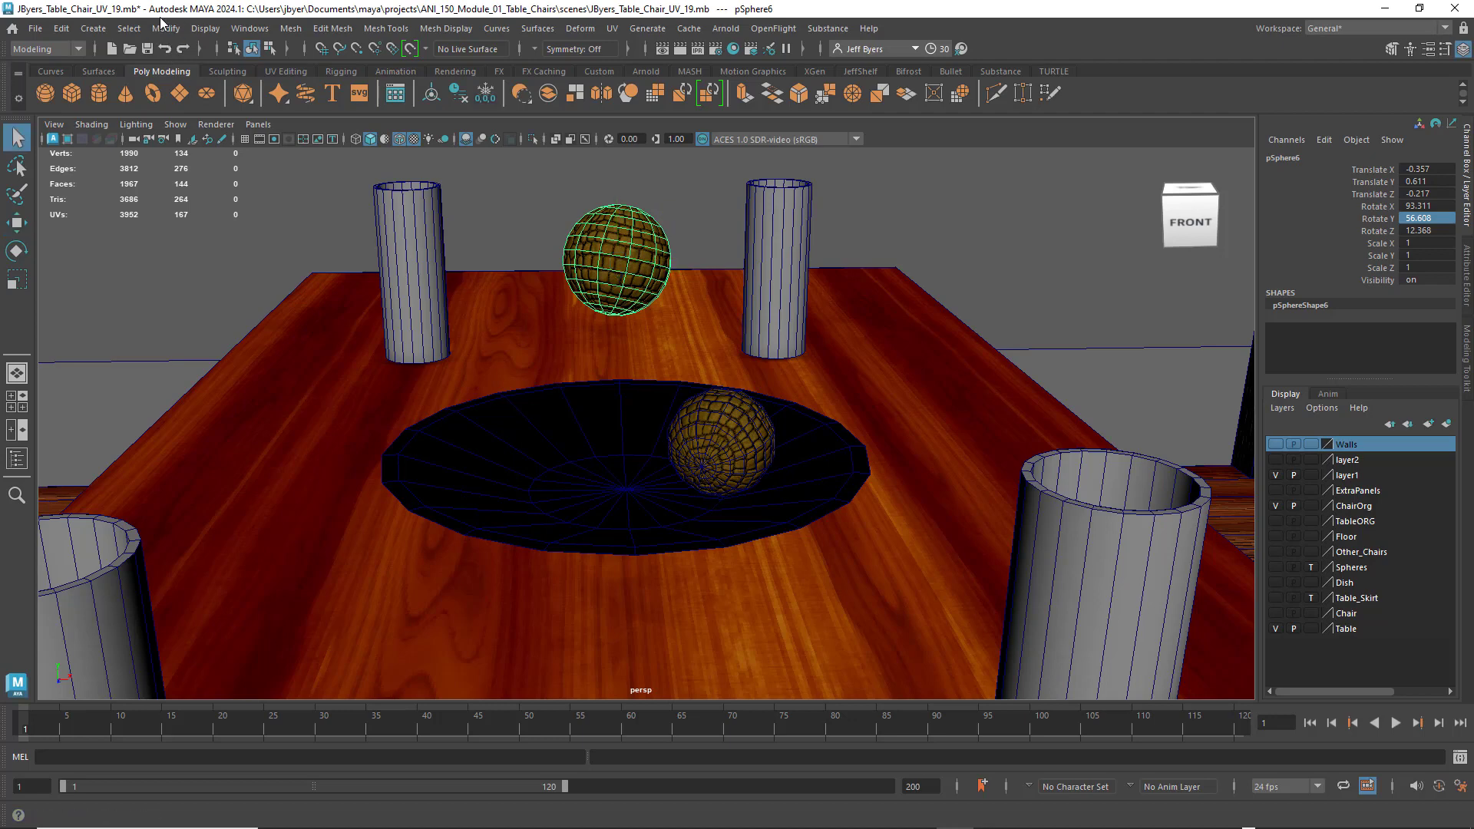
pyautogui.click(167, 29)
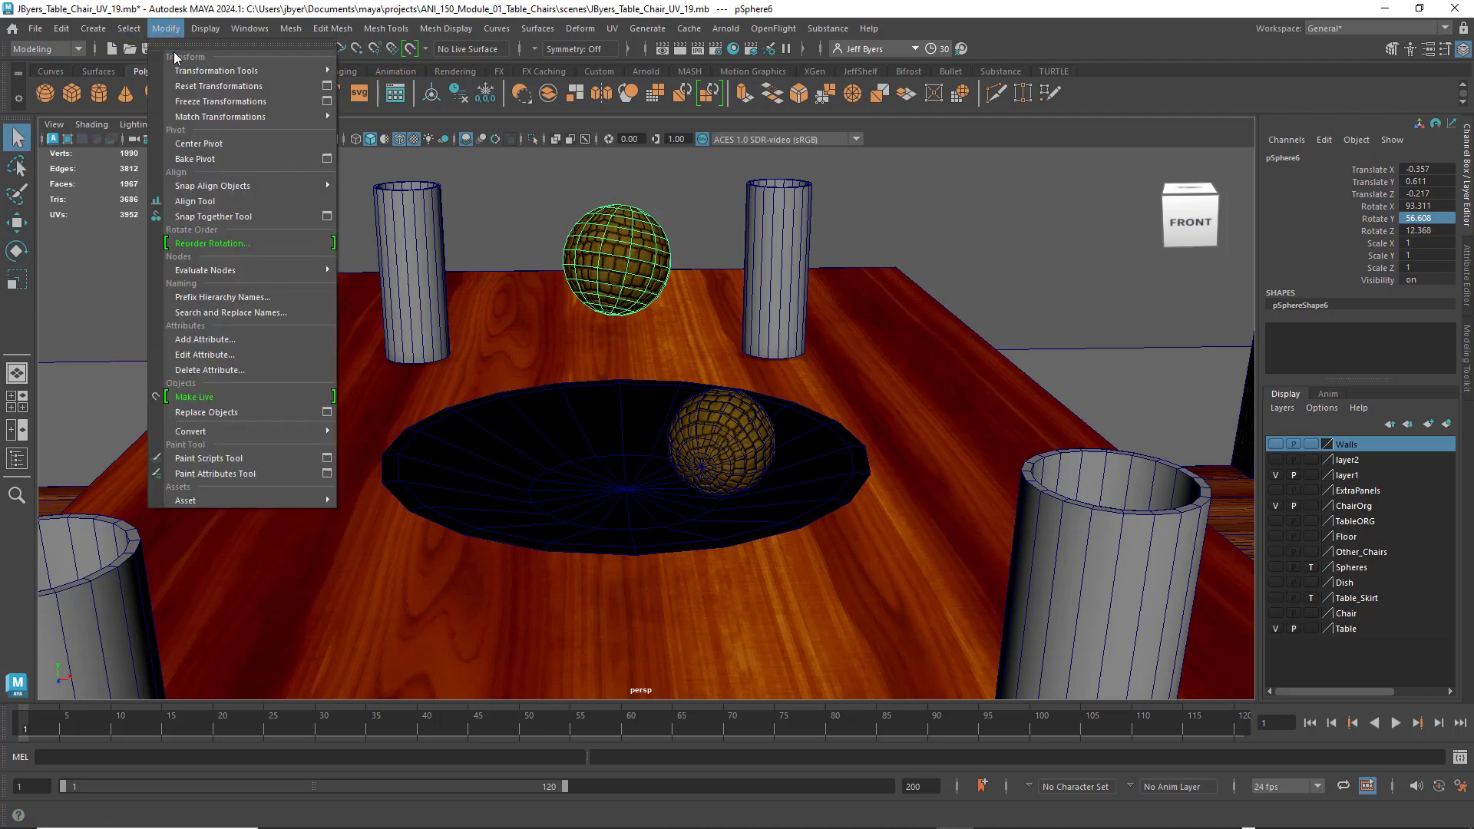
pyautogui.click(212, 217)
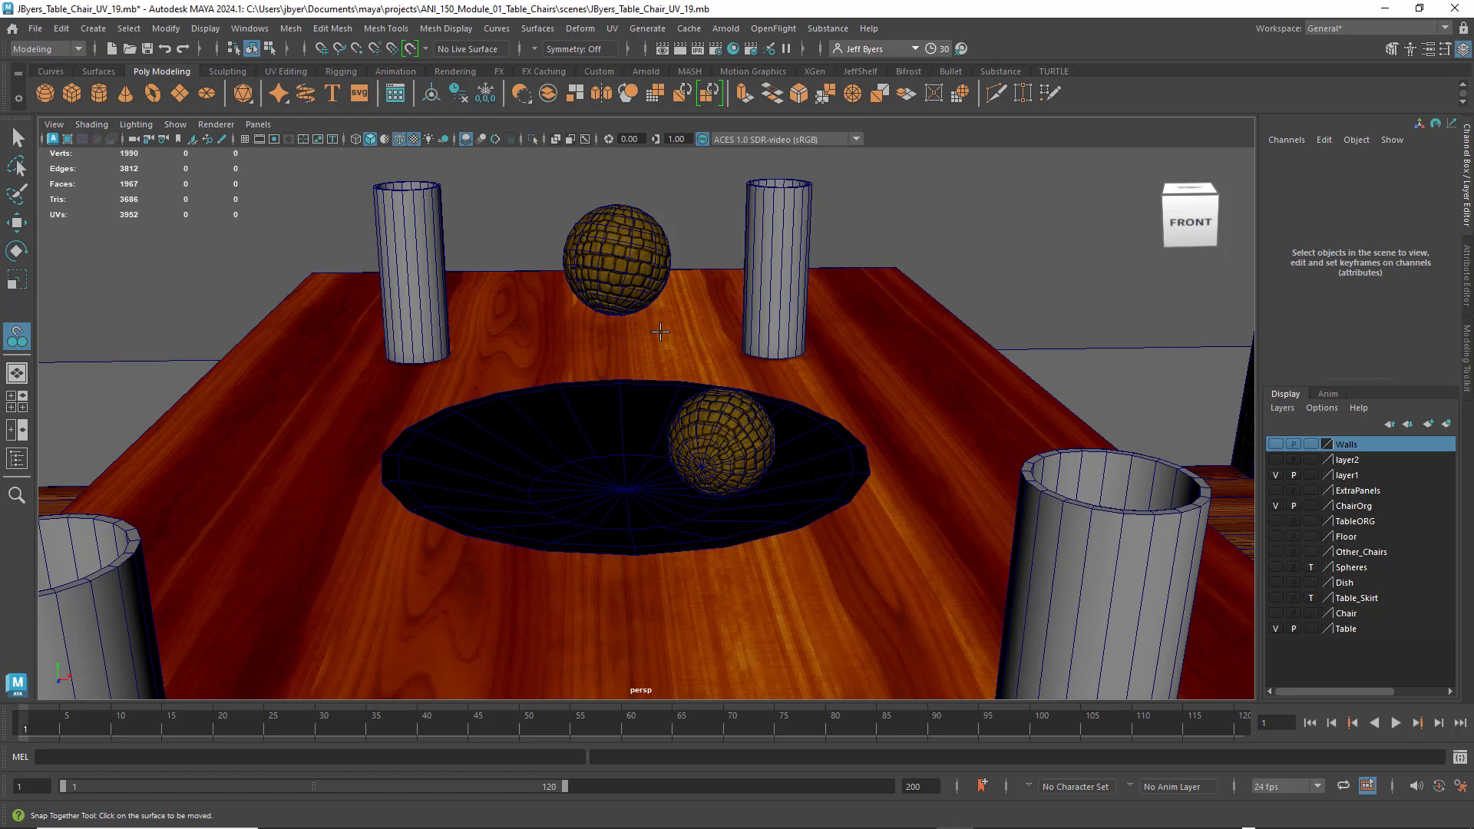
pyautogui.keyDown('alt'); pyautogui.moveTo(661, 332); pyautogui.dragTo(650, 313); pyautogui.keyUp('alt')
pyautogui.scroll(5, 615, 323)
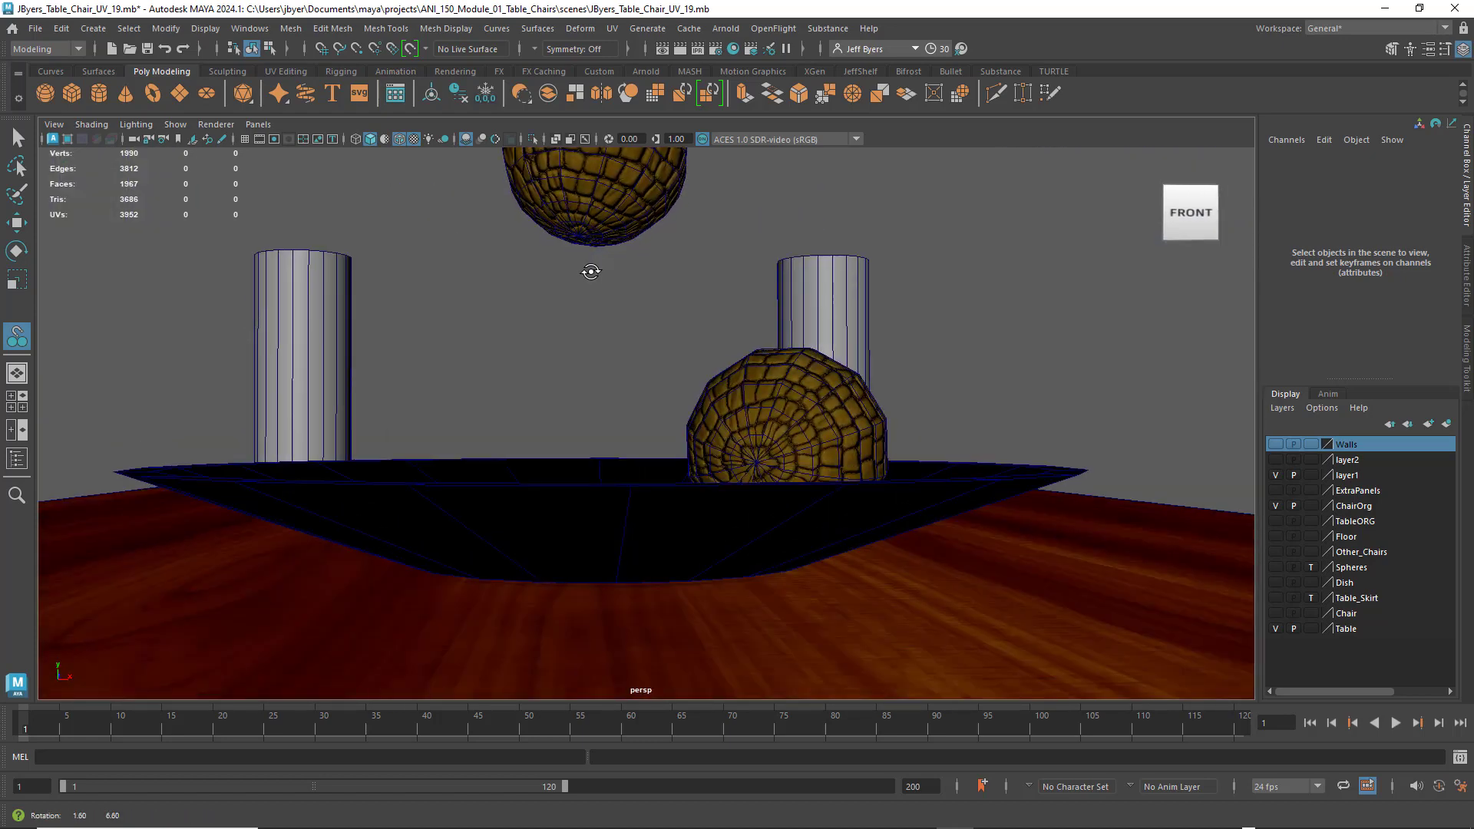
pyautogui.click(589, 237)
pyautogui.keyDown('alt'); pyautogui.moveTo(615, 303); pyautogui.dragTo(606, 385); pyautogui.keyUp('alt')
pyautogui.click(611, 399)
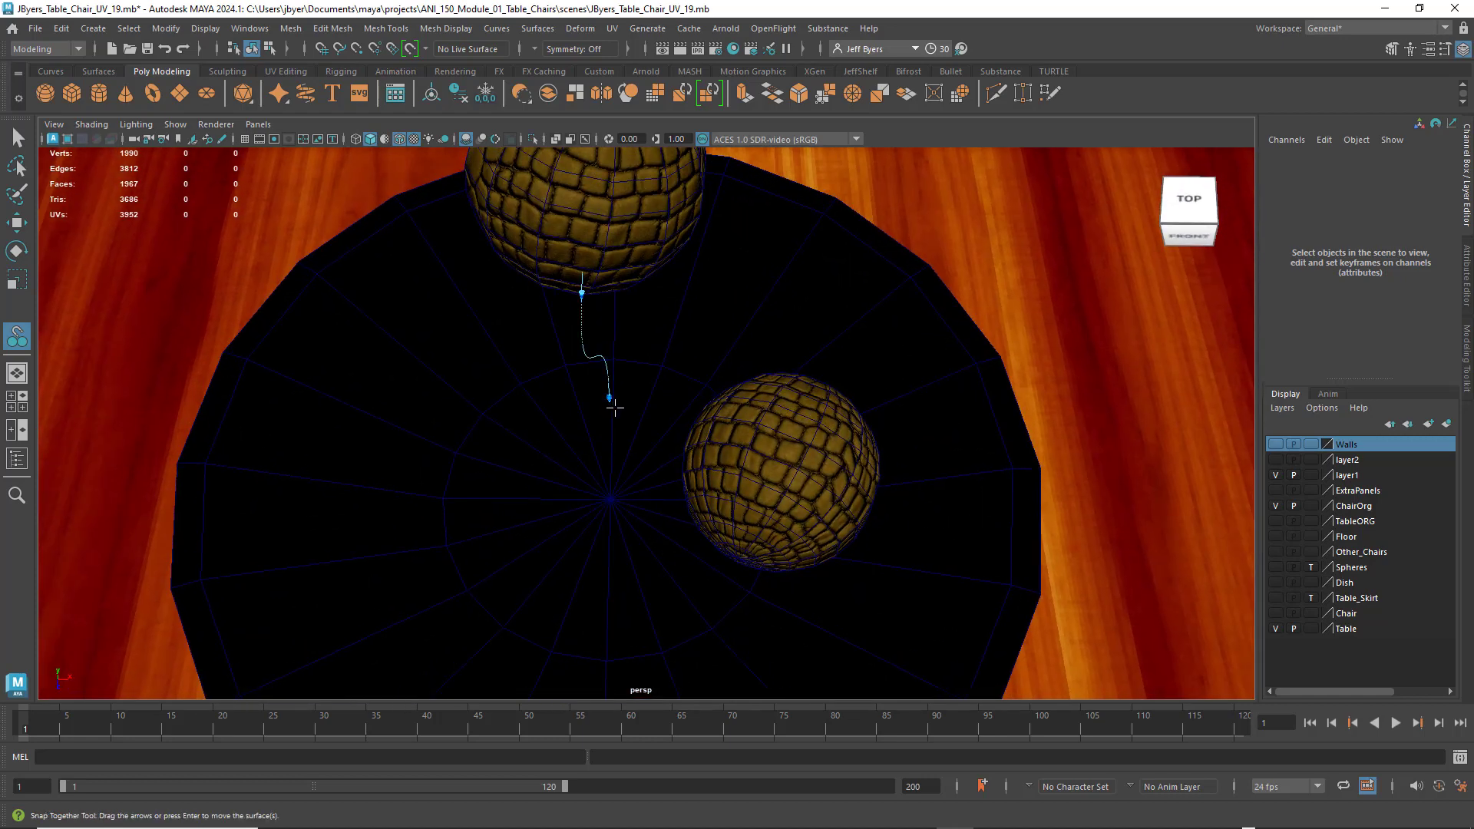
pyautogui.press('Return')
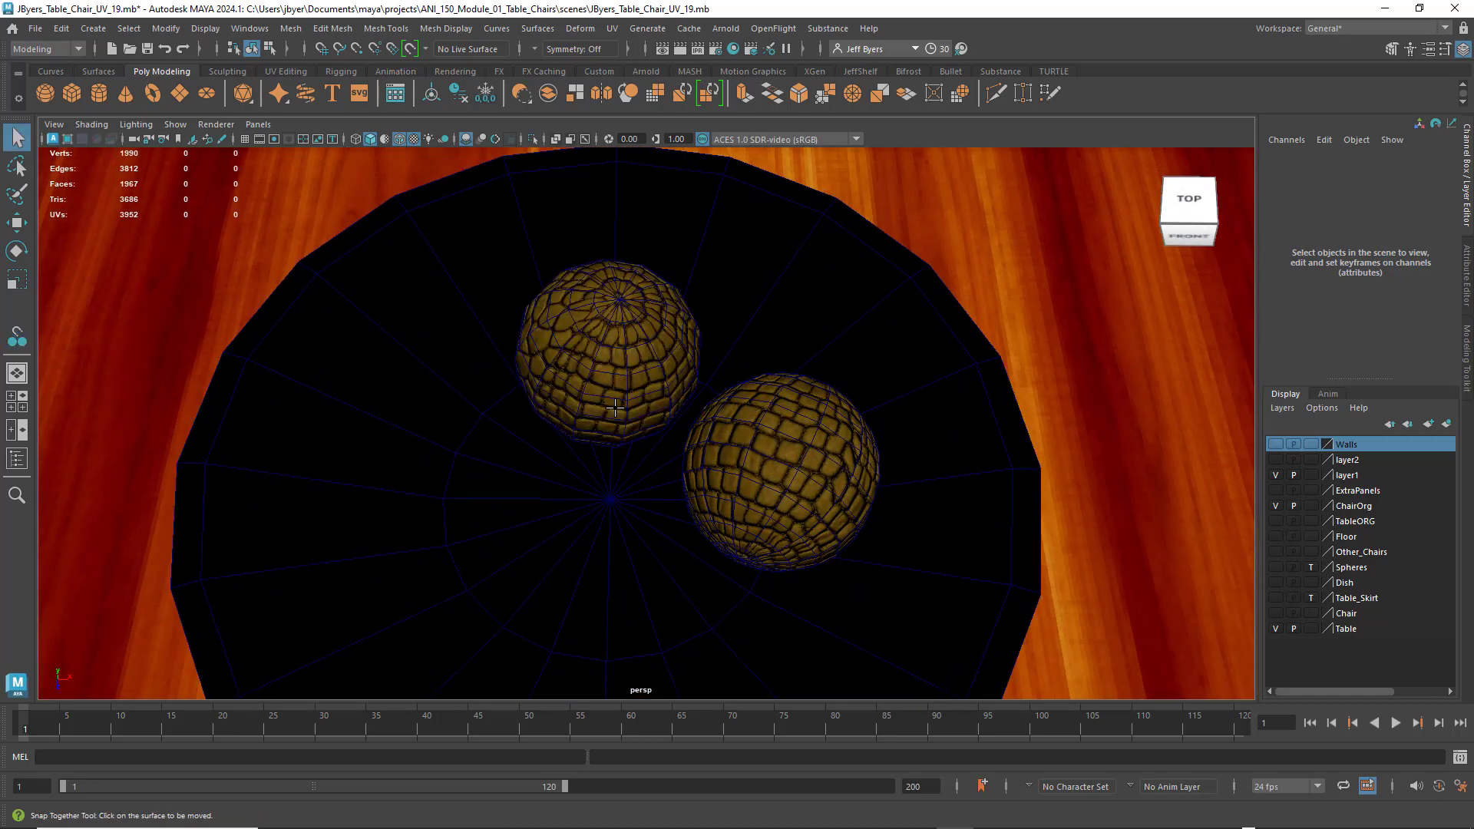
# - Orbit to a tilted view of the two spheres resting in the dish
pyautogui.press('q')
pyautogui.scroll(3, 686, 398)
pyautogui.scroll(-5, 681, 400)
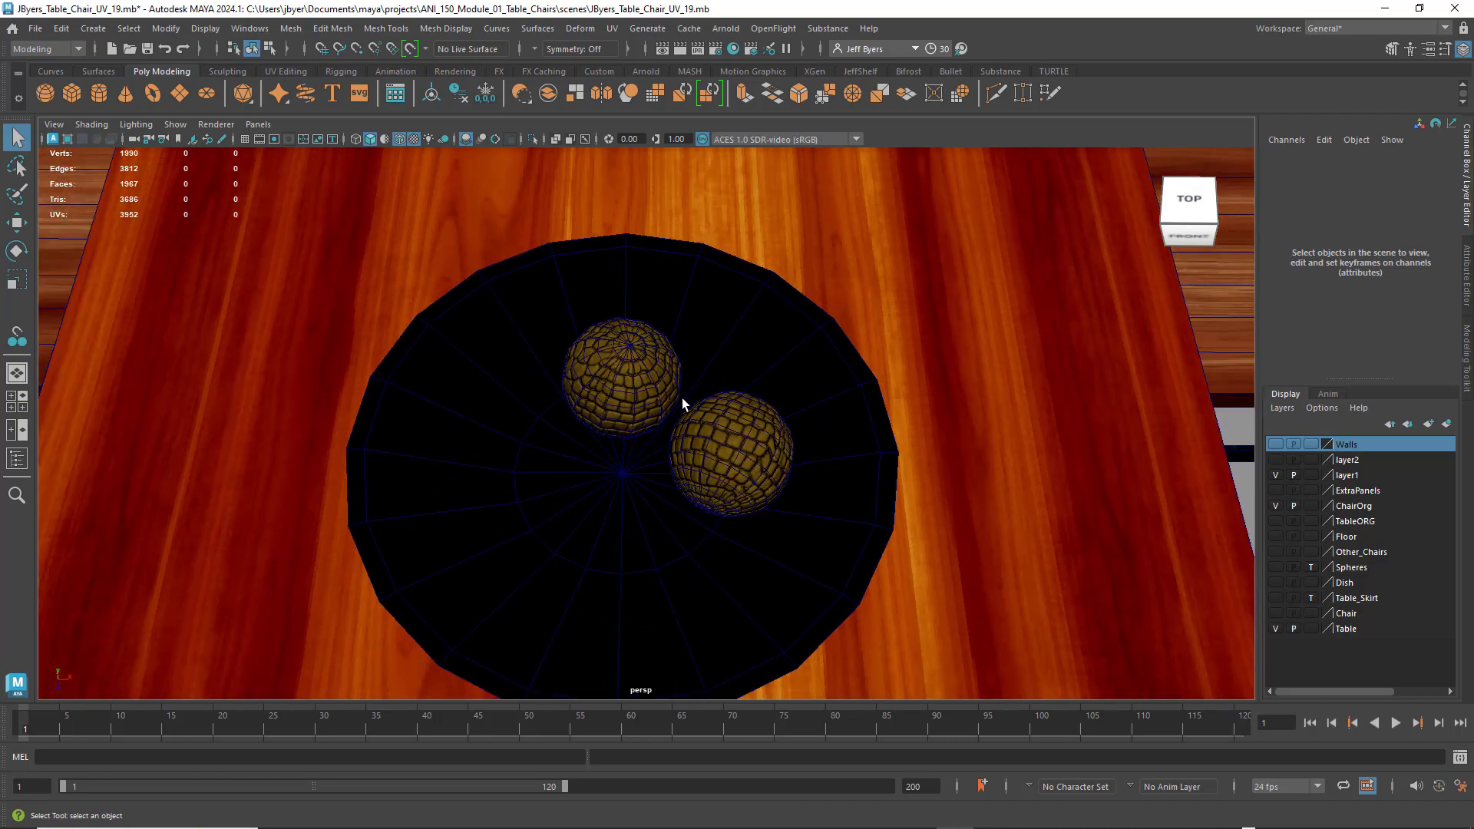
pyautogui.keyDown('alt'); pyautogui.moveTo(682, 397); pyautogui.dragTo(640, 379); pyautogui.keyUp('alt')
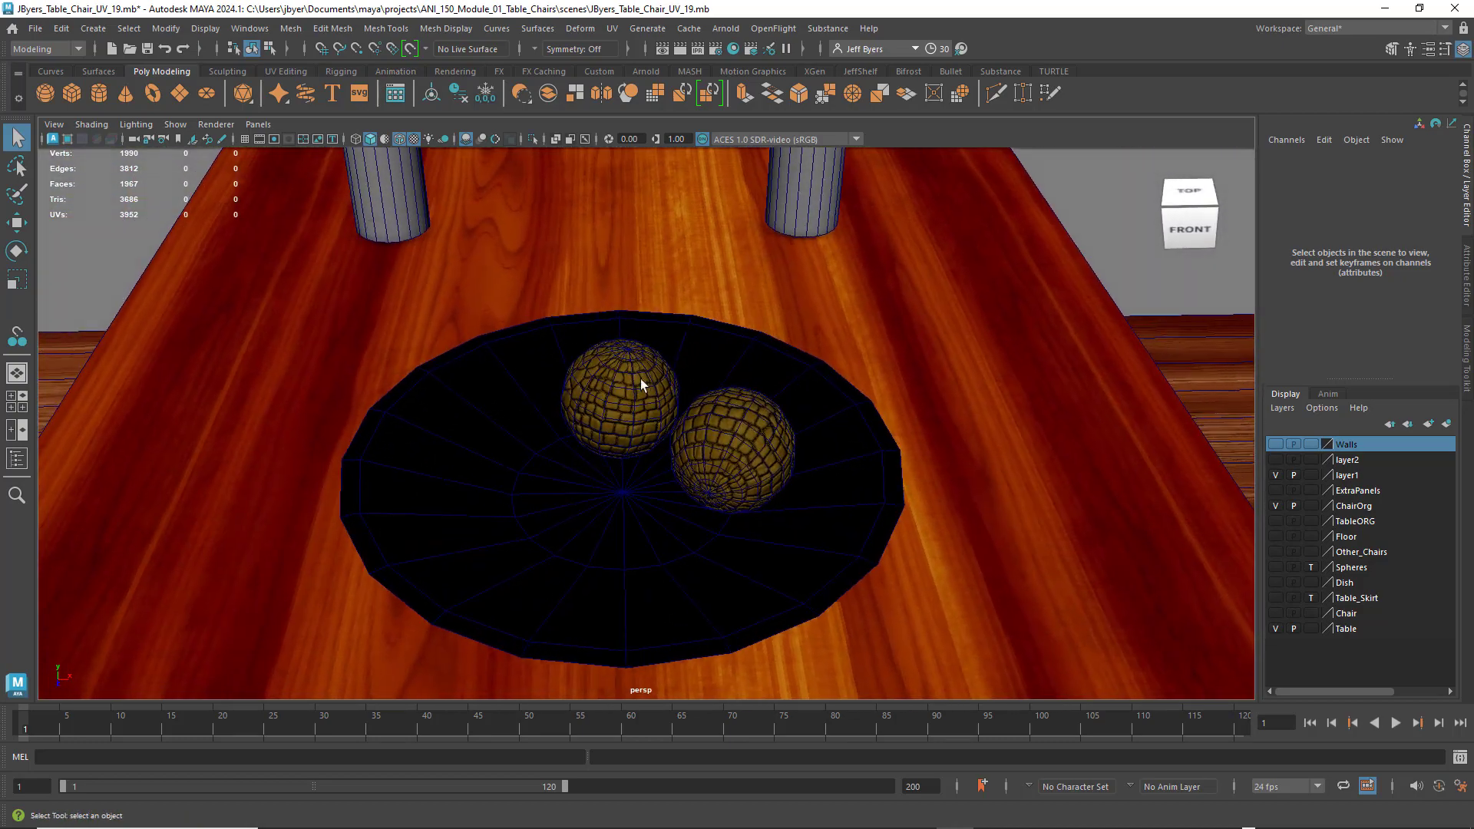
# - Duplicate the right-hand dish sphere and lift the copy above the dish
pyautogui.click(729, 431)
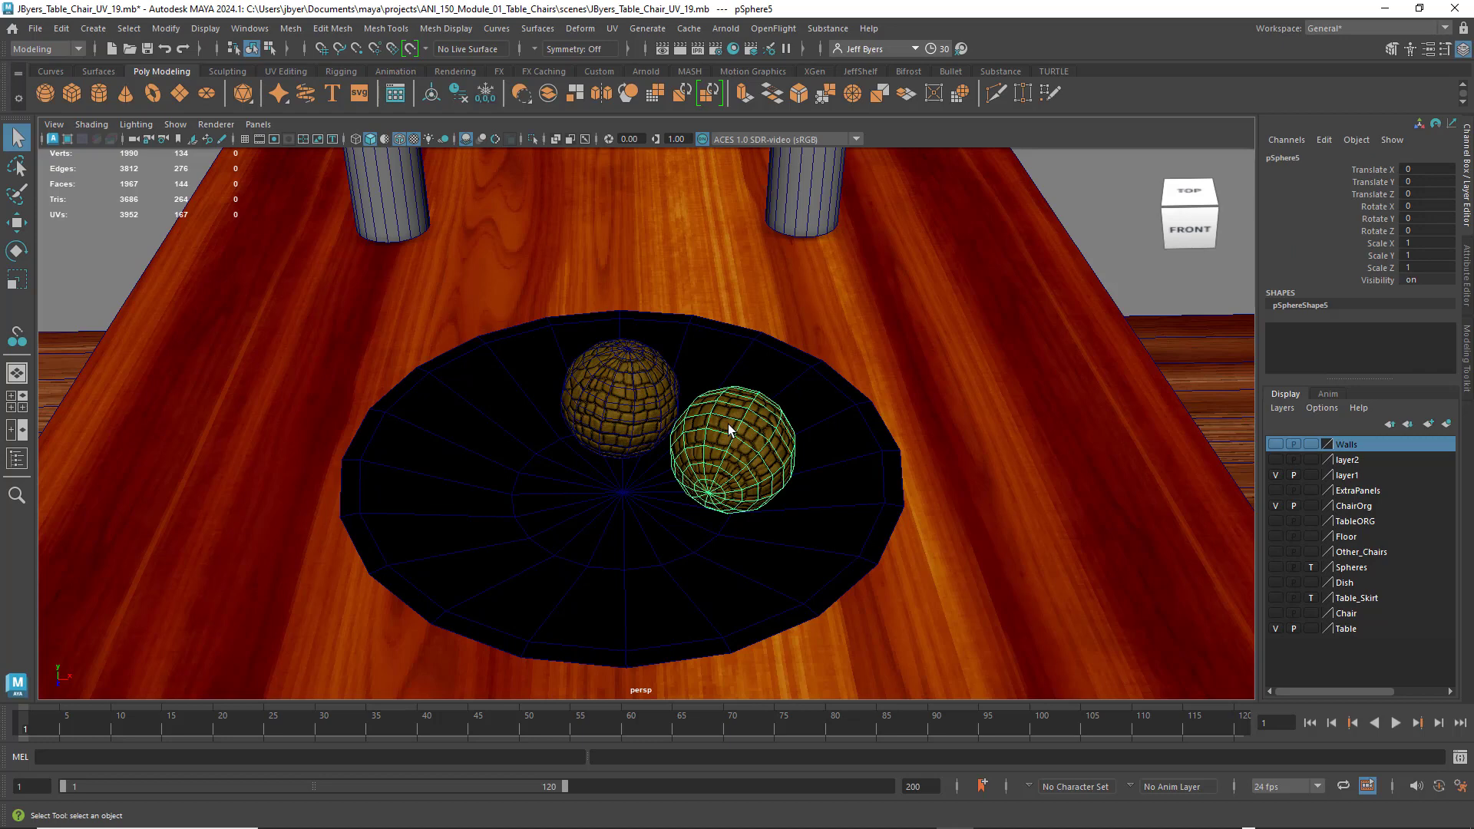
pyautogui.hotkey('ctrl', 'd')
pyautogui.press('w')
pyautogui.moveTo(748, 418); pyautogui.dragTo(595, 424)
# - Key the copy's transforms and undo a pivot change, keeping the copy selected
pyautogui.press('s')
pyautogui.press('d')
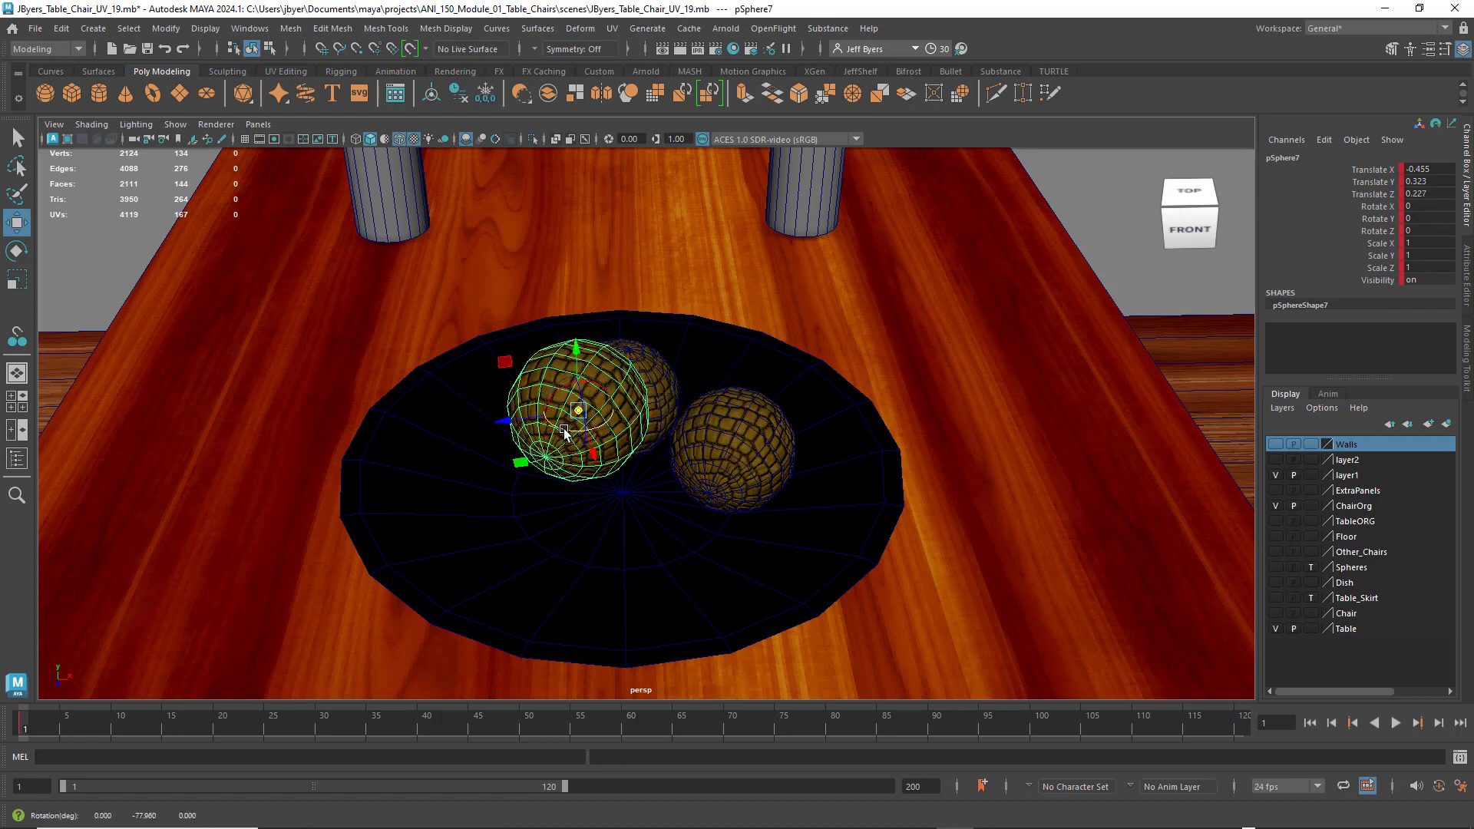
pyautogui.click(622, 381)
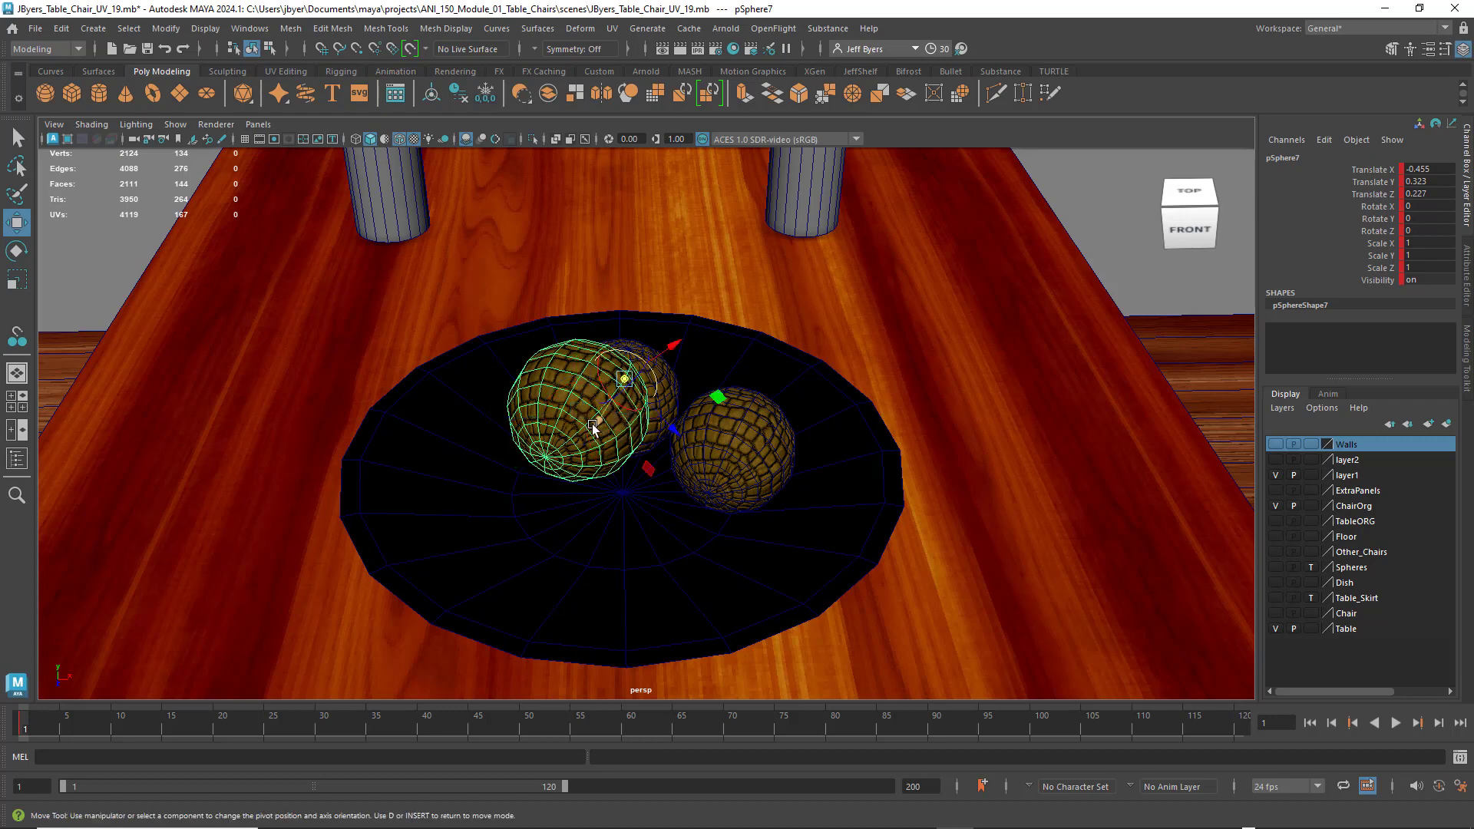
pyautogui.hotkey('ctrl', 'z')
pyautogui.press('q')
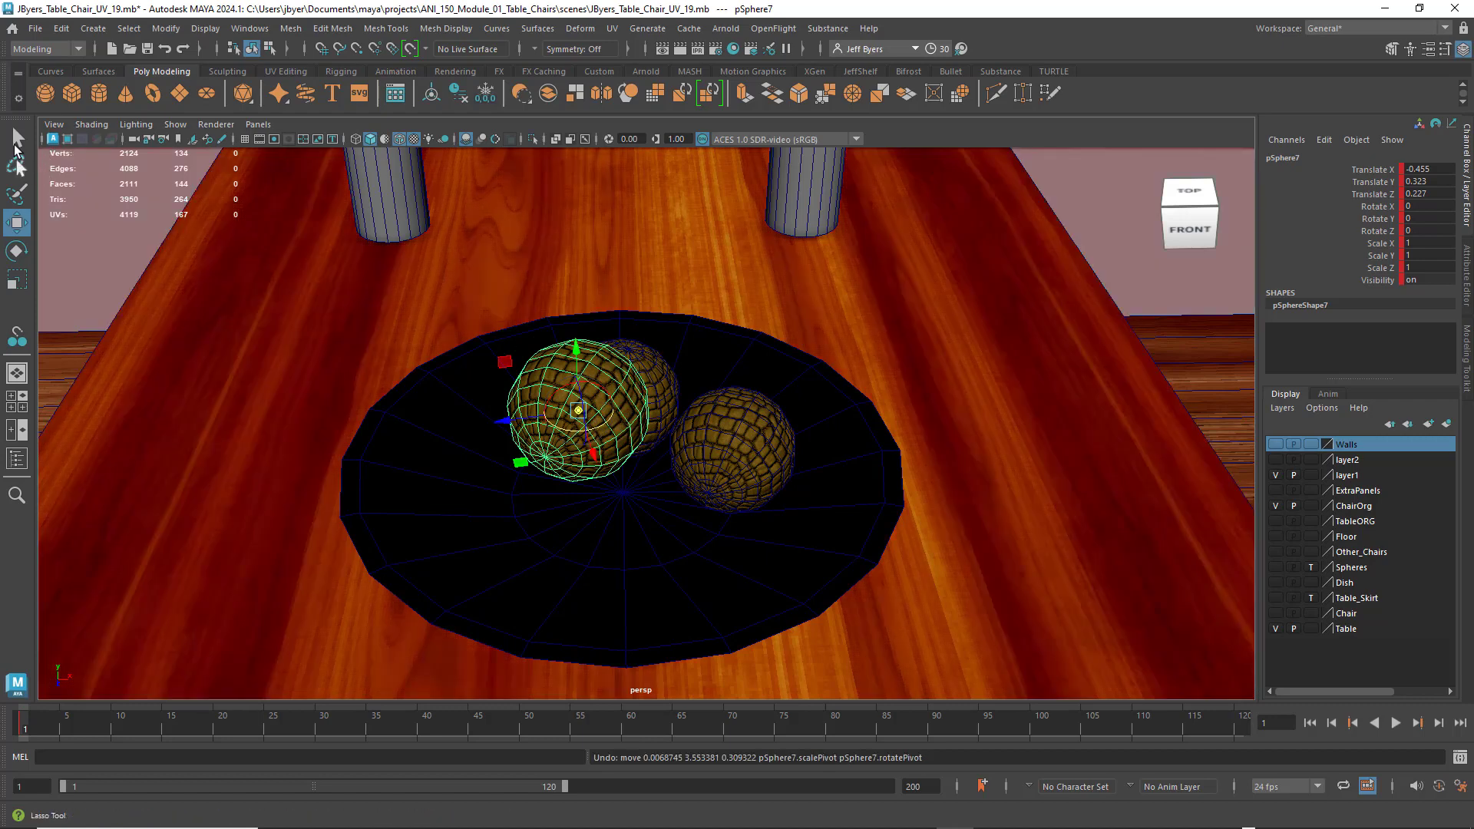
pyautogui.click(583, 415)
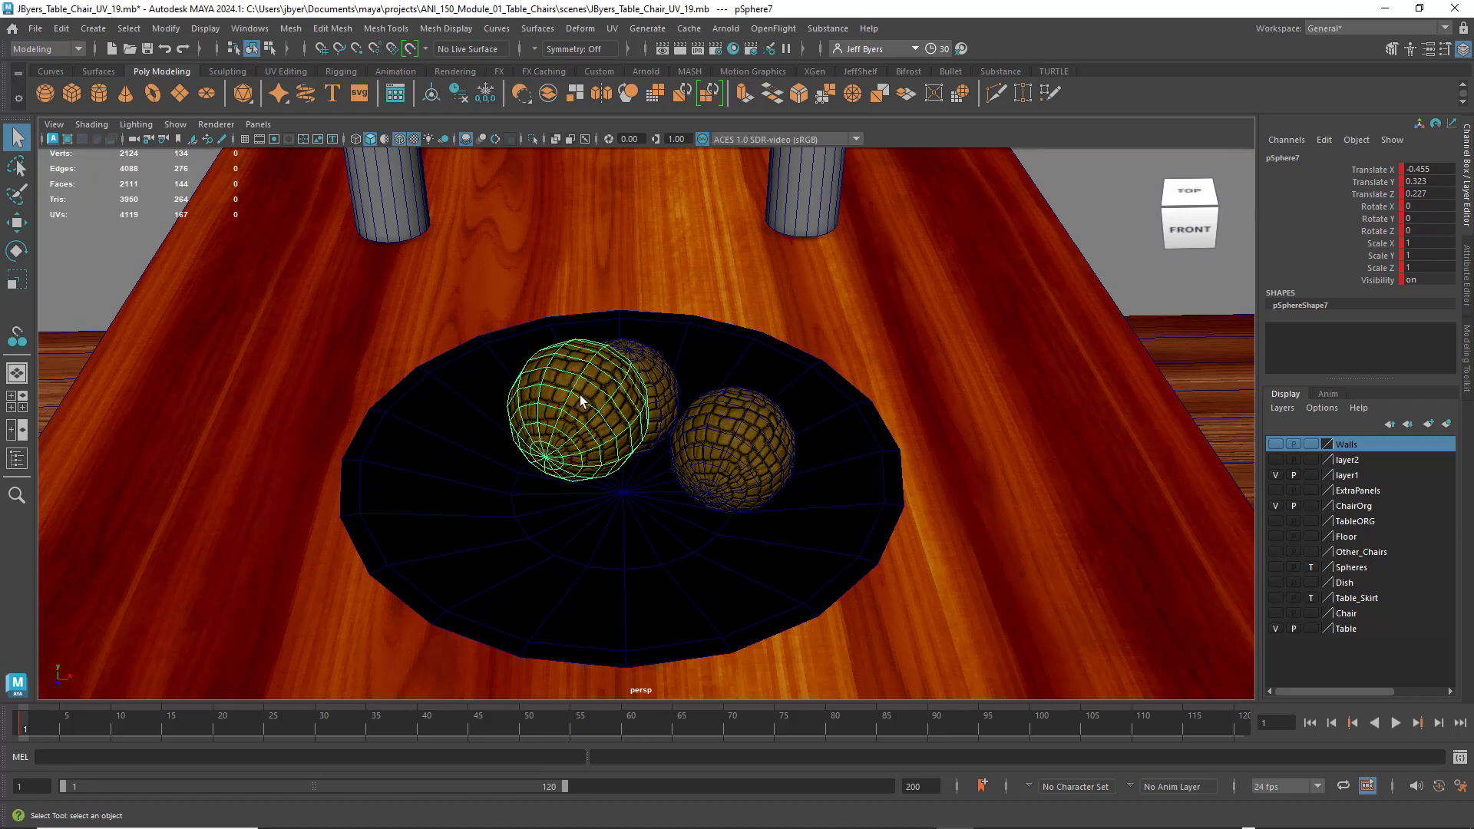
# - Rotate the raised sphere copy to about 60.7° in X and -87.9° in Y
pyautogui.press('w')
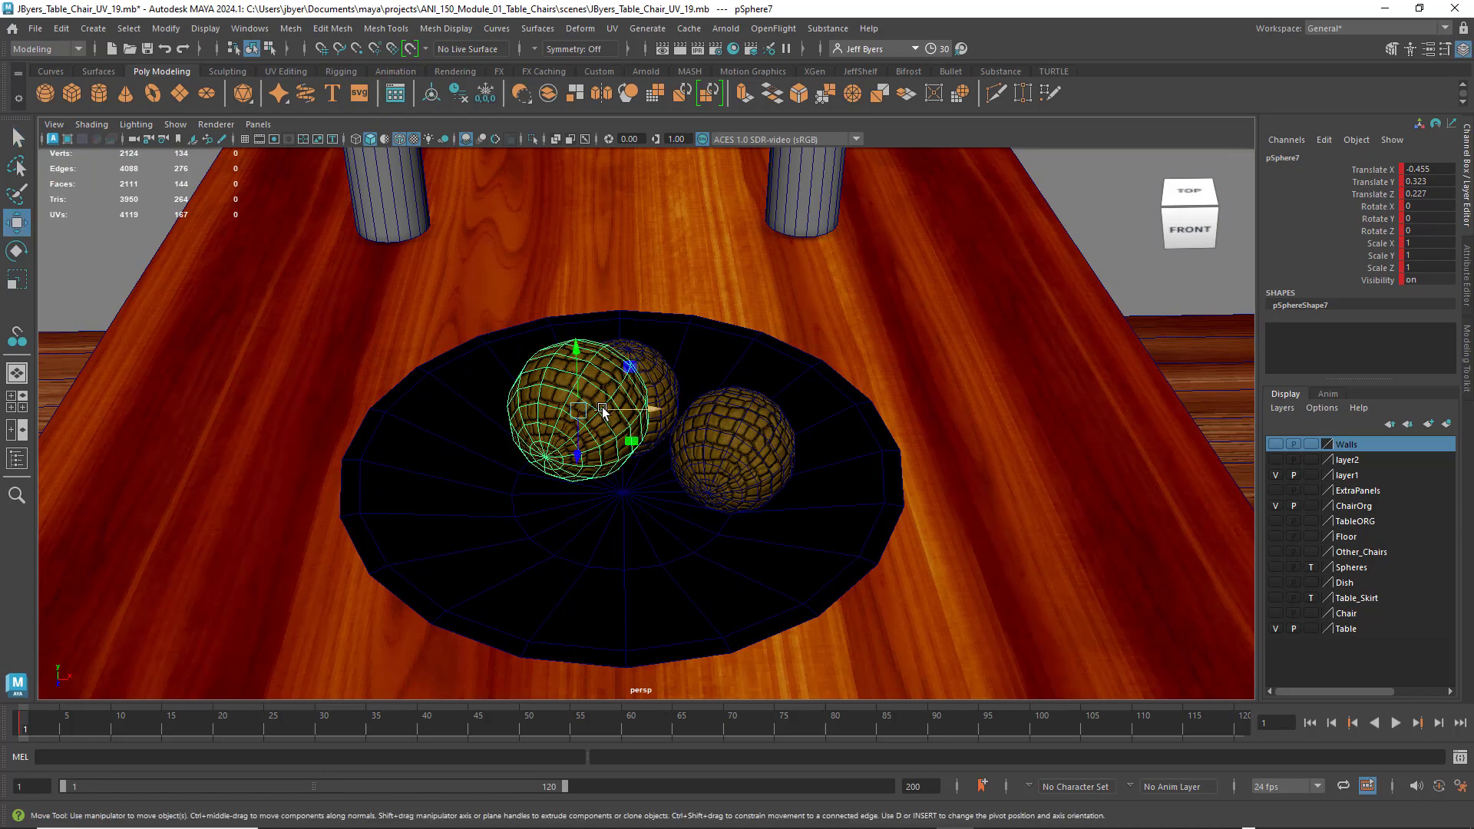
pyautogui.press('e')
pyautogui.moveTo(614, 444); pyautogui.dragTo(626, 415)
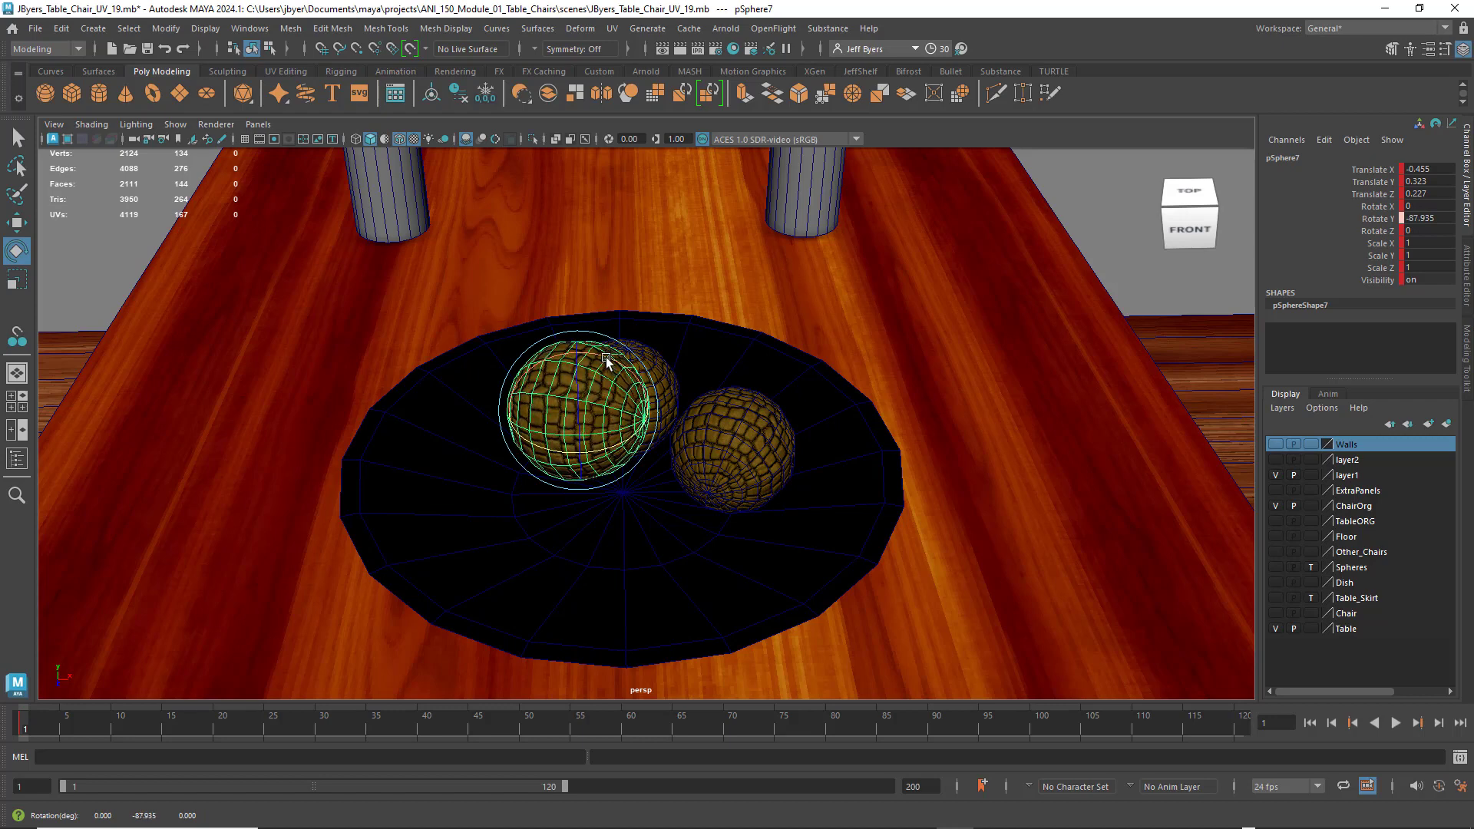
pyautogui.moveTo(607, 363); pyautogui.dragTo(539, 372)
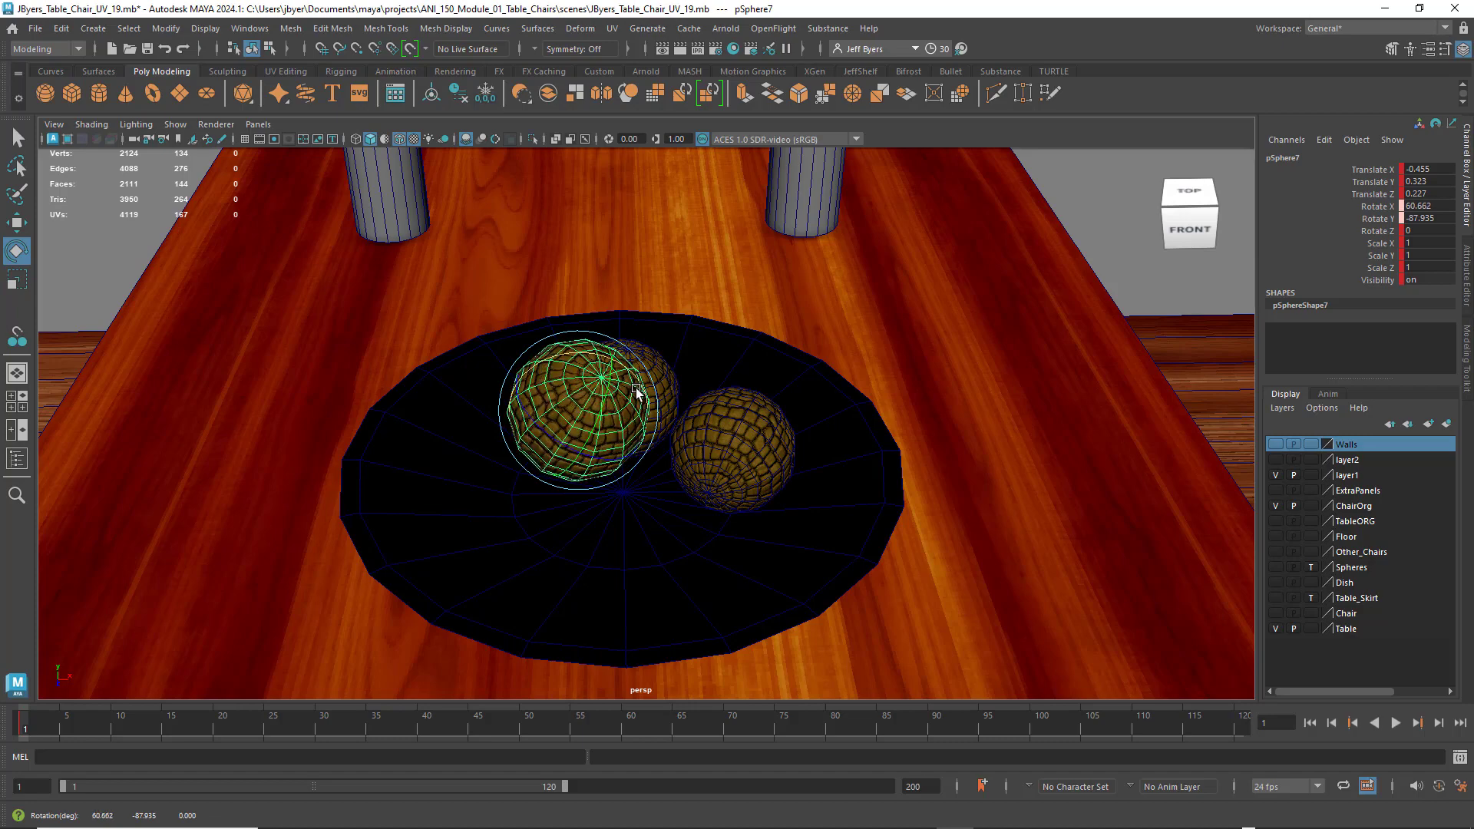
pyautogui.keyDown('alt'); pyautogui.moveTo(636, 391); pyautogui.dragTo(614, 358); pyautogui.keyUp('alt')
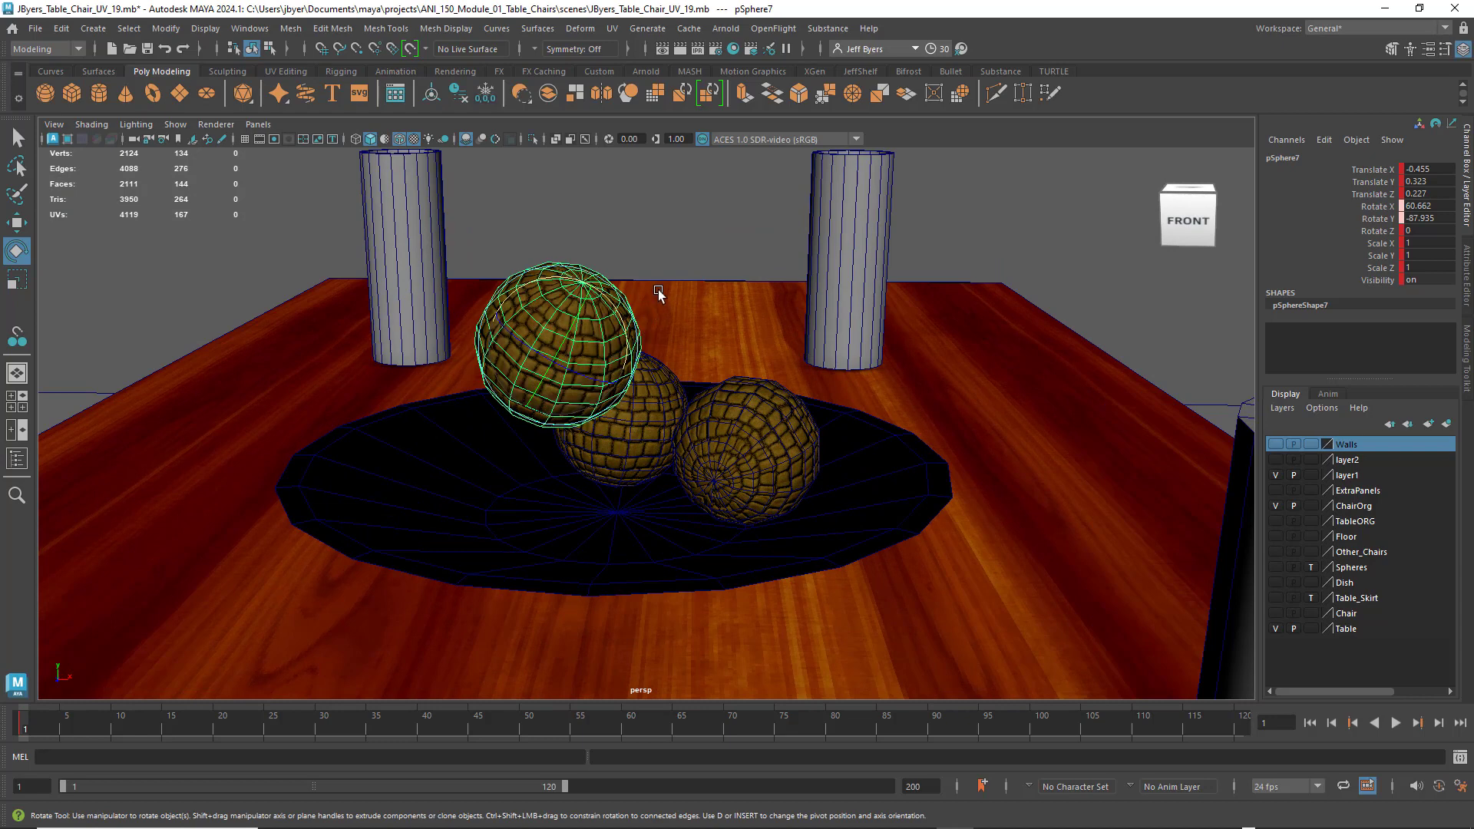
pyautogui.click(654, 261)
pyautogui.click(566, 332)
# - Snap the raised third sphere down into the dish using Modify > Snap Together Tool
pyautogui.press('q')
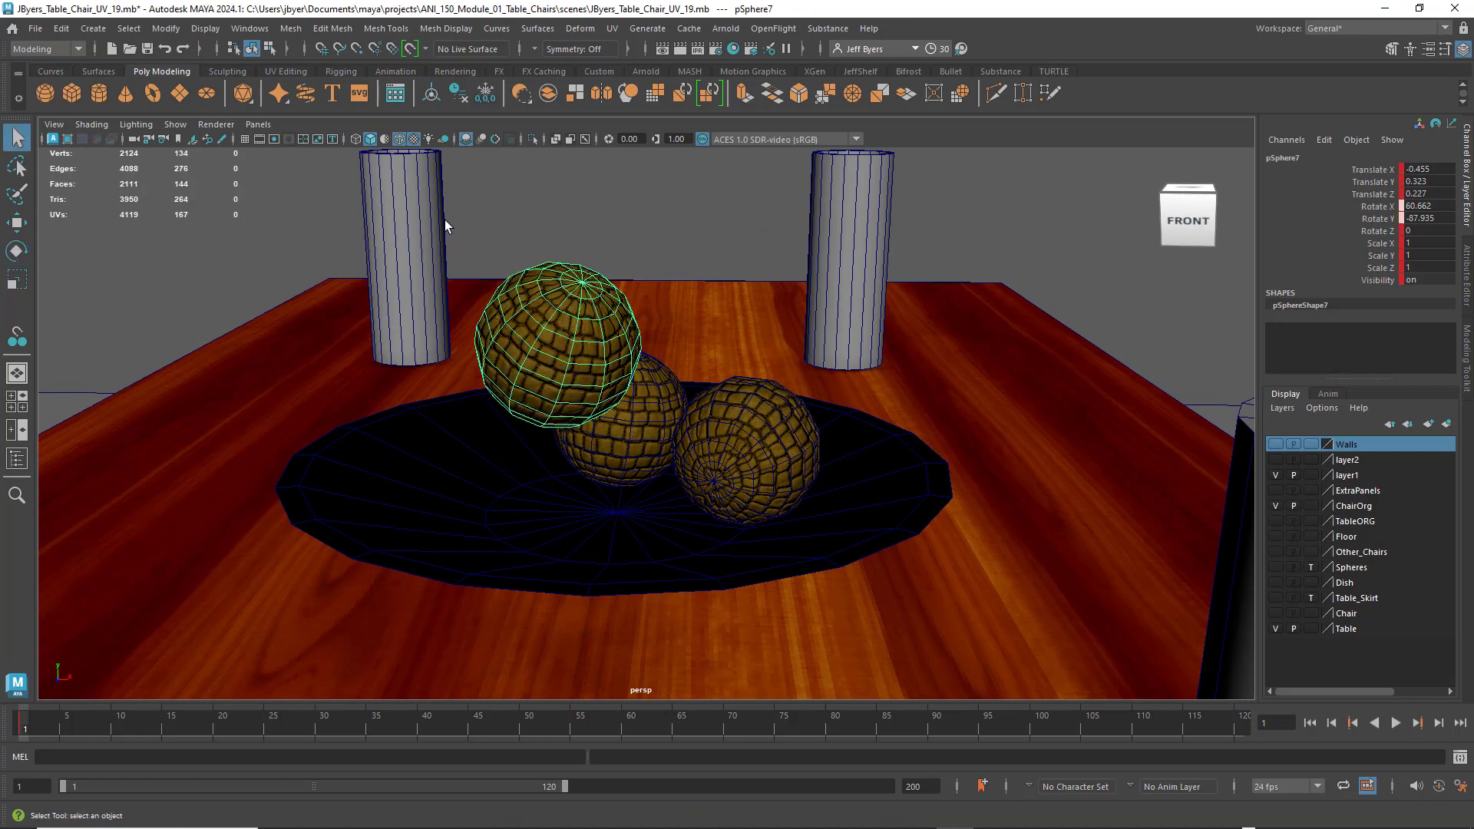
pyautogui.click(165, 31)
pyautogui.click(185, 217)
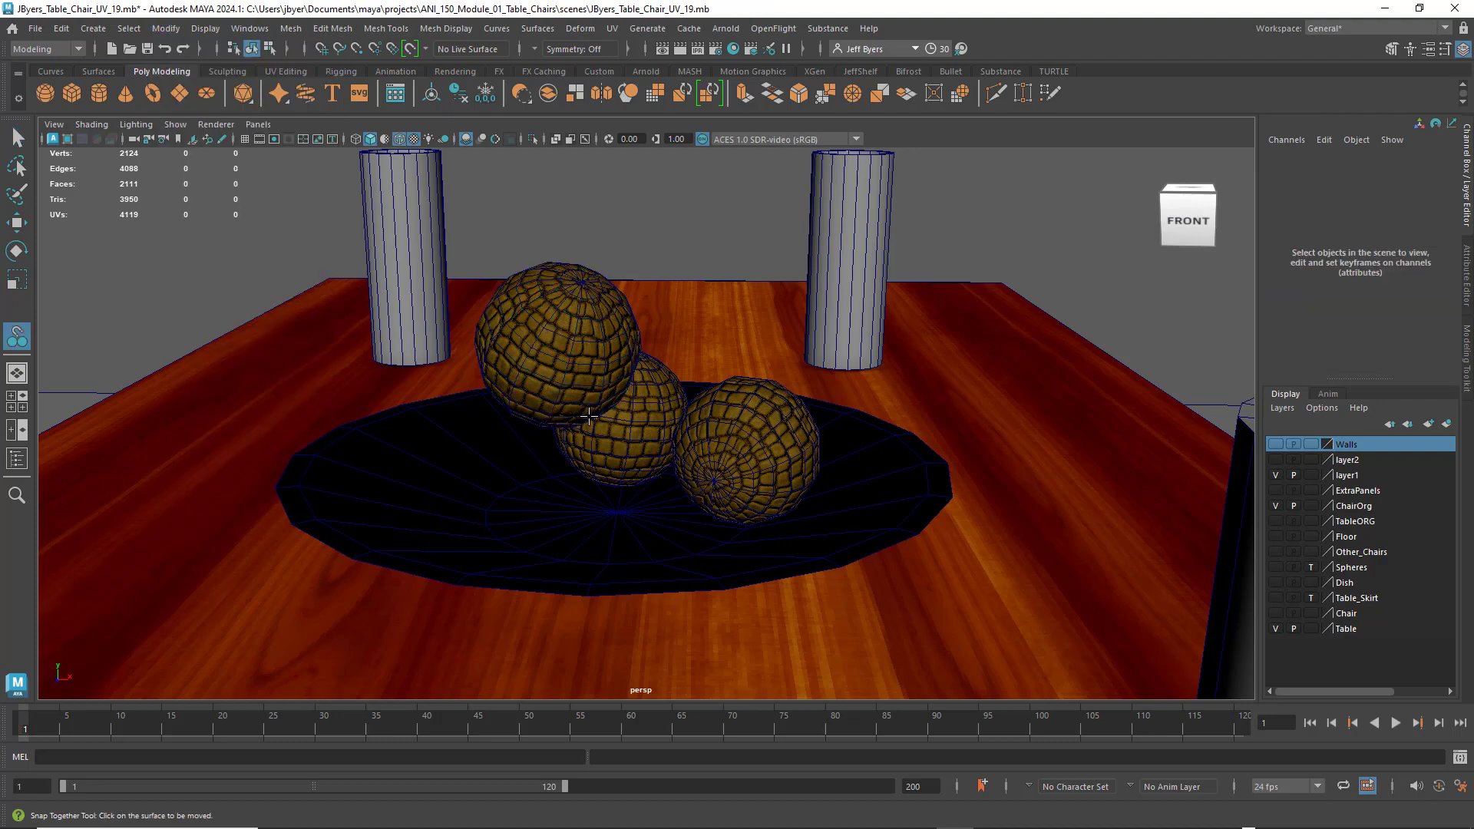
pyautogui.keyDown('alt'); pyautogui.moveTo(607, 414); pyautogui.dragTo(596, 475); pyautogui.keyUp('alt')
pyautogui.click(589, 383)
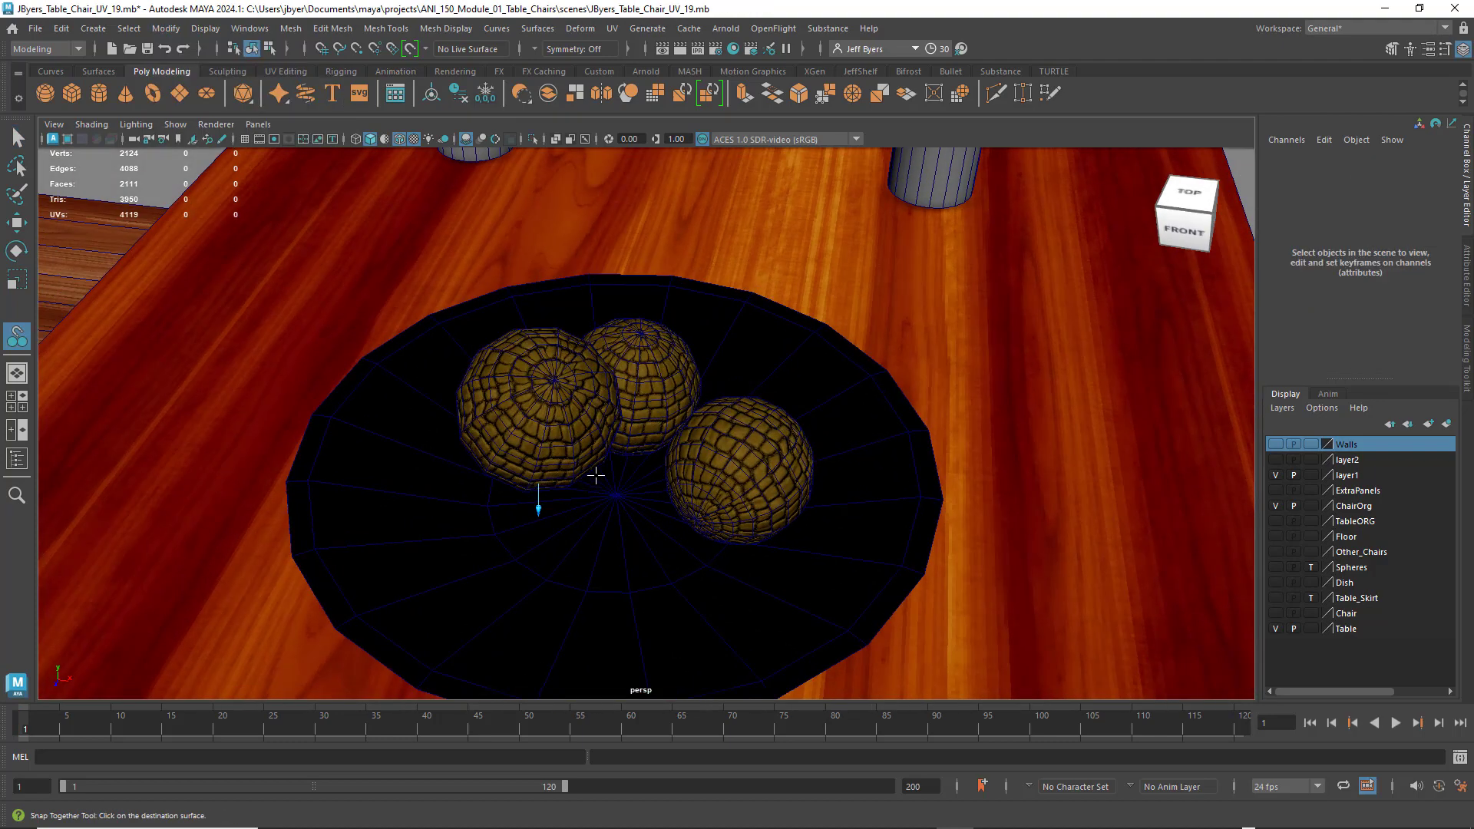
pyautogui.click(590, 536)
pyautogui.press('Return')
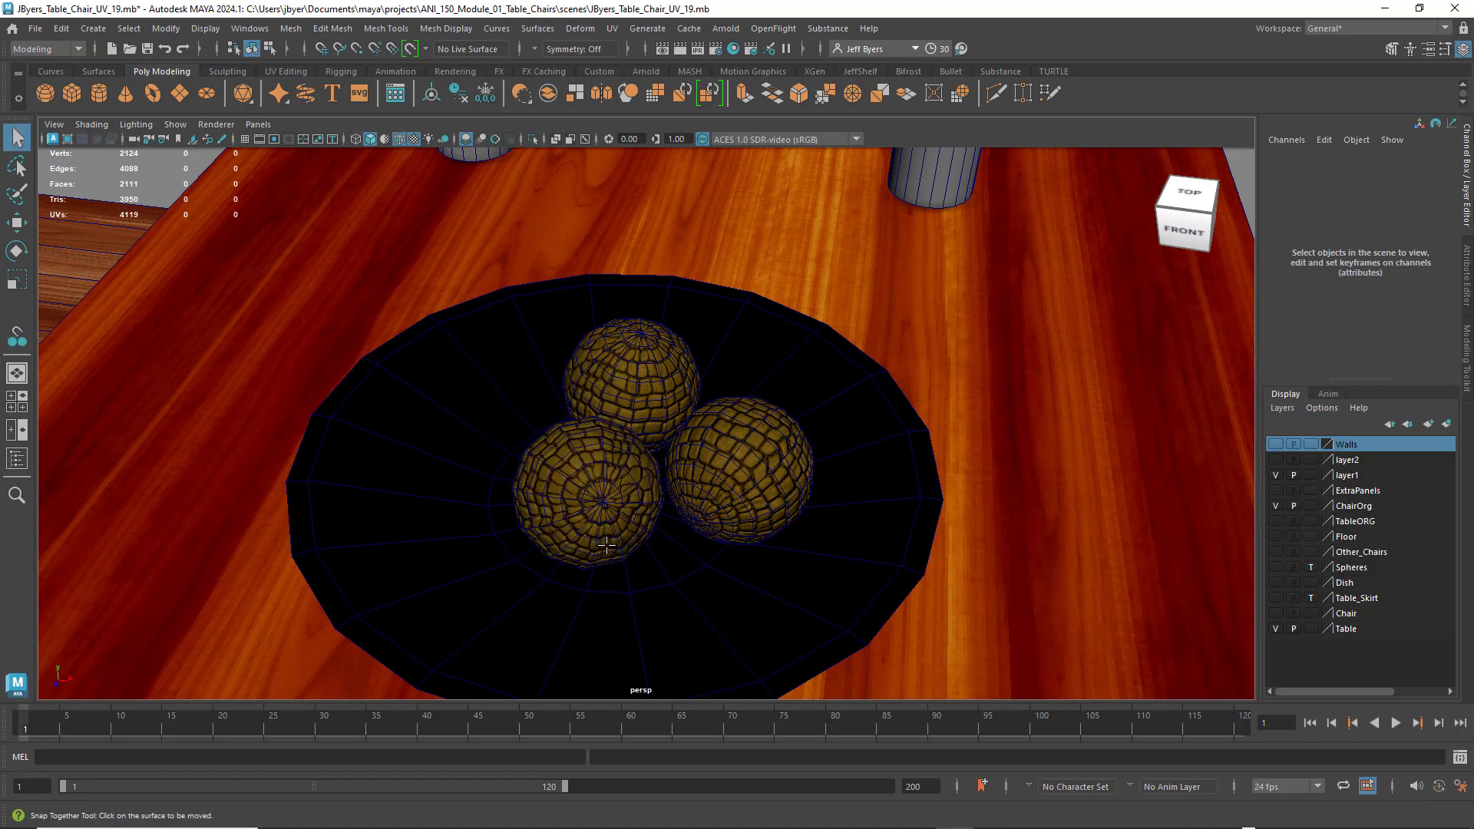
pyautogui.scroll(-6, 662, 491)
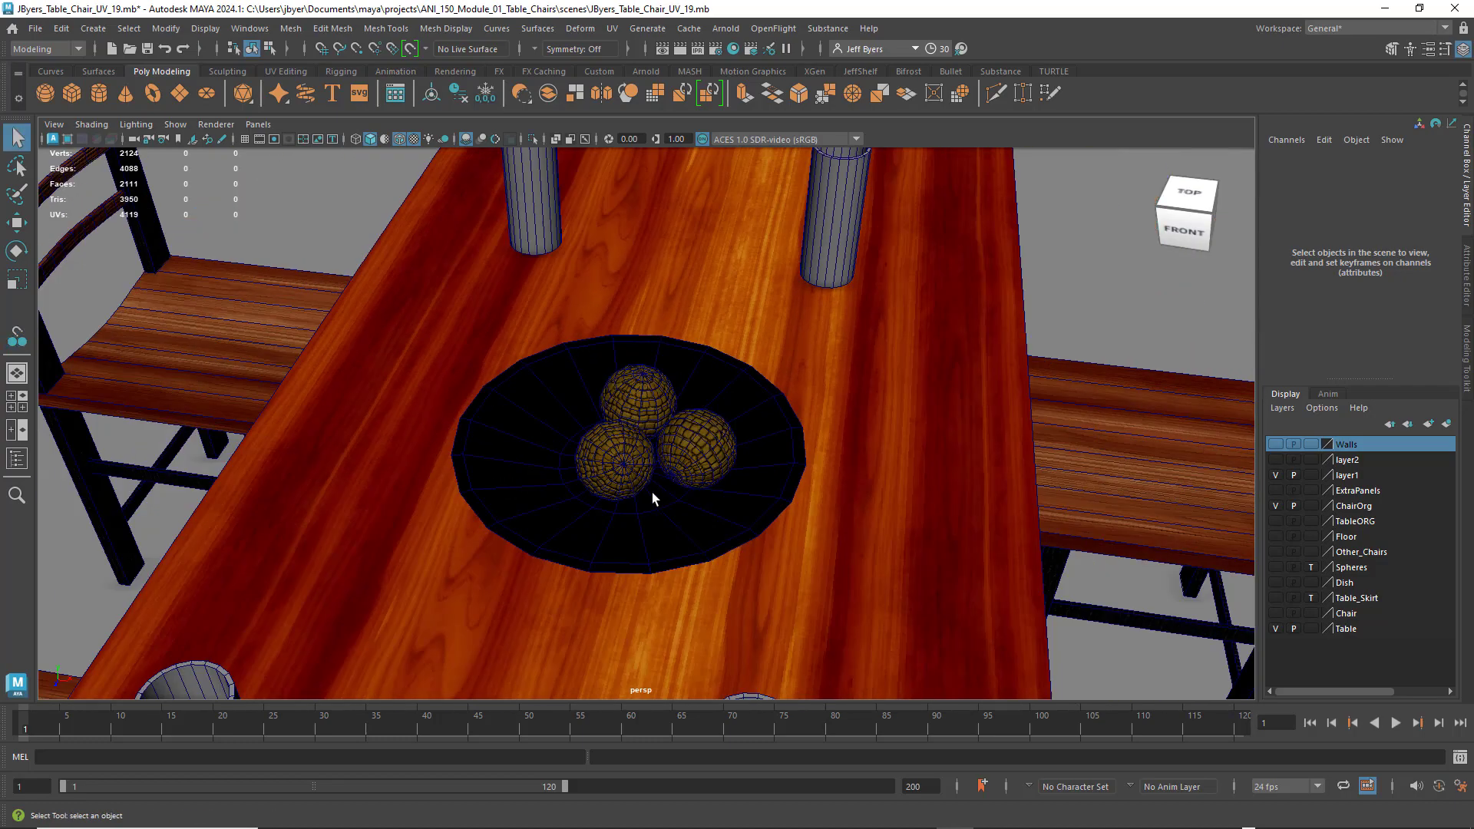
pyautogui.keyDown('alt'); pyautogui.moveTo(655, 493); pyautogui.dragTo(700, 473); pyautogui.keyUp('alt')
pyautogui.scroll(-5, 691, 468)
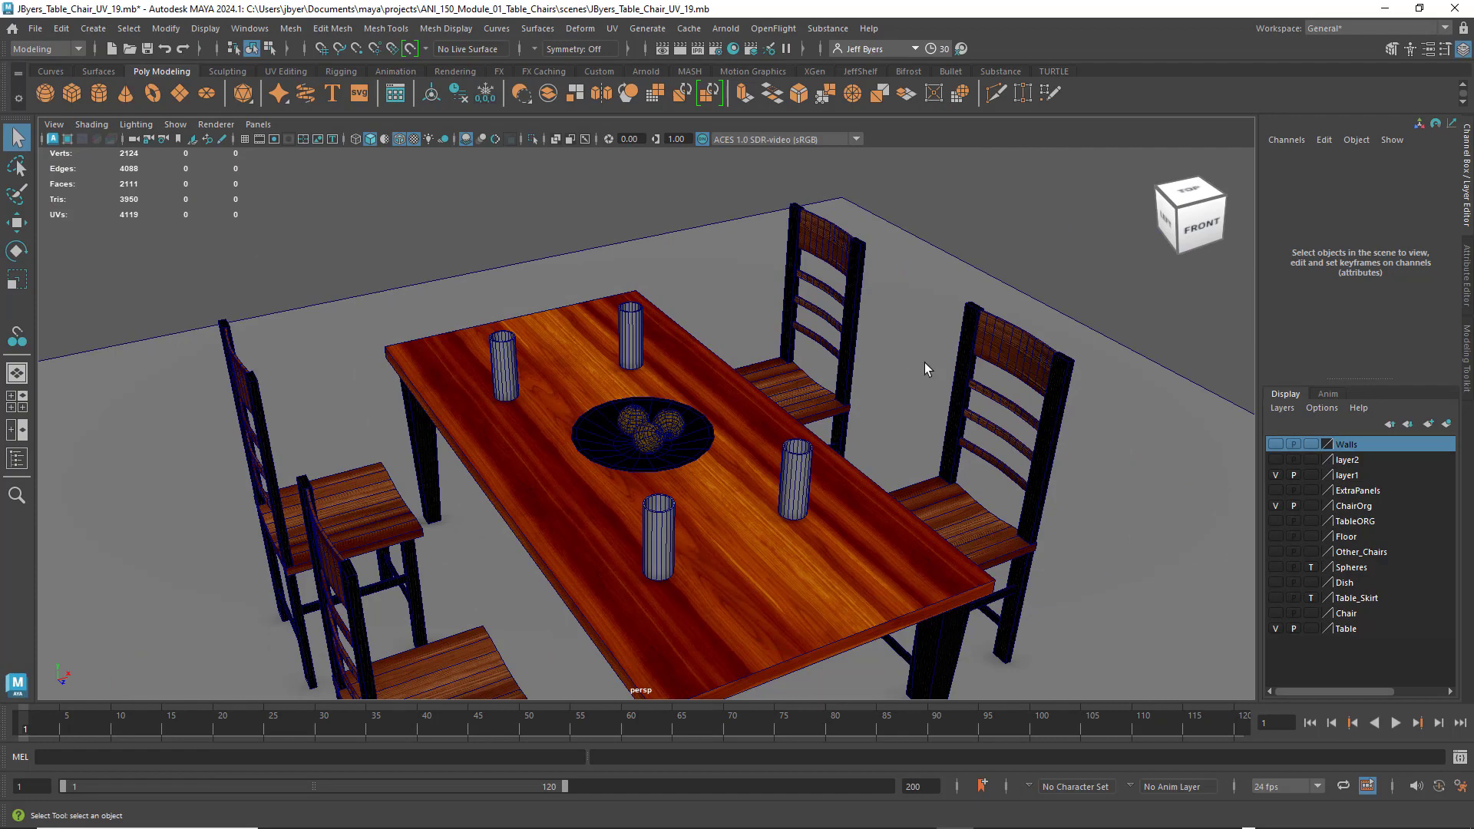
pyautogui.click(925, 363)
pyautogui.moveTo(815, 402)
pyautogui.keyDown('alt'); pyautogui.mouseDown()
pyautogui.moveTo(773, 395)
pyautogui.moveTo(798, 398)
pyautogui.mouseUp(); pyautogui.keyUp('alt')
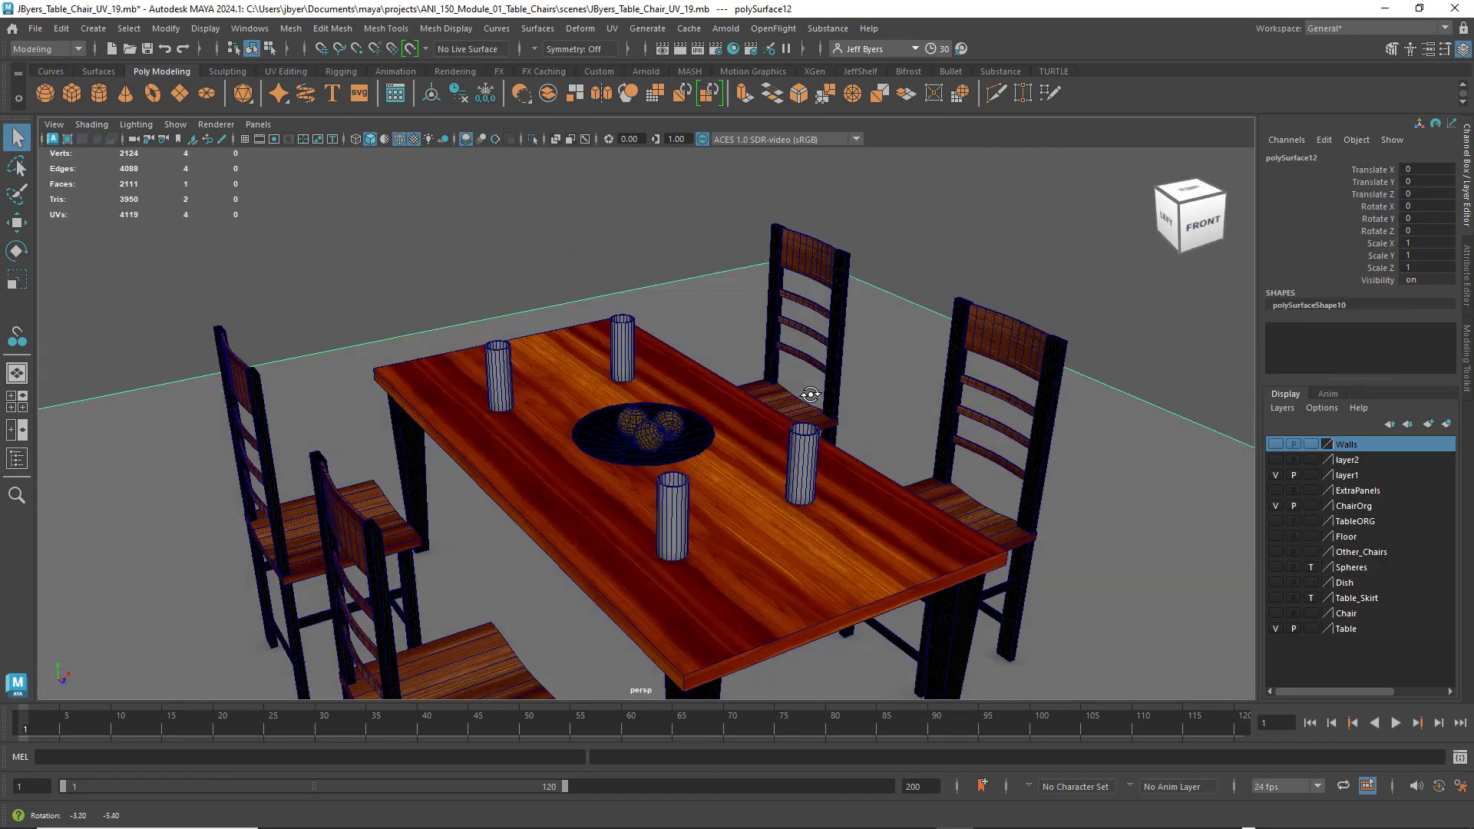
pyautogui.scroll(-3, 799, 398)
pyautogui.keyDown('alt'); pyautogui.moveTo(798, 398); pyautogui.dragTo(744, 358, button='middle'); pyautogui.keyUp('alt')
pyautogui.scroll(4, 743, 359)
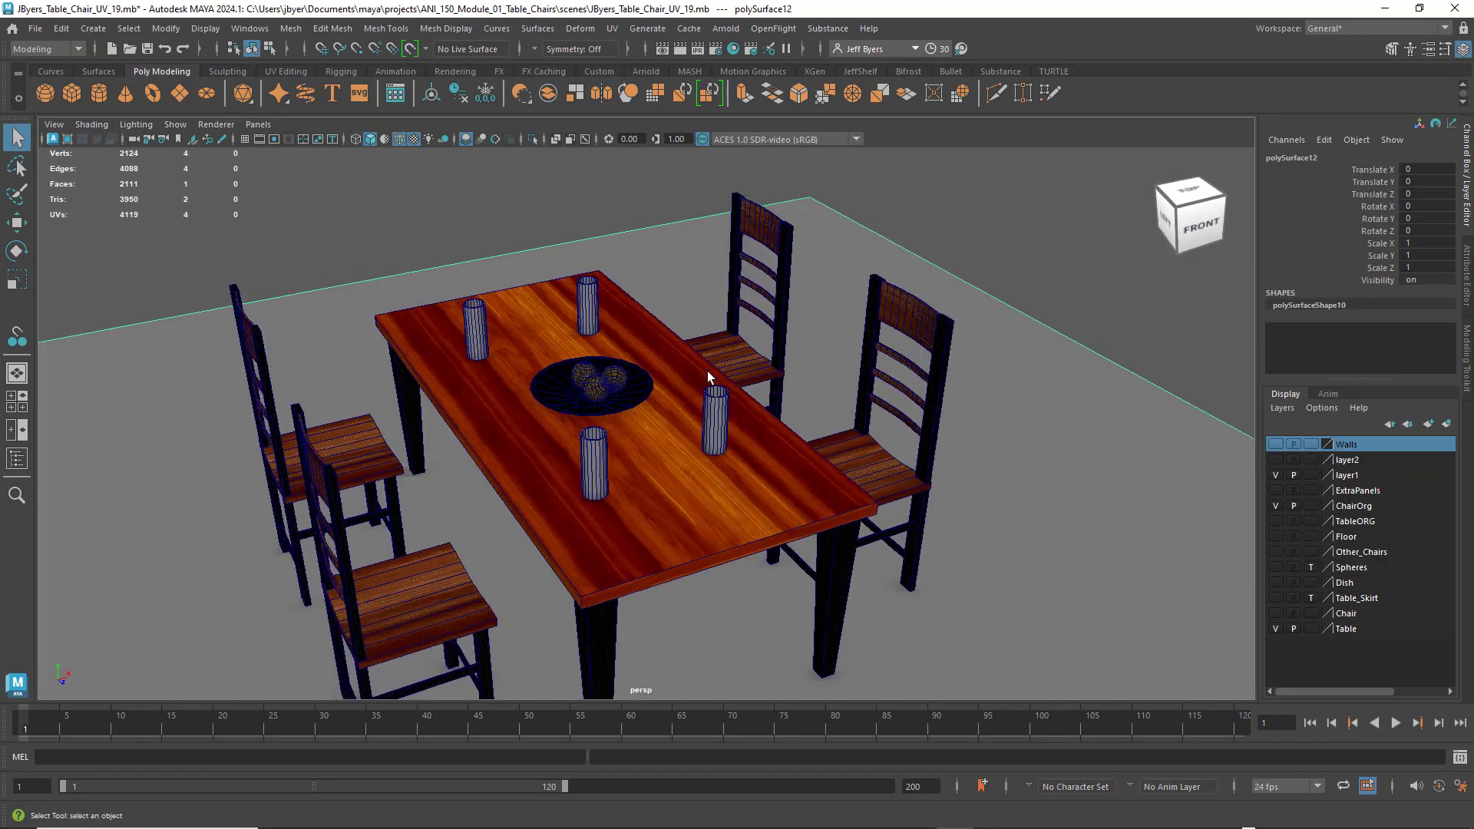
pyautogui.keyDown('alt'); pyautogui.moveTo(743, 358); pyautogui.dragTo(815, 467); pyautogui.keyUp('alt')
pyautogui.click(688, 496)
pyautogui.keyDown('alt'); pyautogui.moveTo(720, 401); pyautogui.dragTo(699, 424); pyautogui.keyUp('alt')
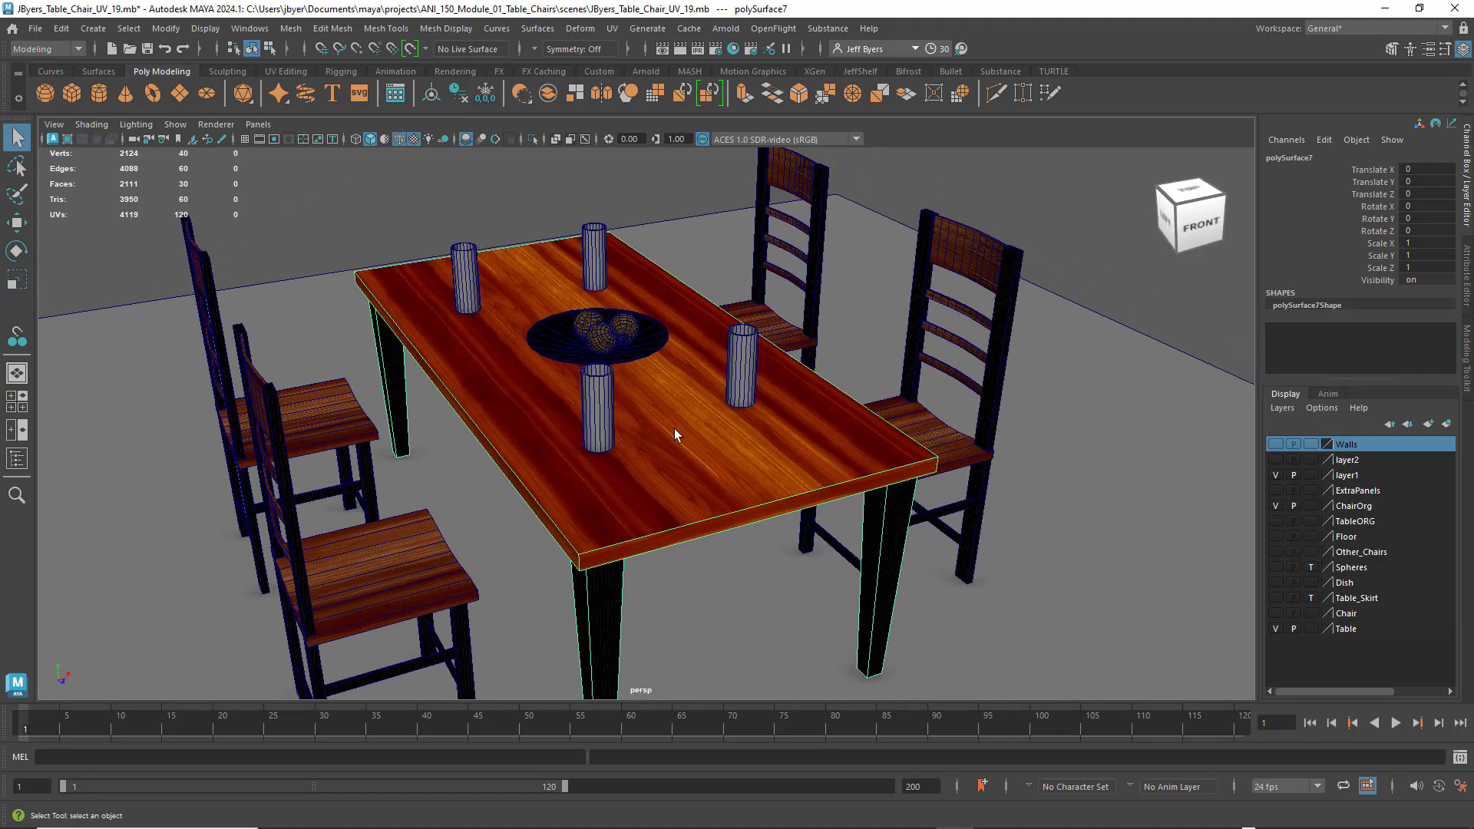